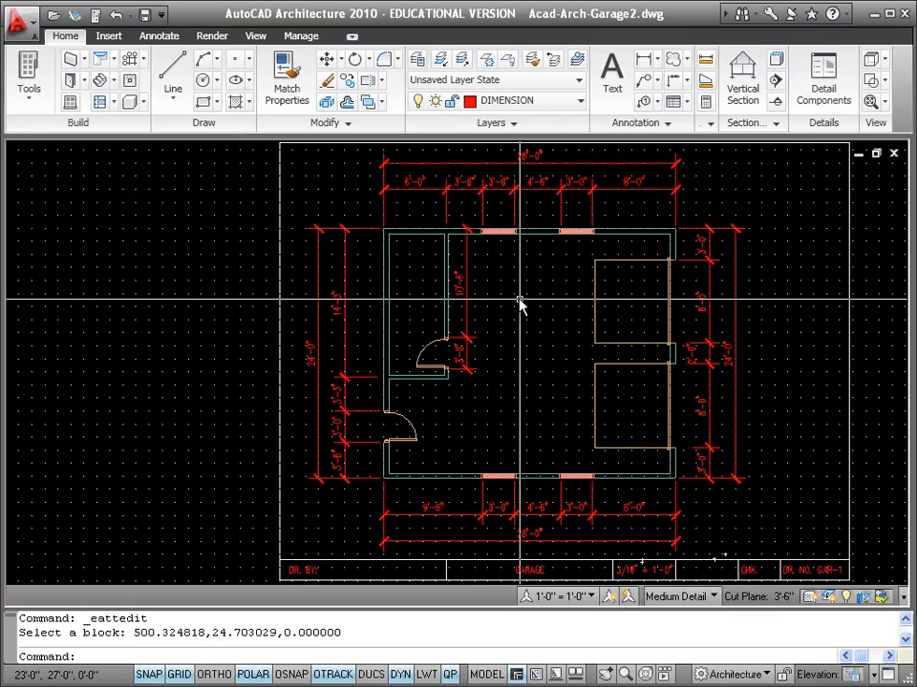
Step: Zoom in on the finished garage plan with the mouse wheel to review it
scroll(521, 303, up, 2)
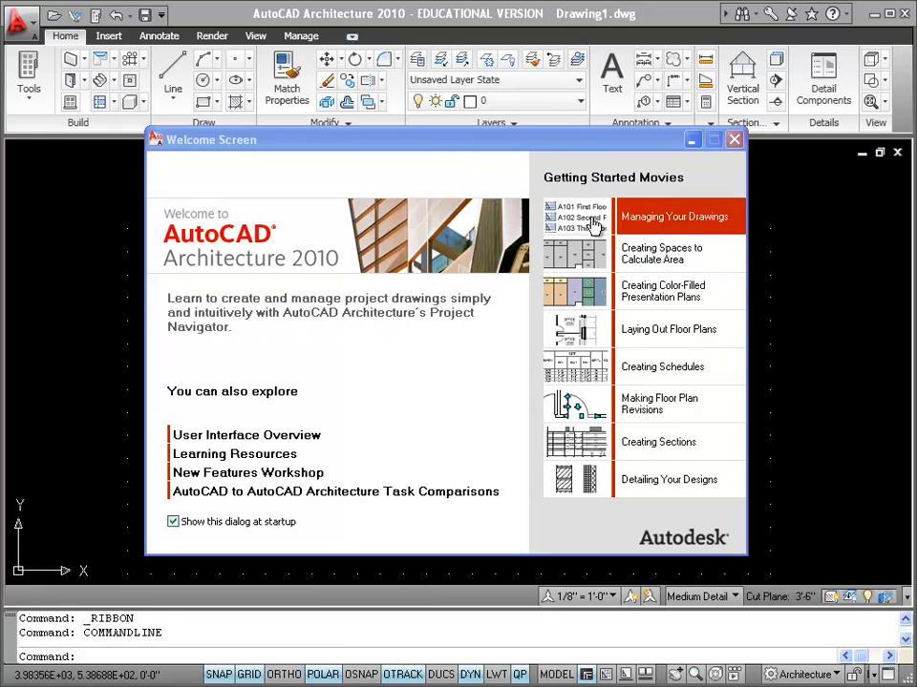
Step: Close the Welcome Screen and bring up the application menu
click(733, 143)
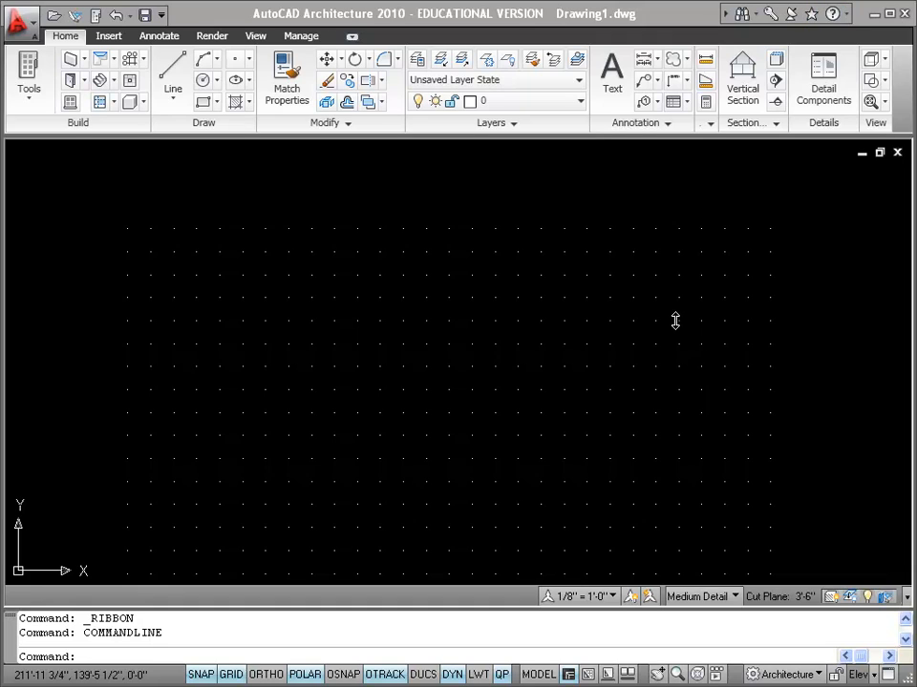
click(35, 28)
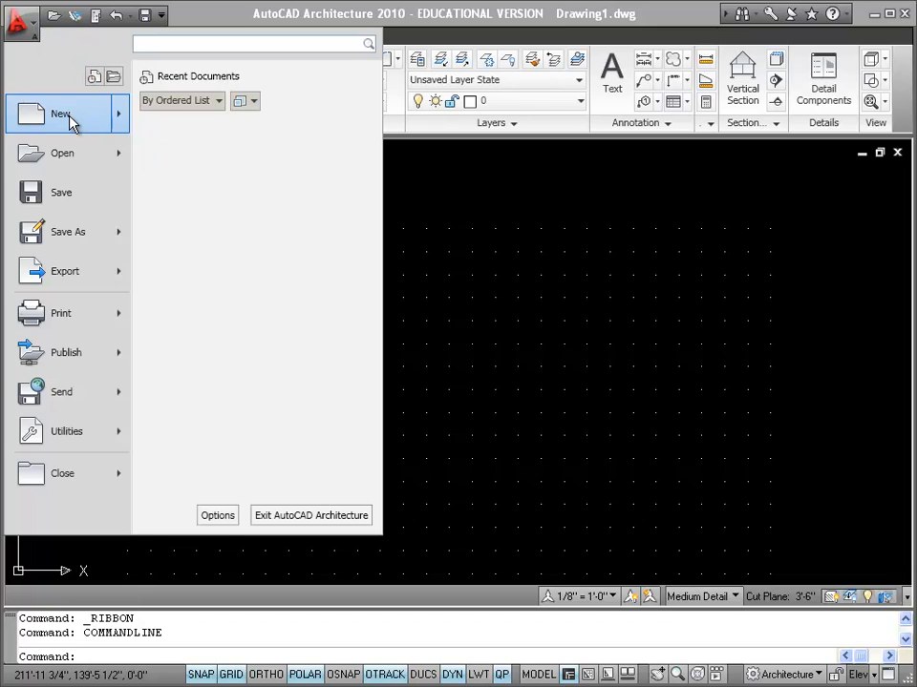
Step: Create a new drawing from the 2080-Architectural.dwt template on drive Data (K:)
click(264, 128)
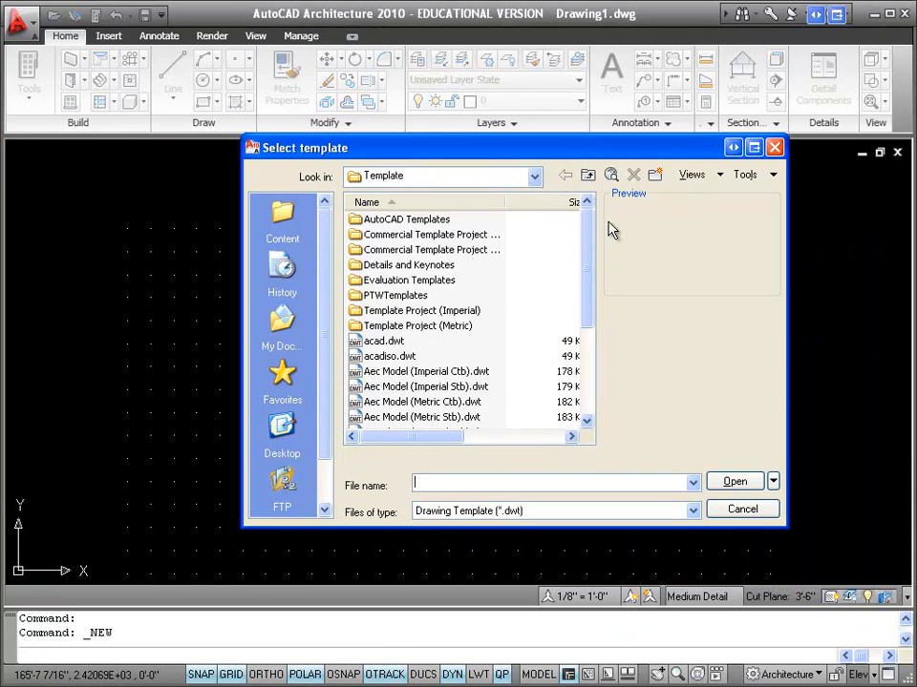
click(533, 177)
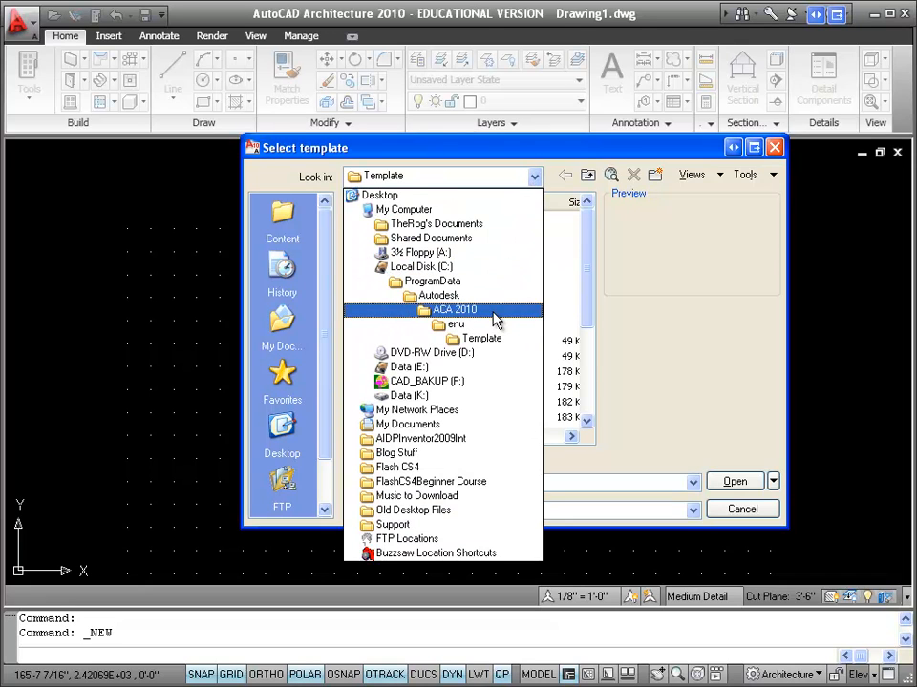
click(434, 397)
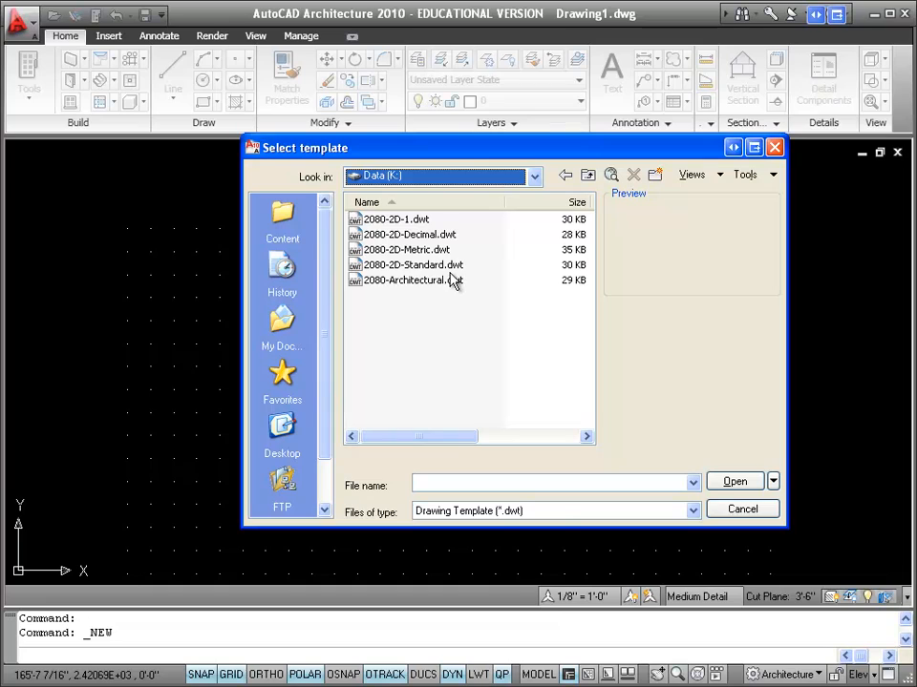
click(383, 280)
click(733, 485)
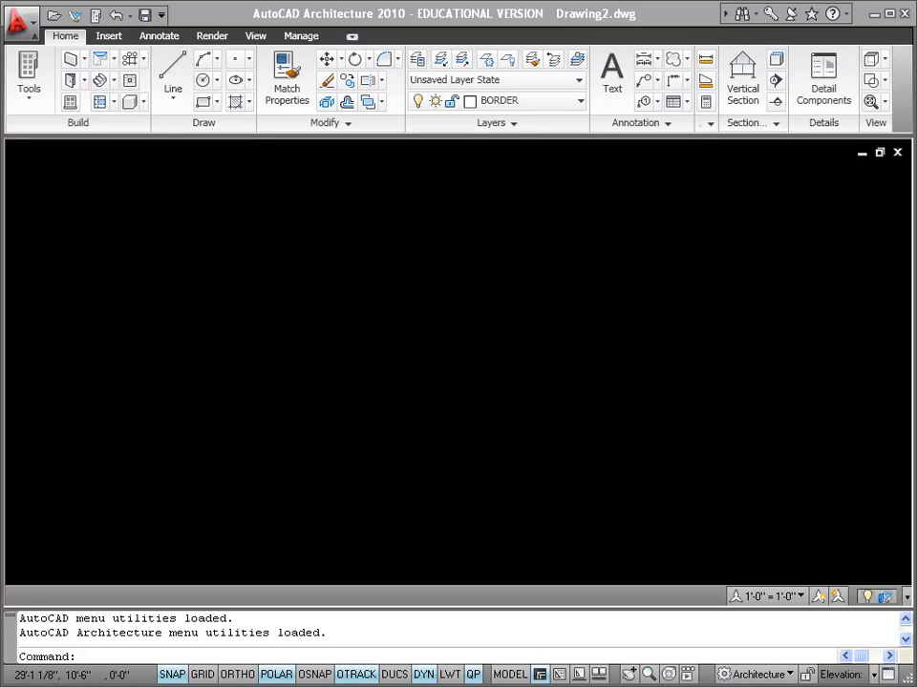
Step: Insert K:\8.5x11.dwg as a block at X scale 64, accepting blank attributes
click(108, 39)
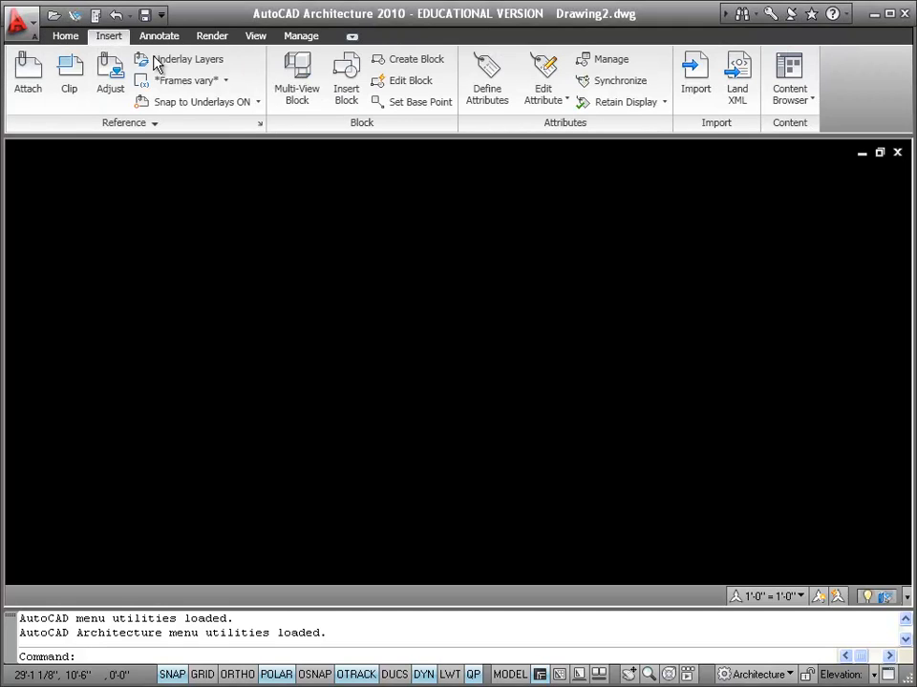
click(348, 81)
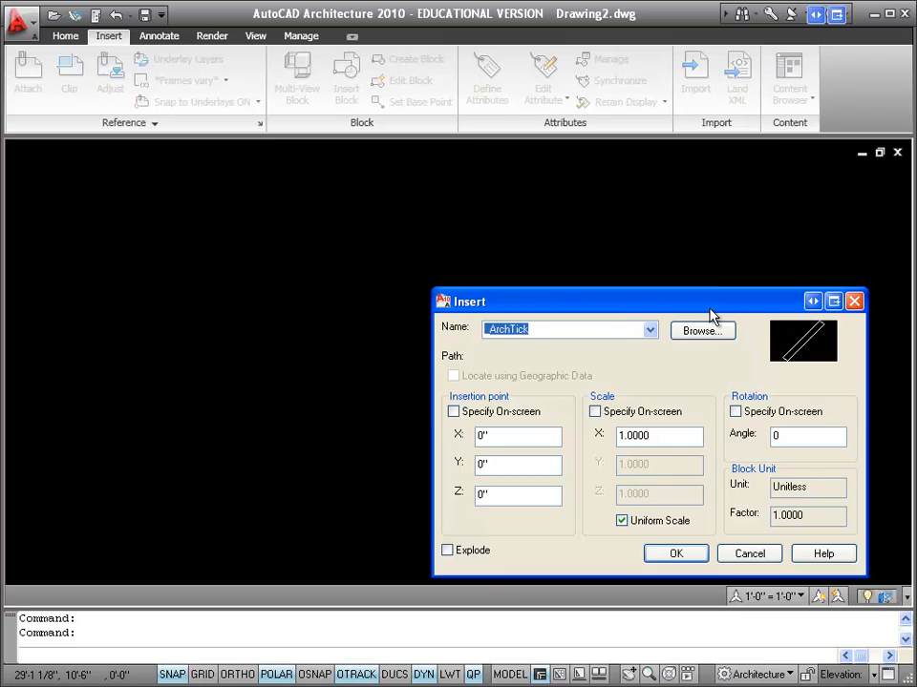
click(709, 334)
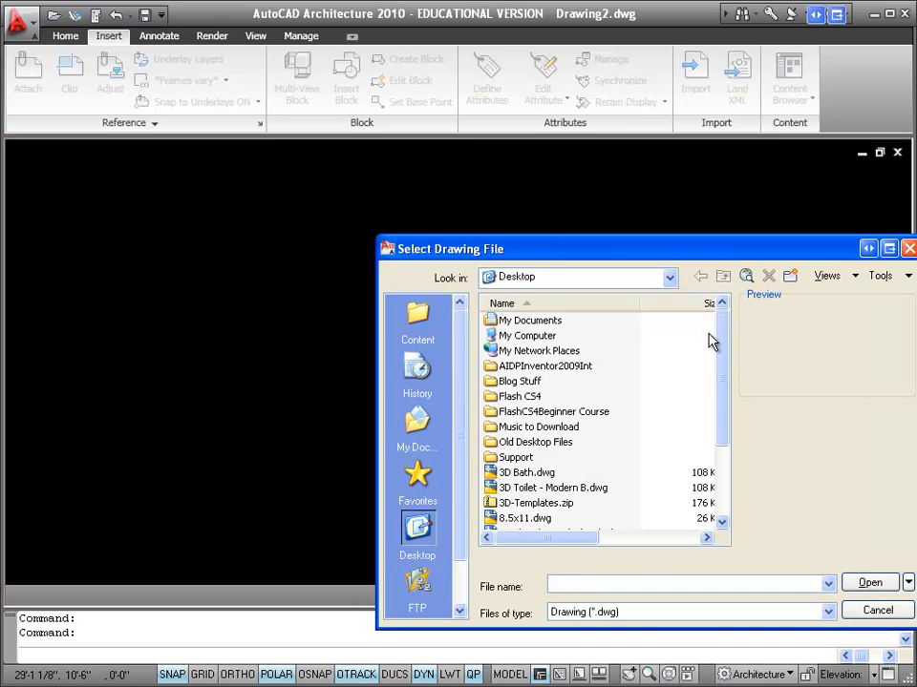
click(671, 278)
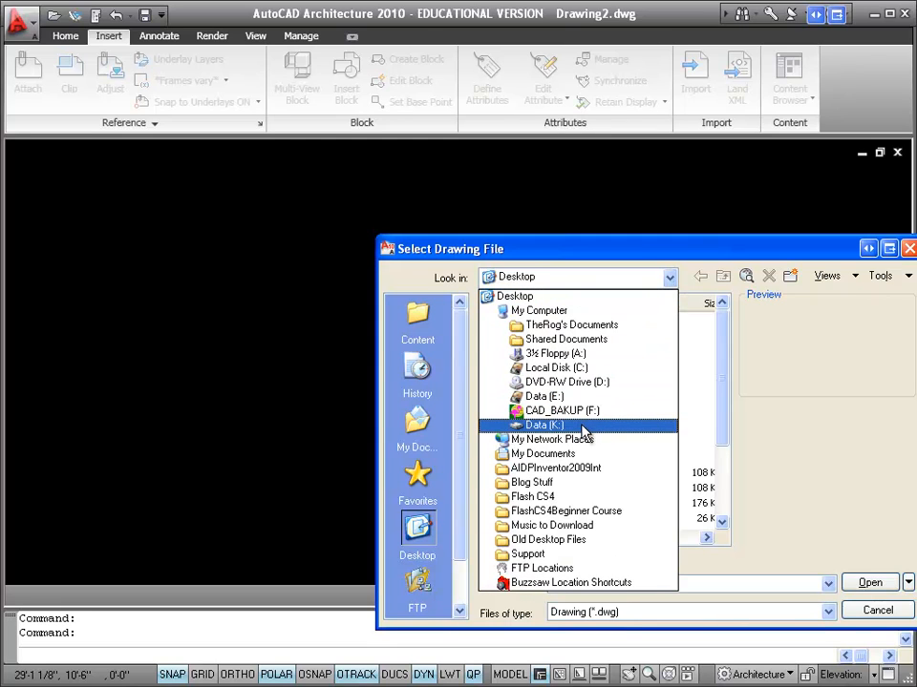
click(558, 427)
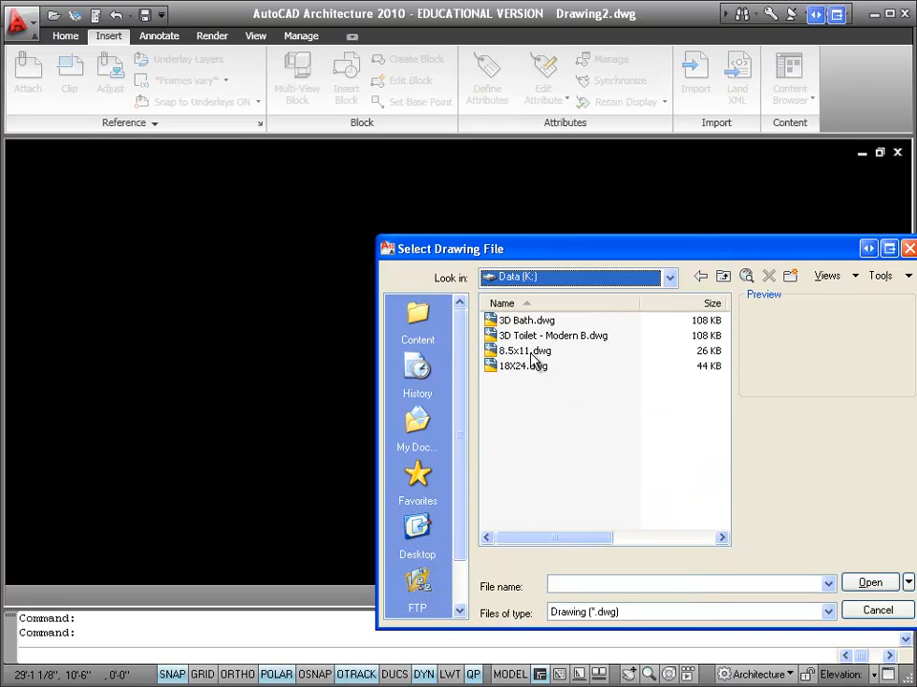
double_click(530, 353)
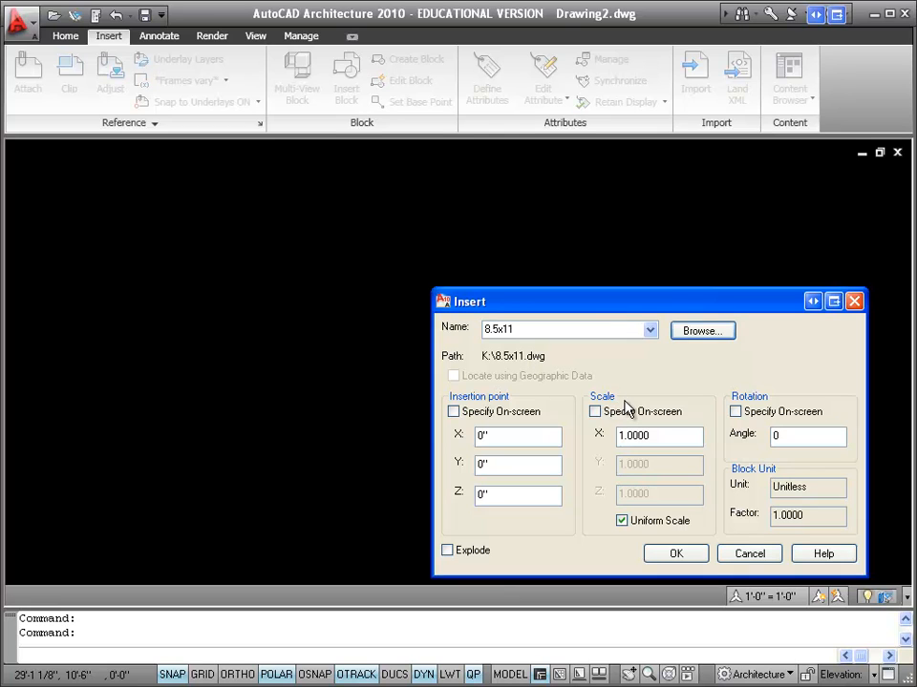
drag(642, 309, 479, 243)
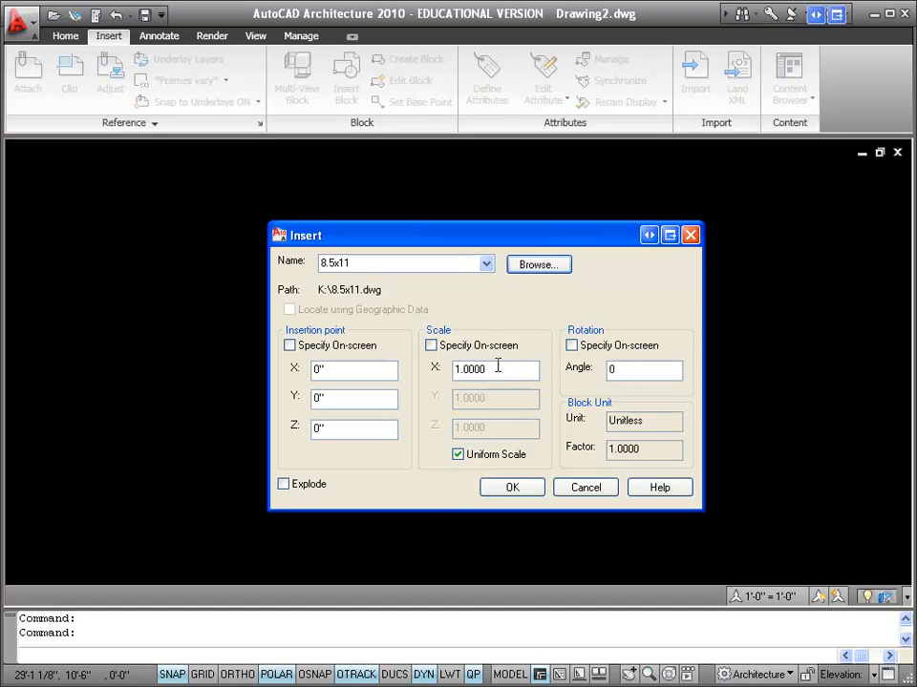
drag(498, 368, 435, 368)
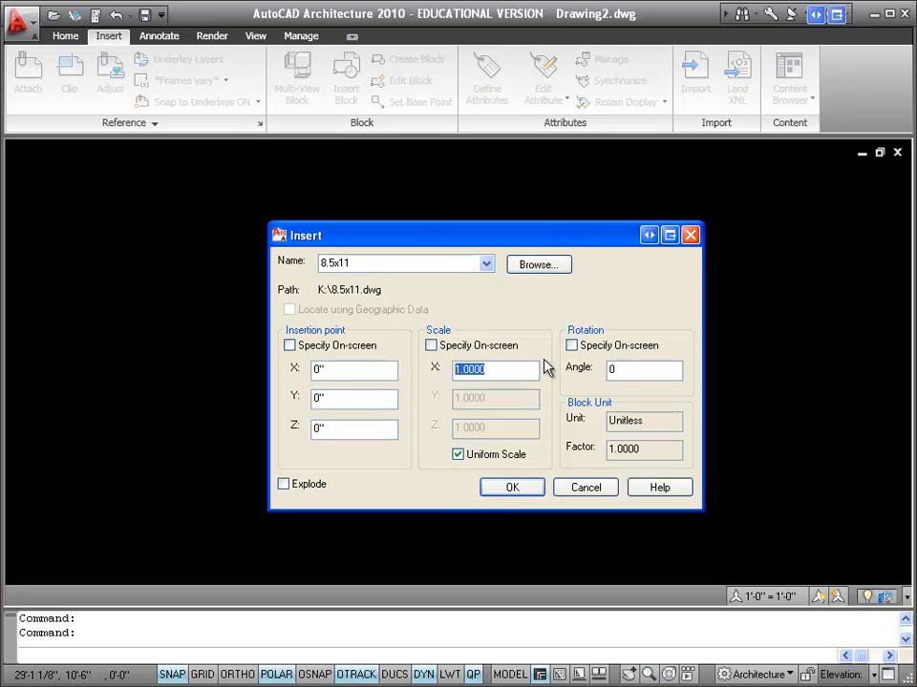
text(64)
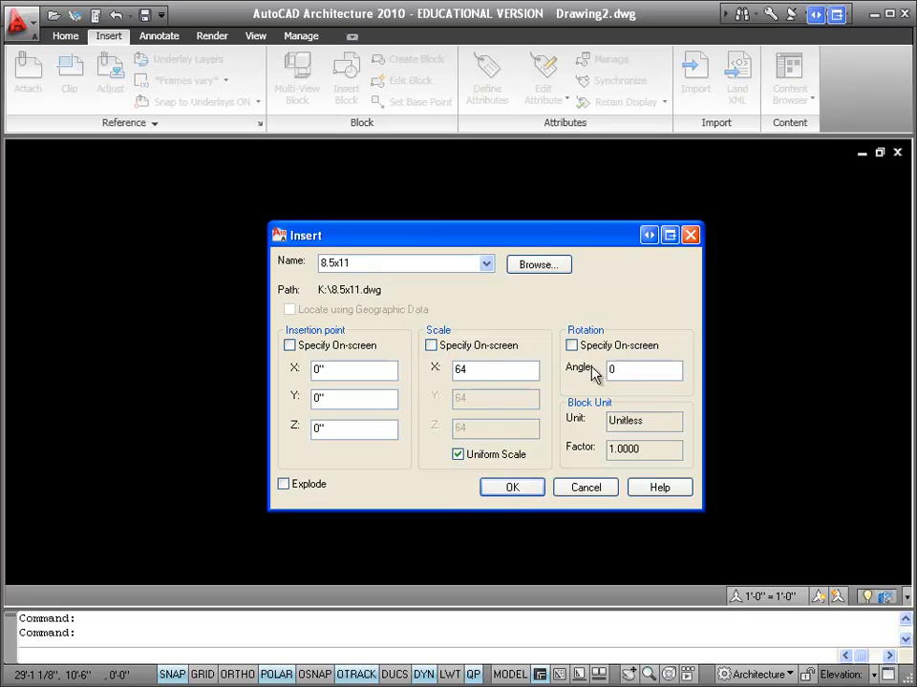
click(507, 489)
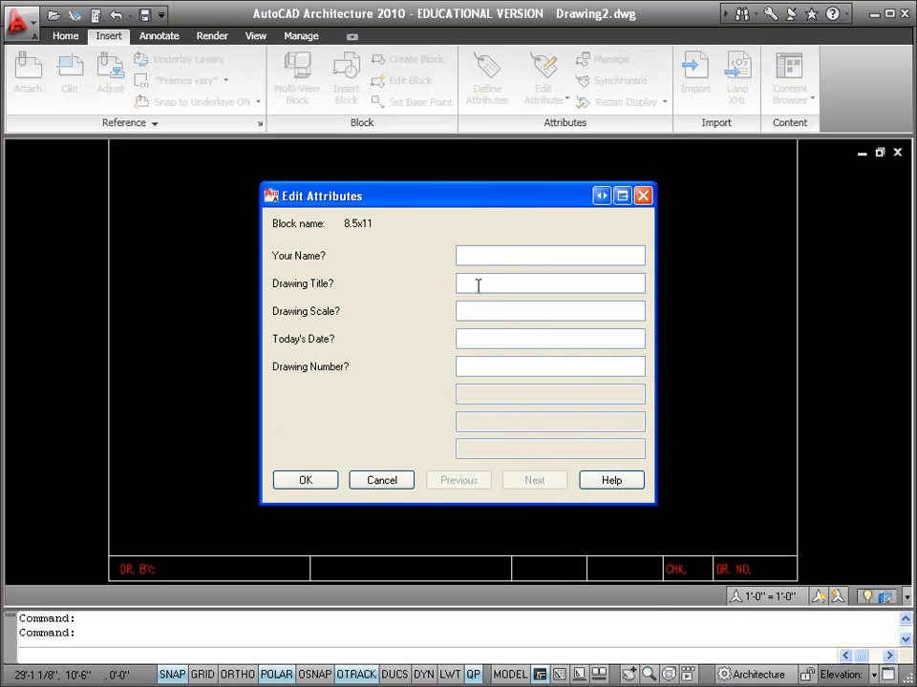
click(305, 480)
click(311, 489)
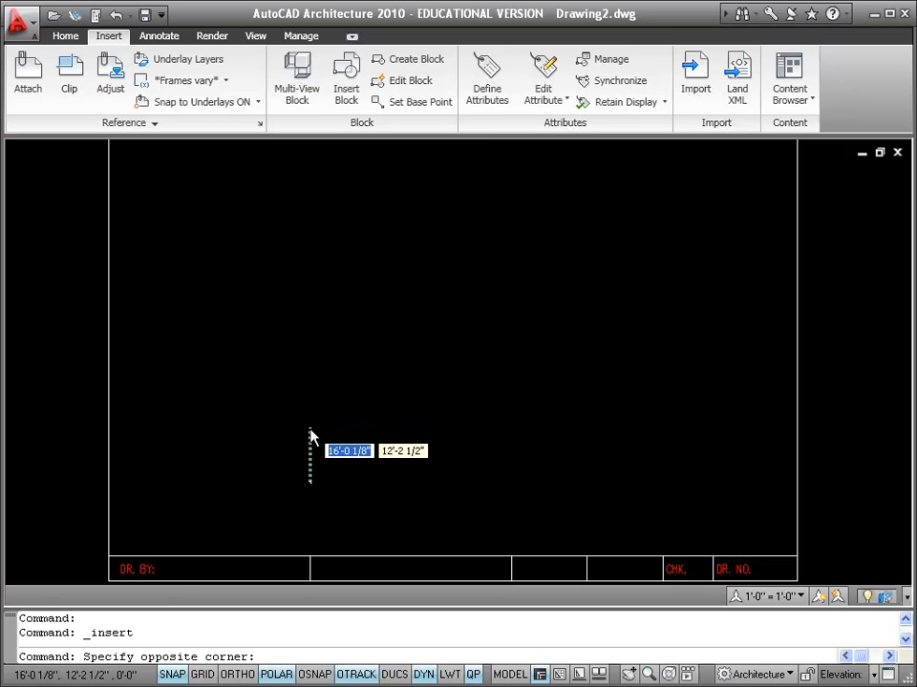
key(Escape)
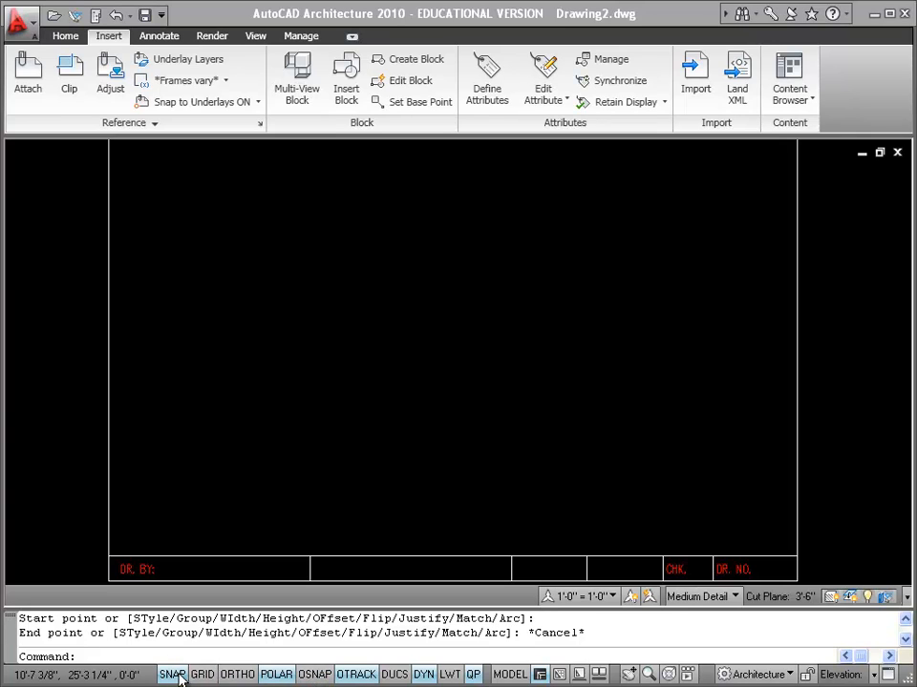
Step: Switch the status-bar drafting toggles to icons, then back to text labels
right_click(286, 676)
mouse_move(306, 673)
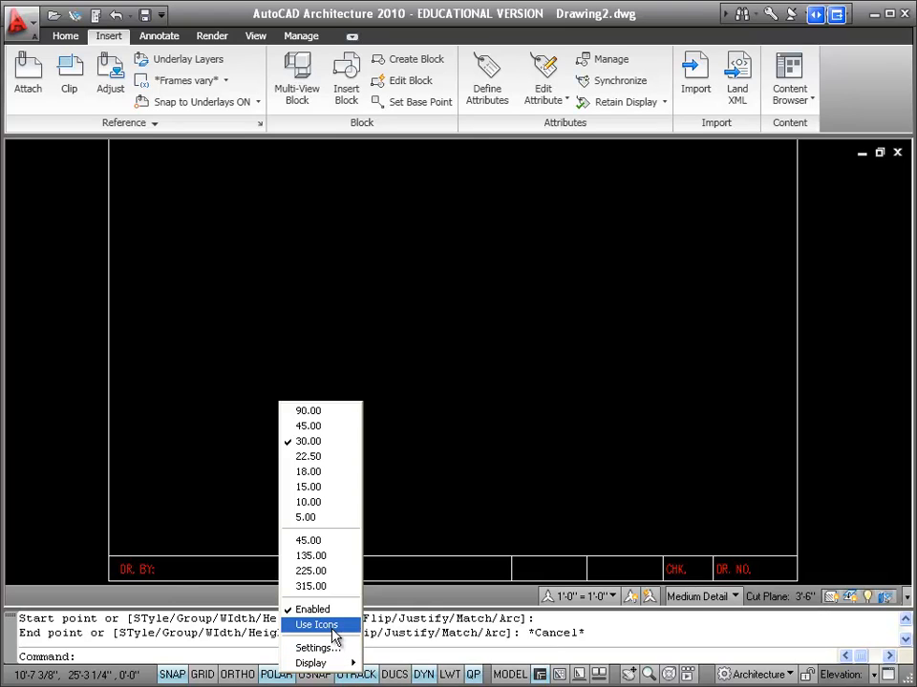
click(332, 630)
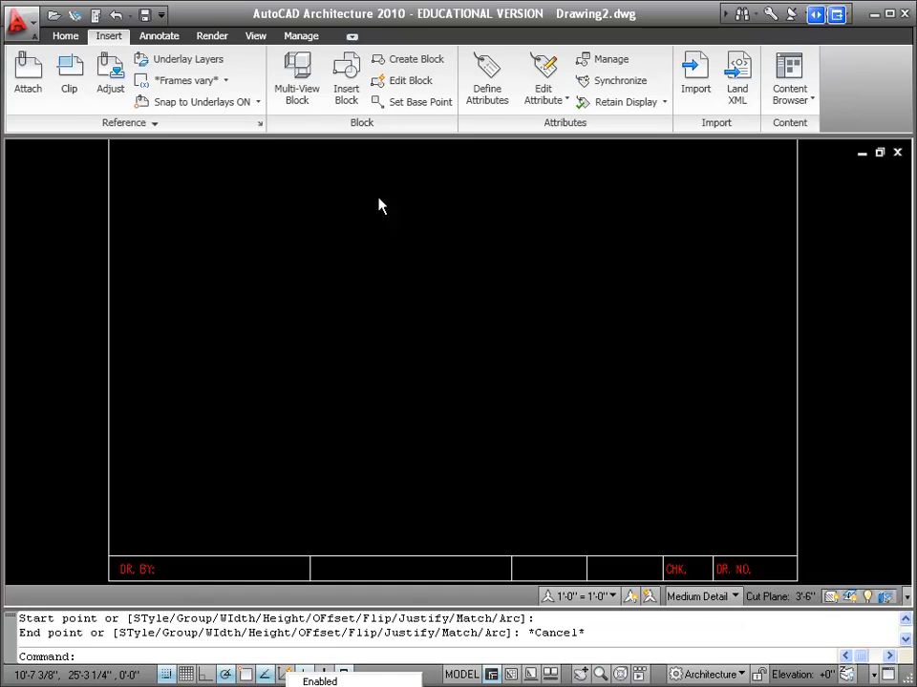
click(330, 686)
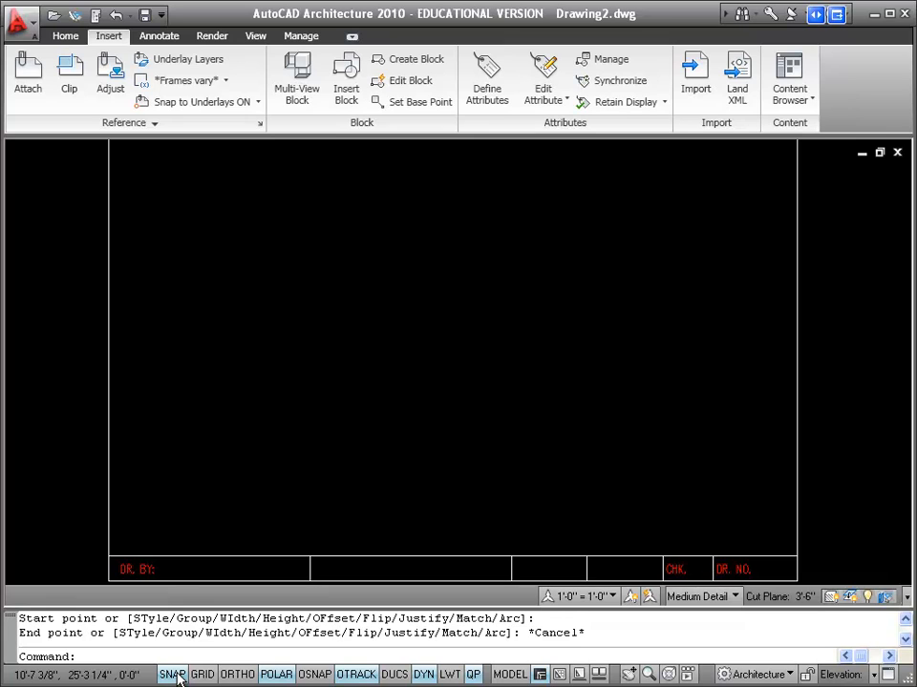
Step: In Drafting Settings, set snap X spacing to 6" and grid X spacing to 12 (1'-0")
right_click(176, 676)
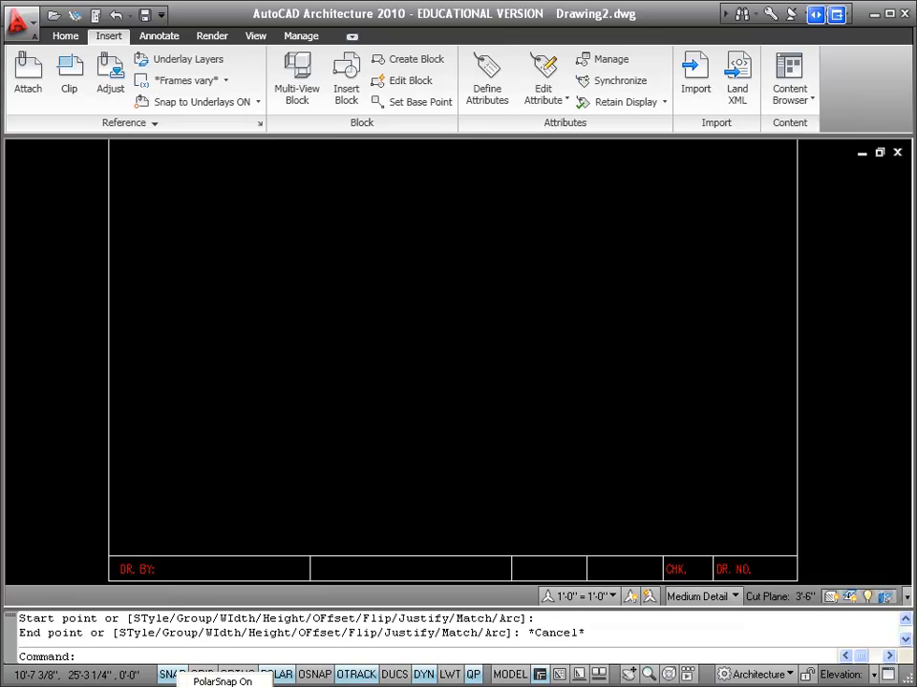
click(225, 654)
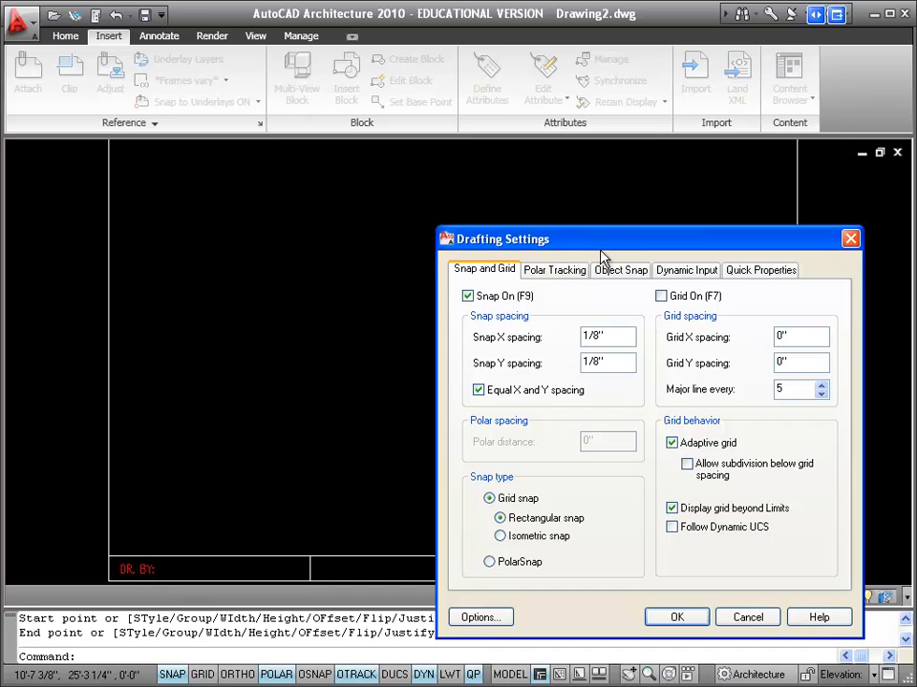
drag(602, 258, 436, 222)
drag(449, 297, 411, 298)
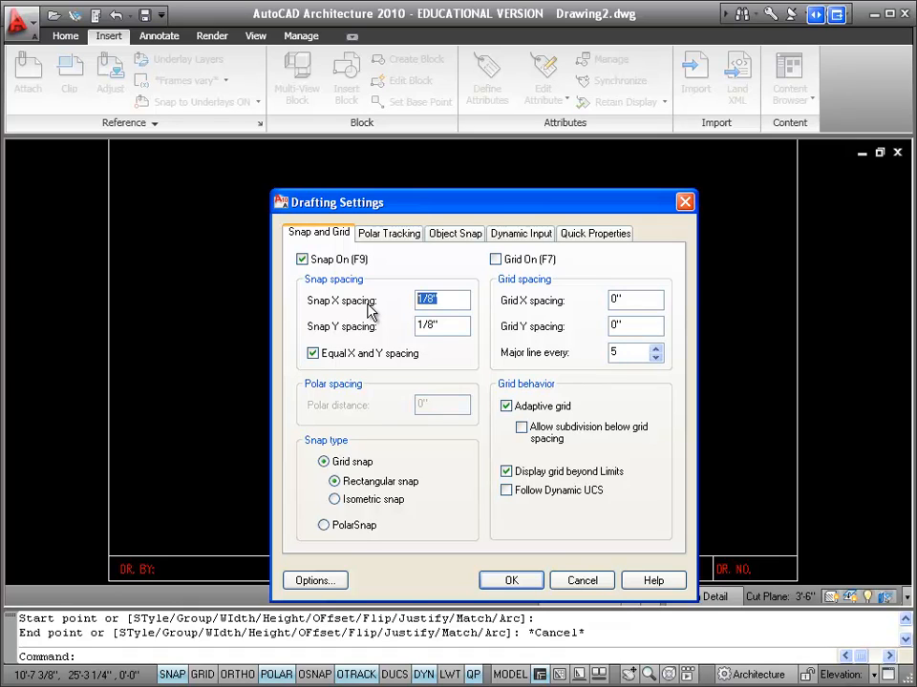
text(6)
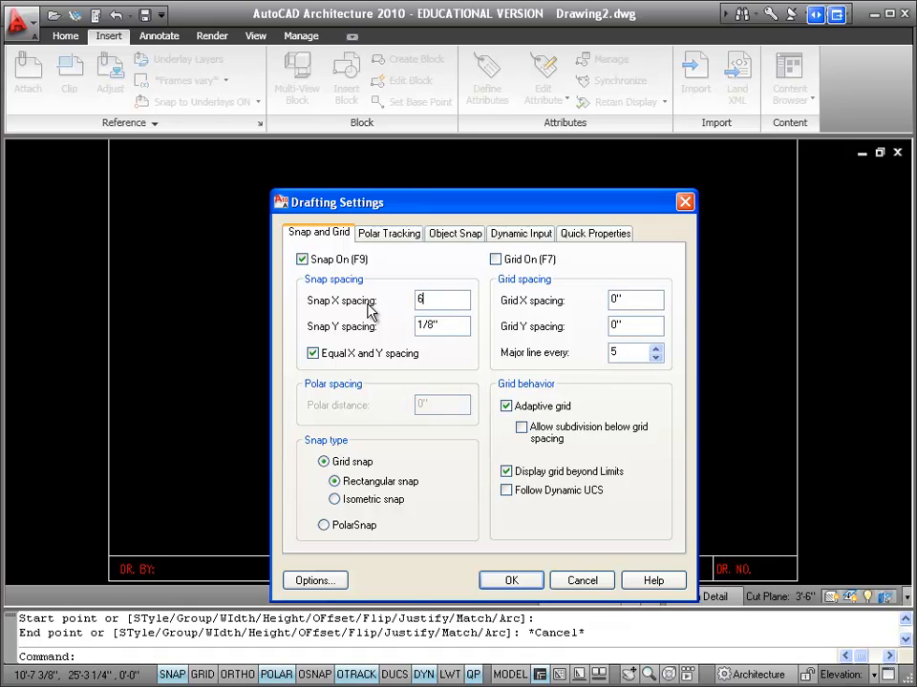
click(431, 325)
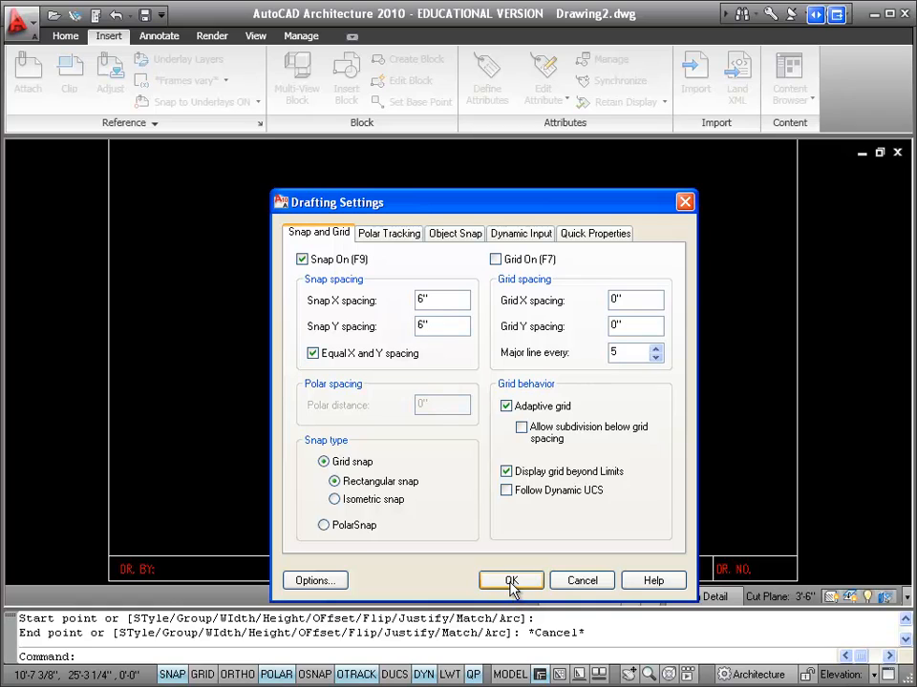
click(645, 299)
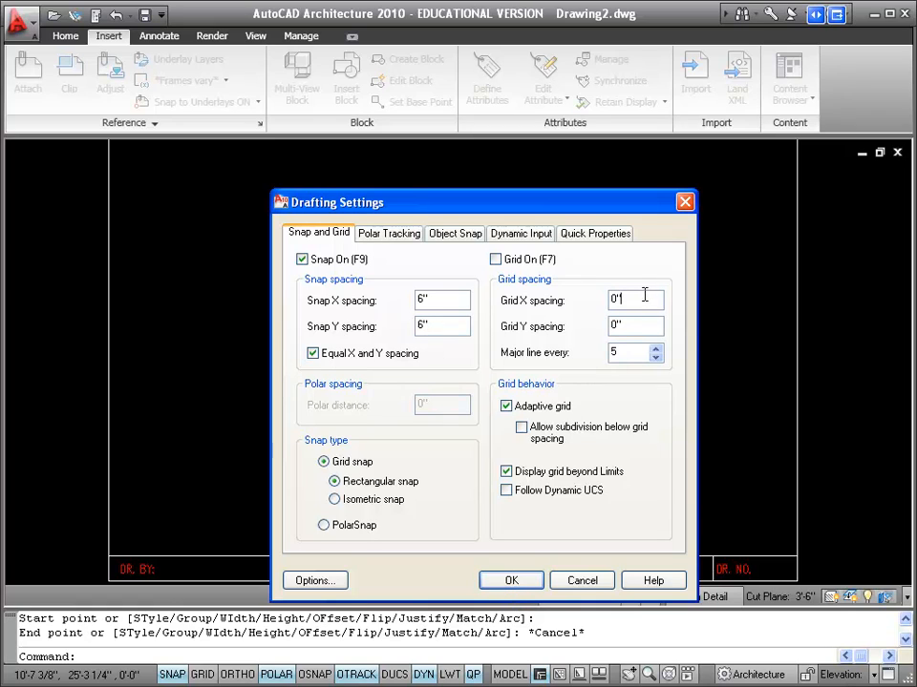
drag(645, 299, 605, 301)
text(12)
click(649, 324)
double_click(646, 324)
drag(616, 205, 598, 161)
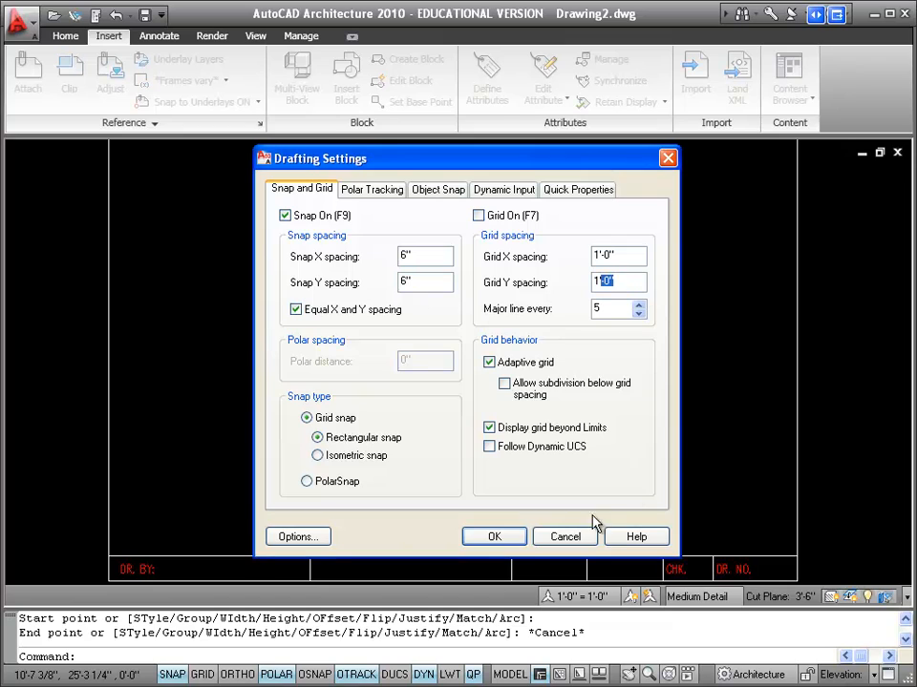
click(507, 543)
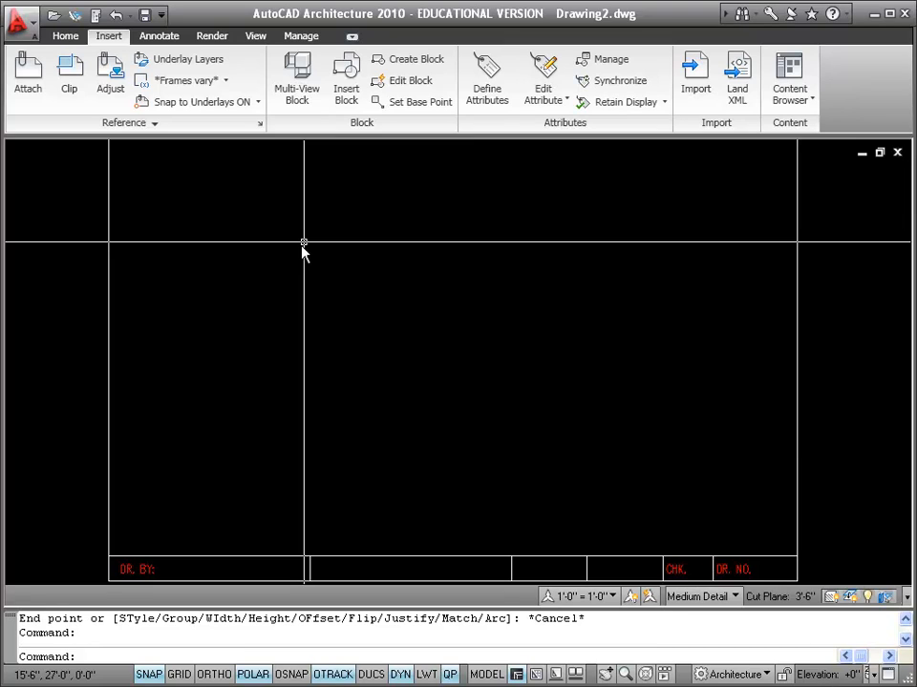
Step: Start the Wall tool with width 6", base height 8', and Left justification
click(66, 37)
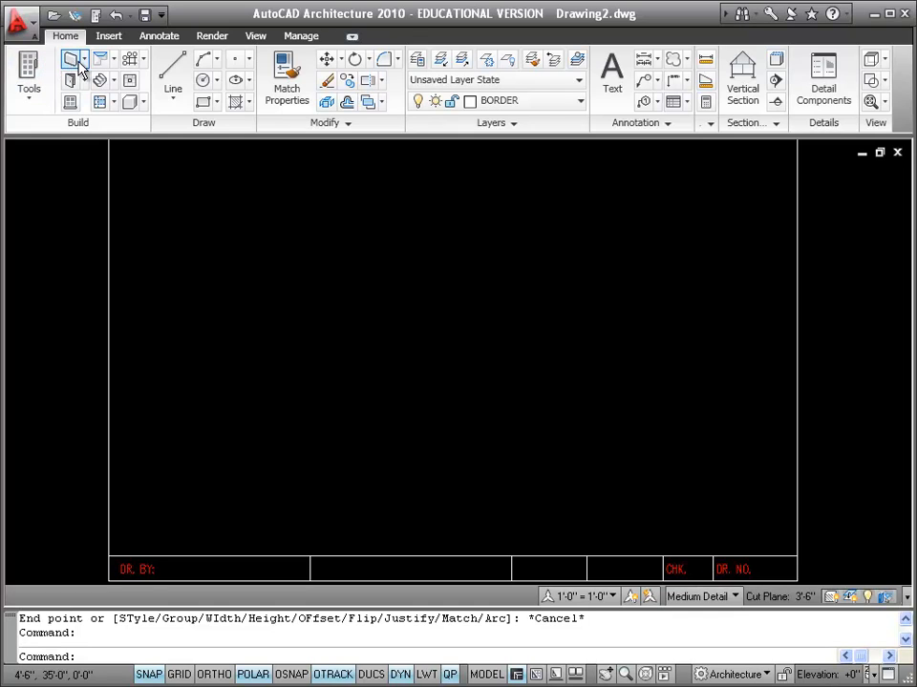
click(79, 63)
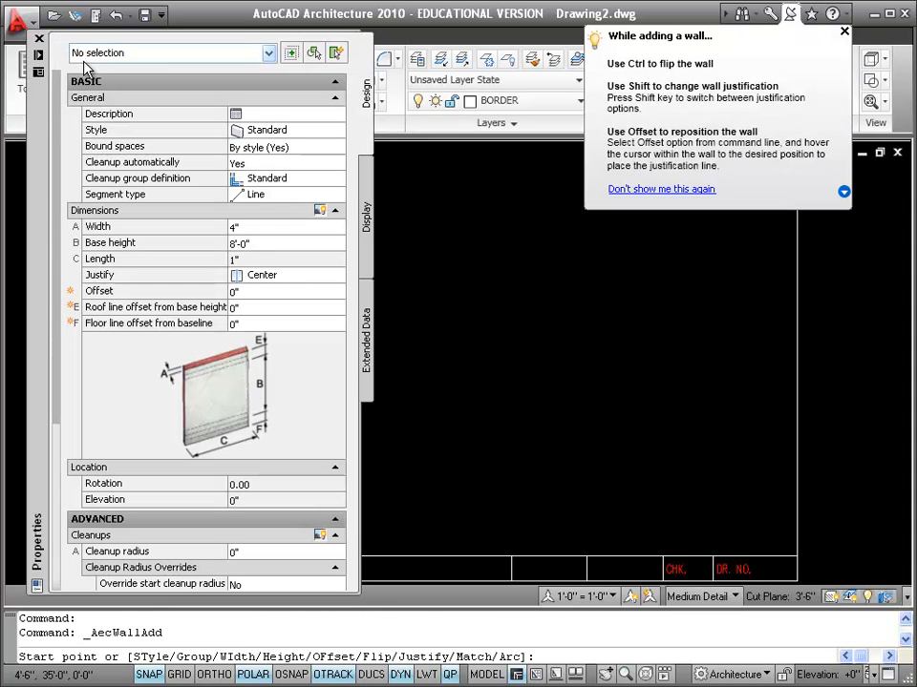
click(275, 233)
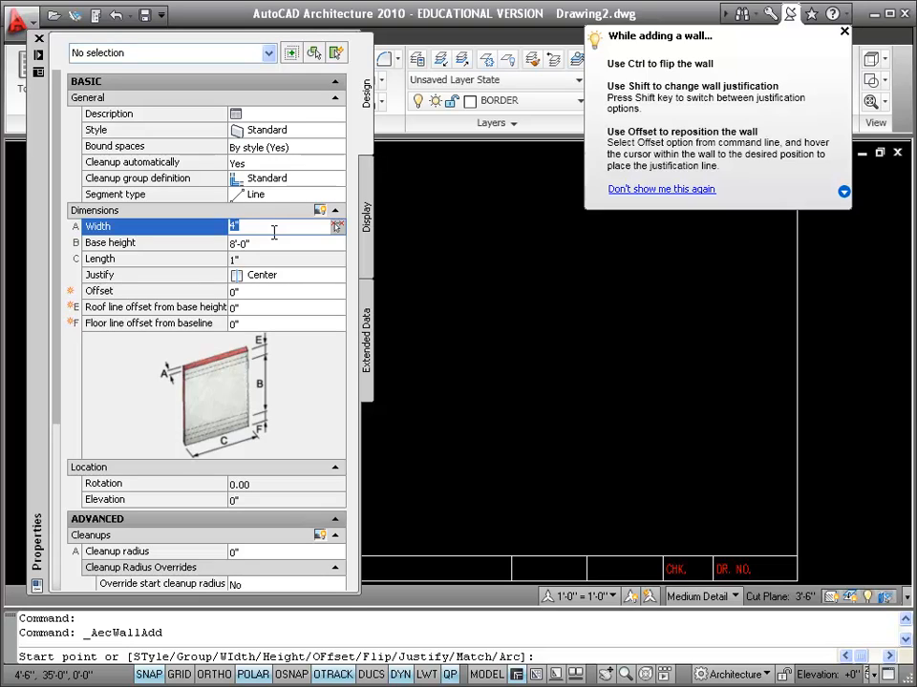
text(6)
click(324, 244)
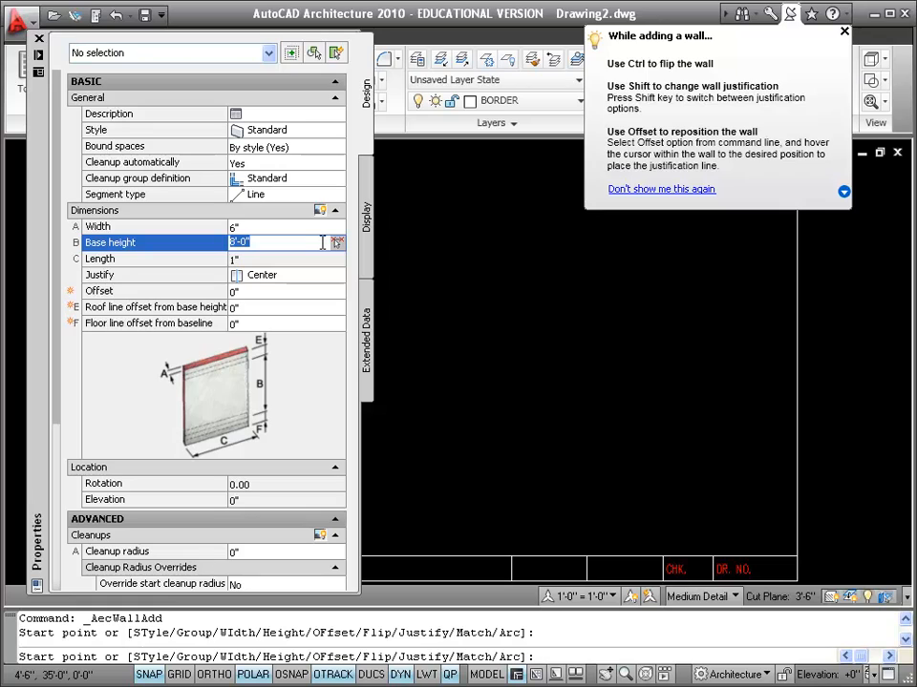
text(8')
click(306, 277)
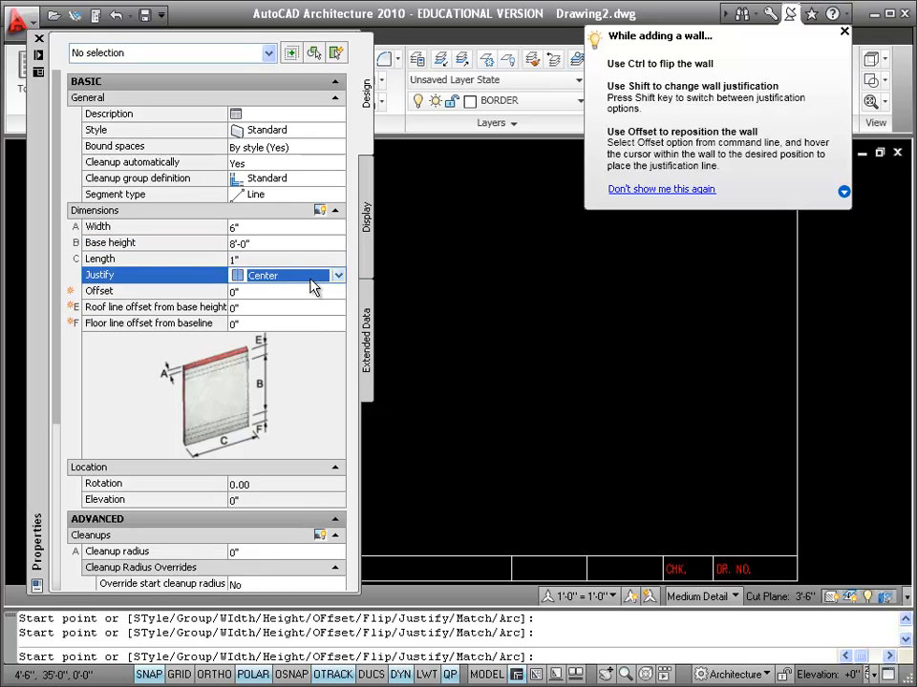
click(311, 279)
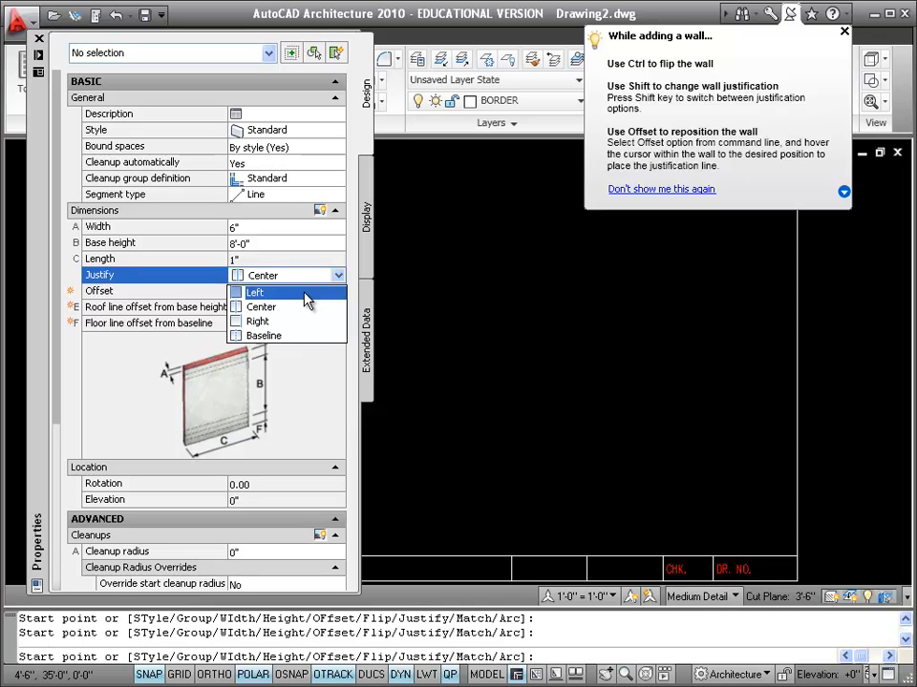
click(305, 295)
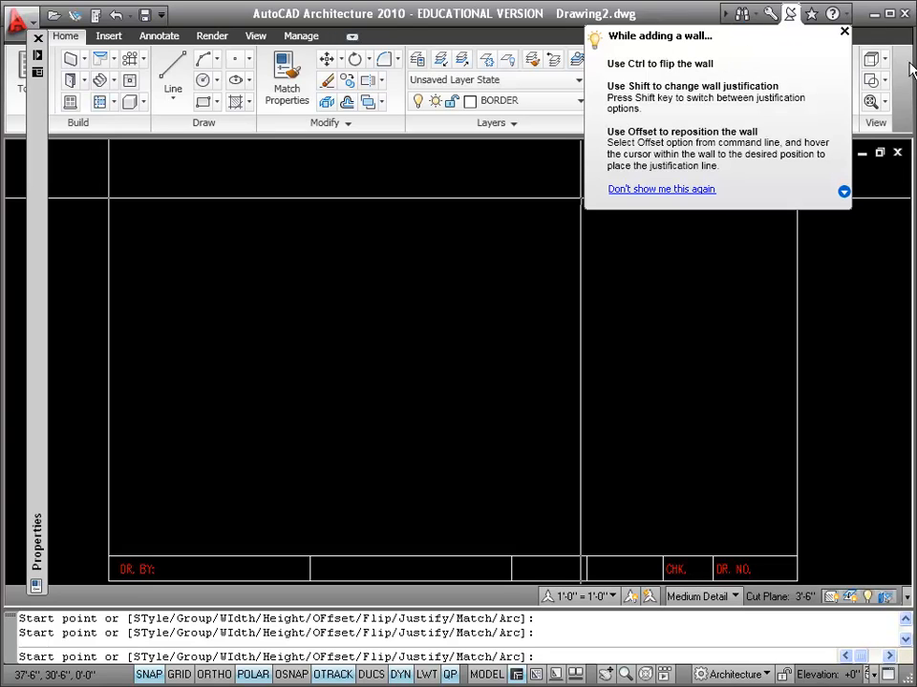
Step: Draw walls 28' right, 24' down and 28' left from the upper left, then close the loop
click(844, 33)
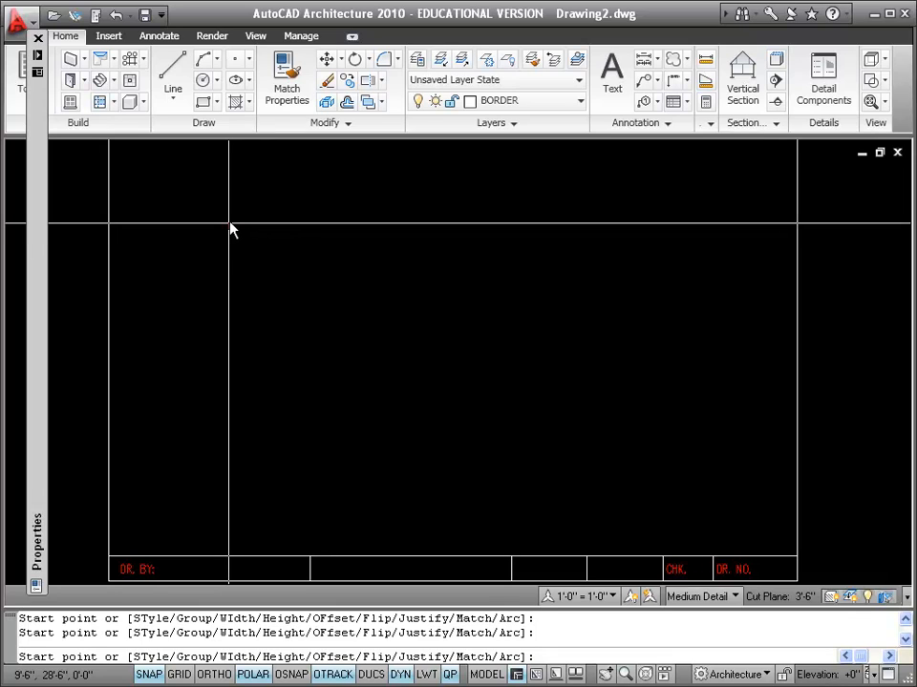
click(228, 225)
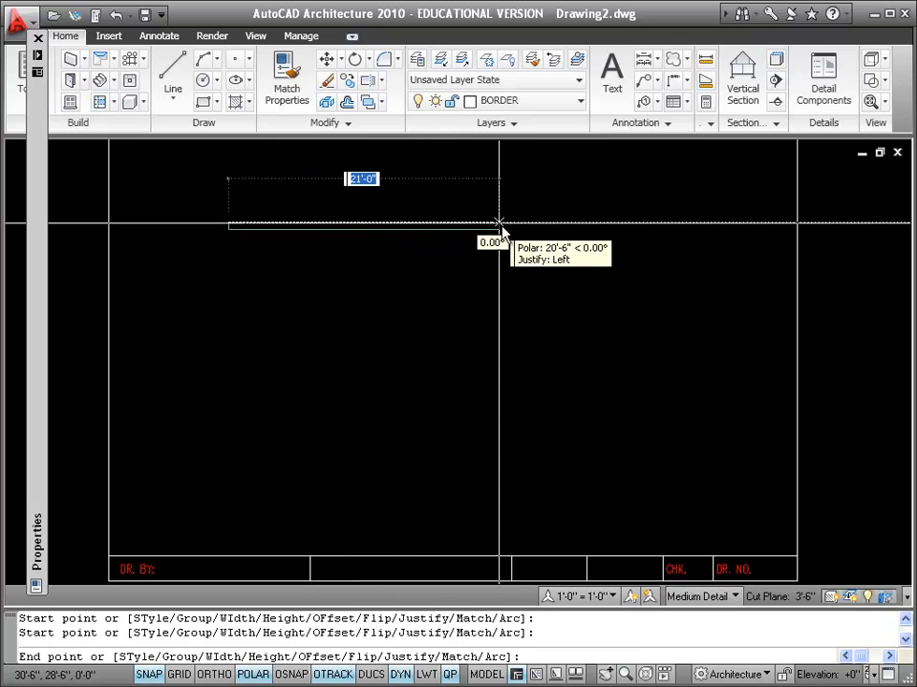
click(586, 224)
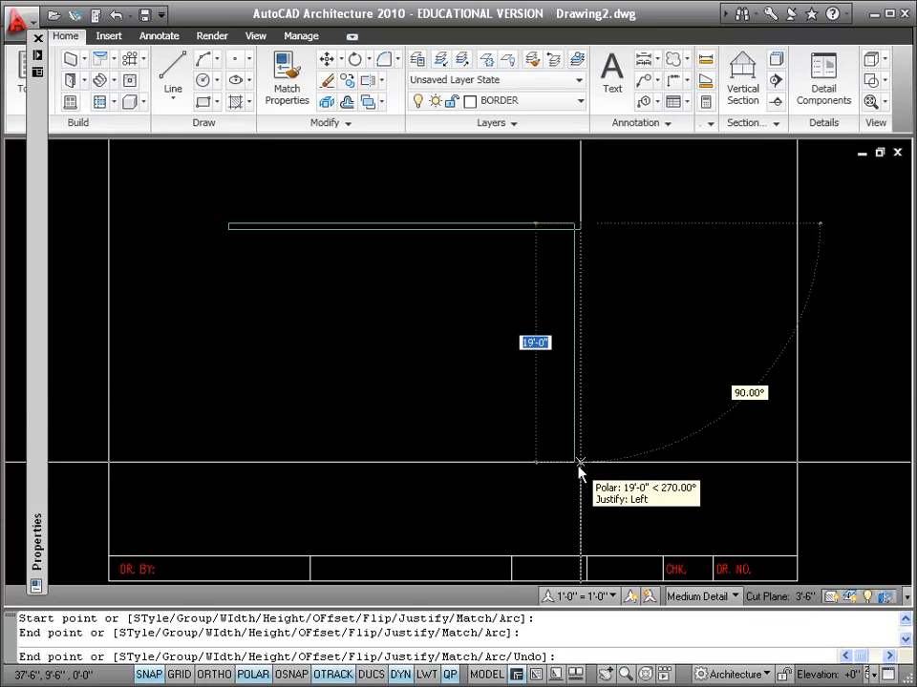
click(577, 526)
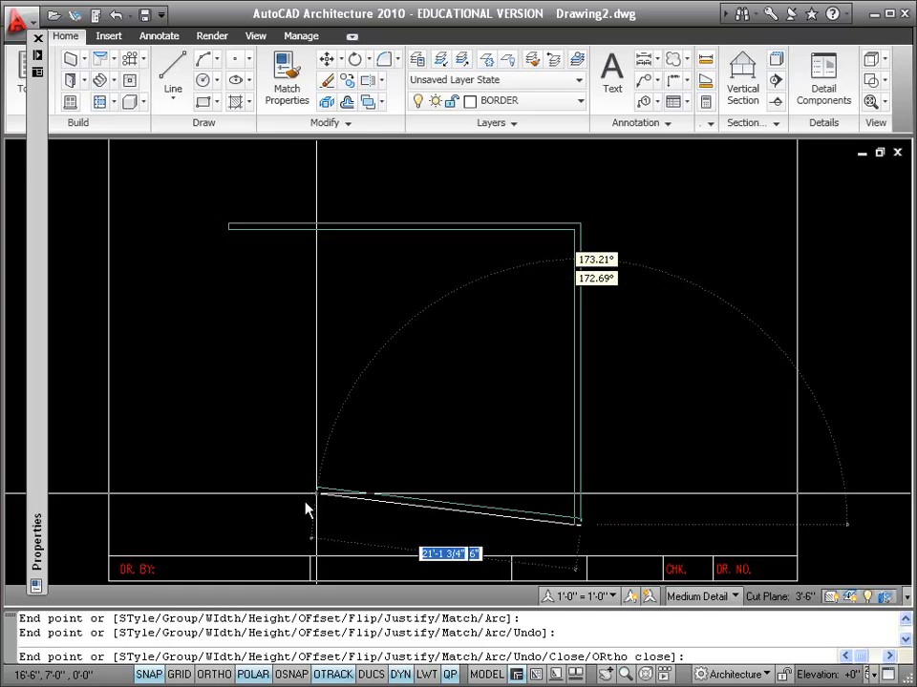
click(230, 526)
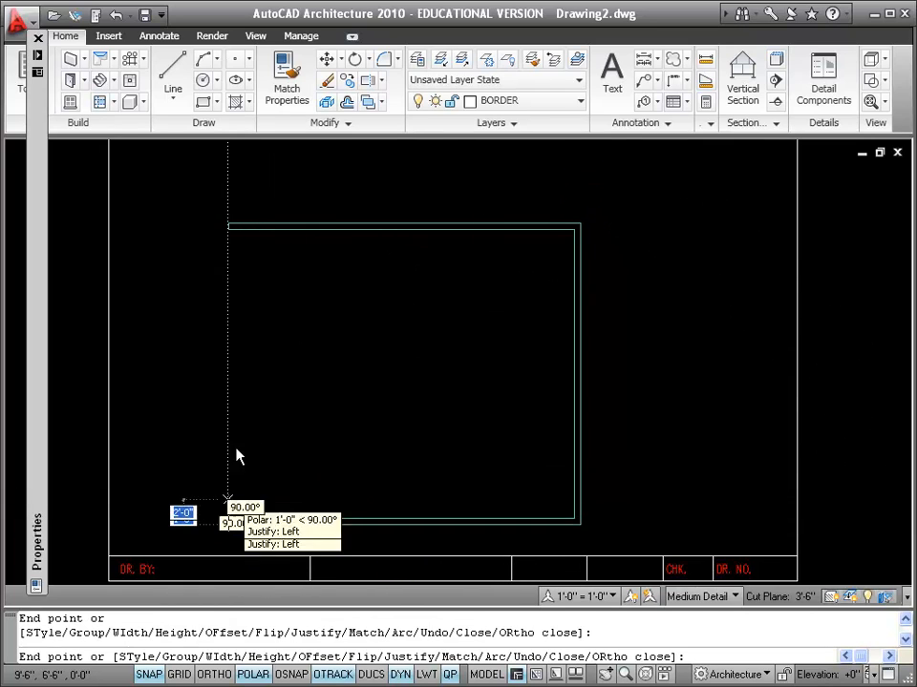
right_click(209, 268)
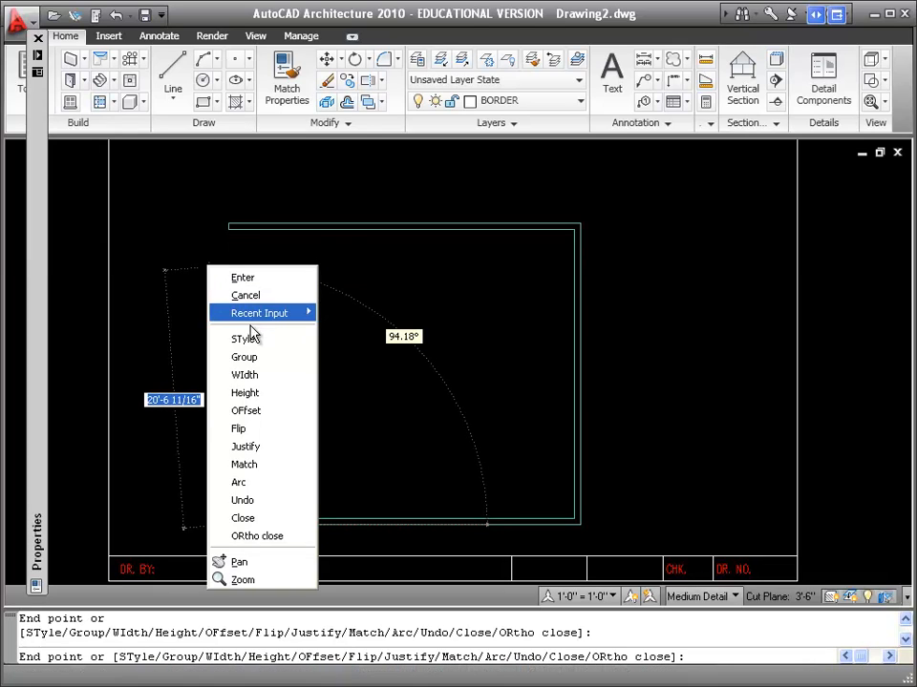
click(268, 518)
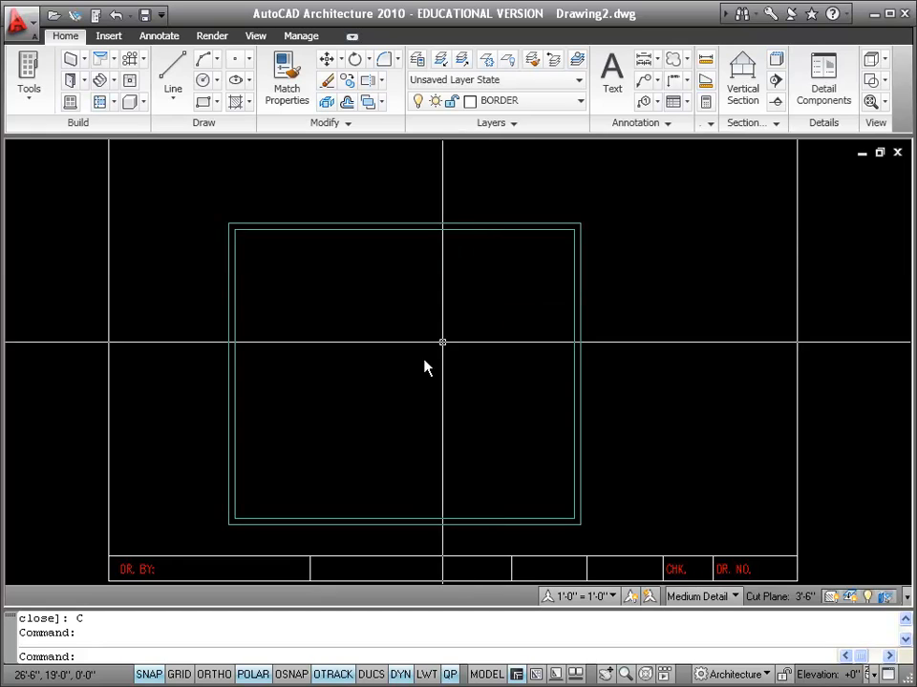
click(370, 560)
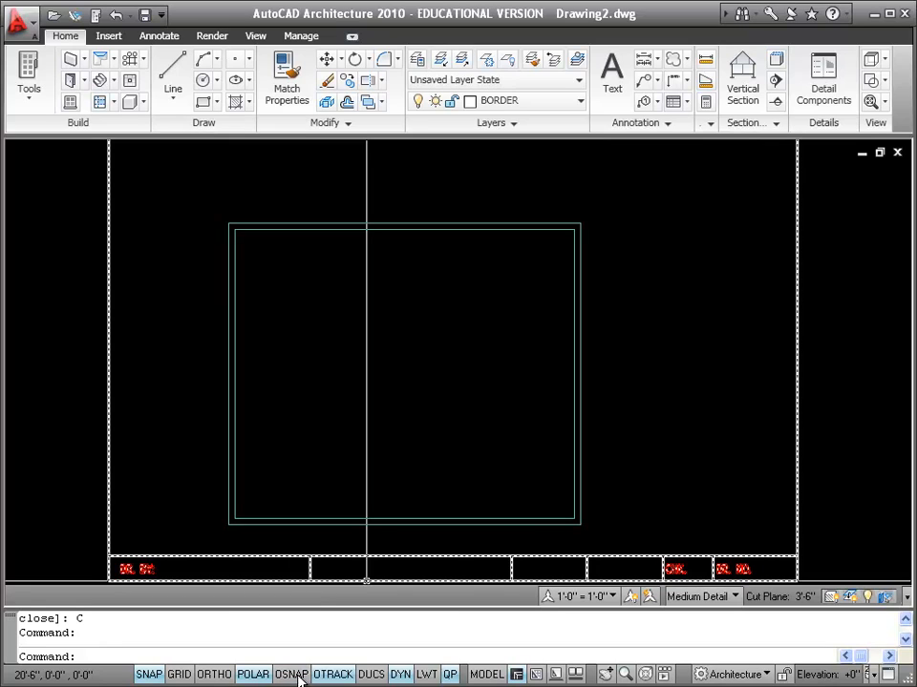
Step: Open the object snap settings from the OSNAP toggle
right_click(299, 676)
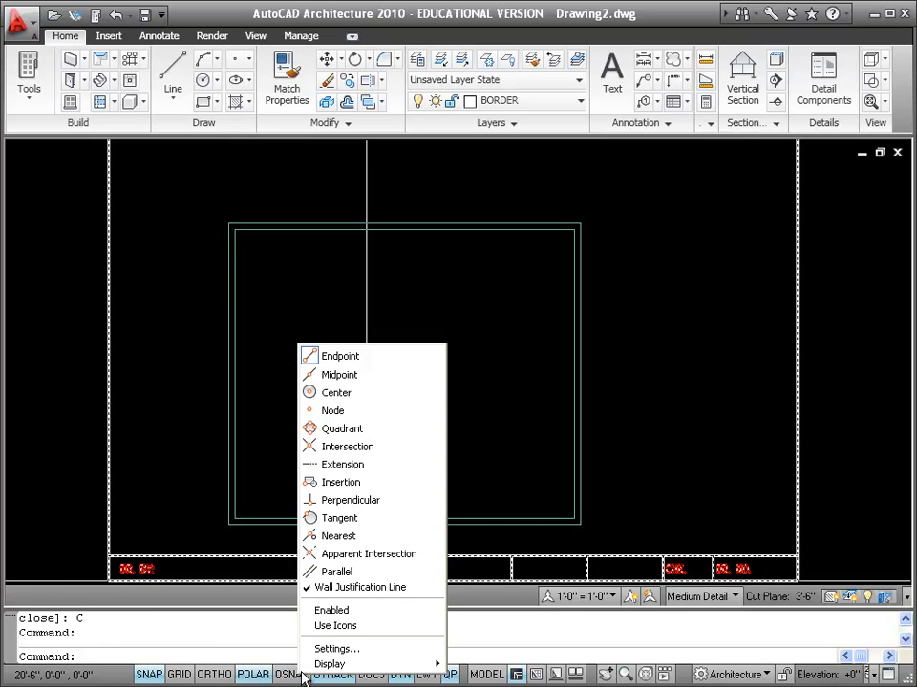
click(368, 650)
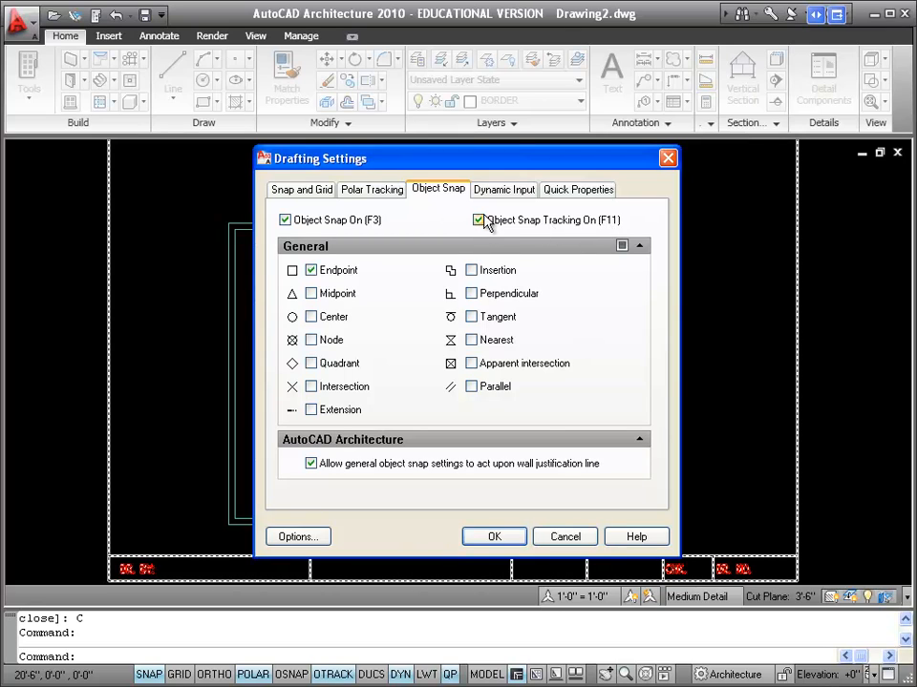
Step: Apply the Endpoint snap setting and start a 4"-wide, 8'-0"-high, centre-justified wall
click(498, 538)
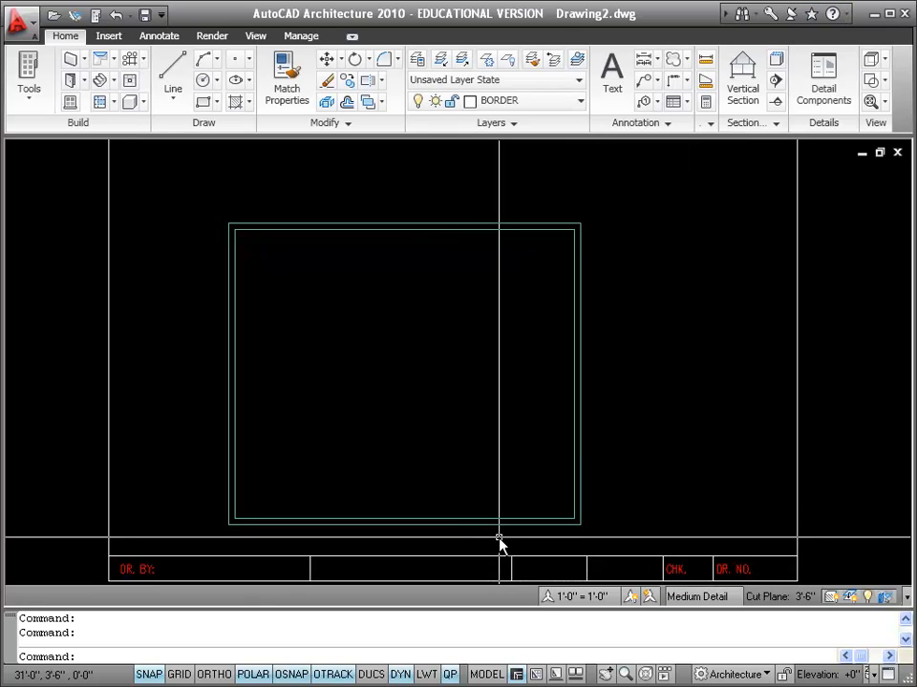
click(81, 61)
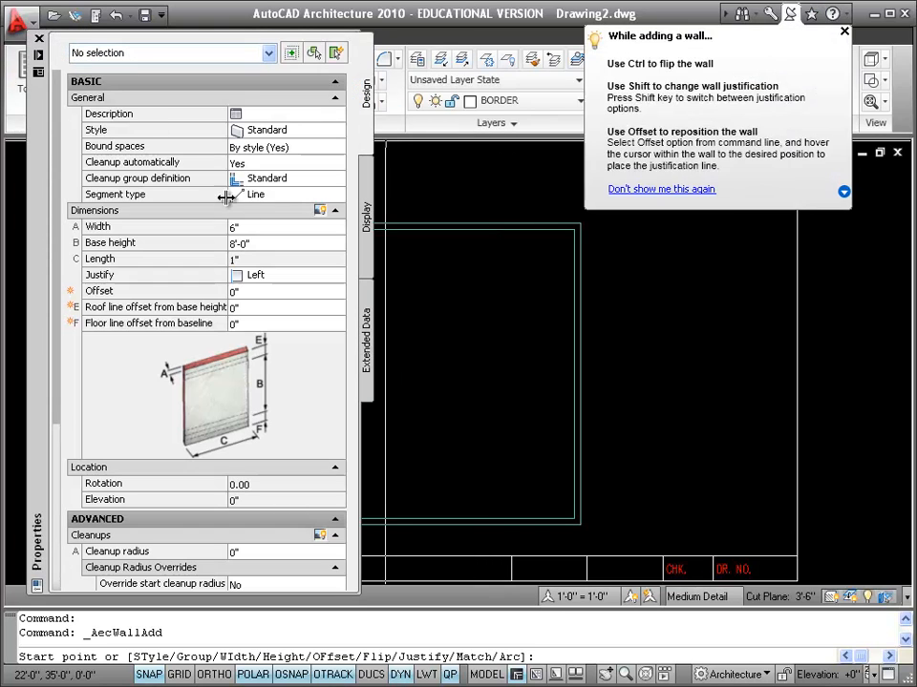
click(266, 226)
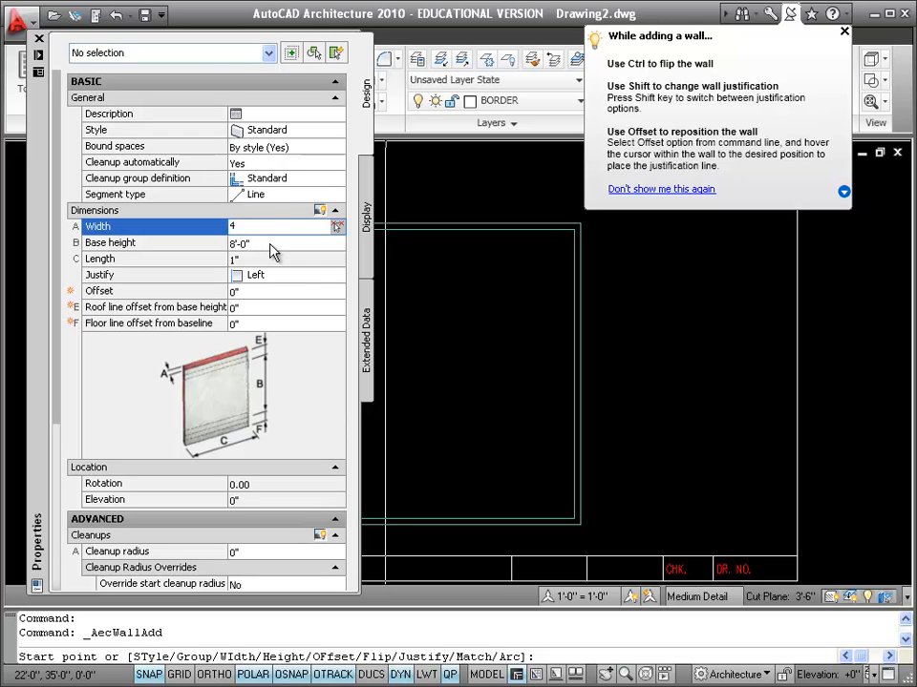
click(272, 247)
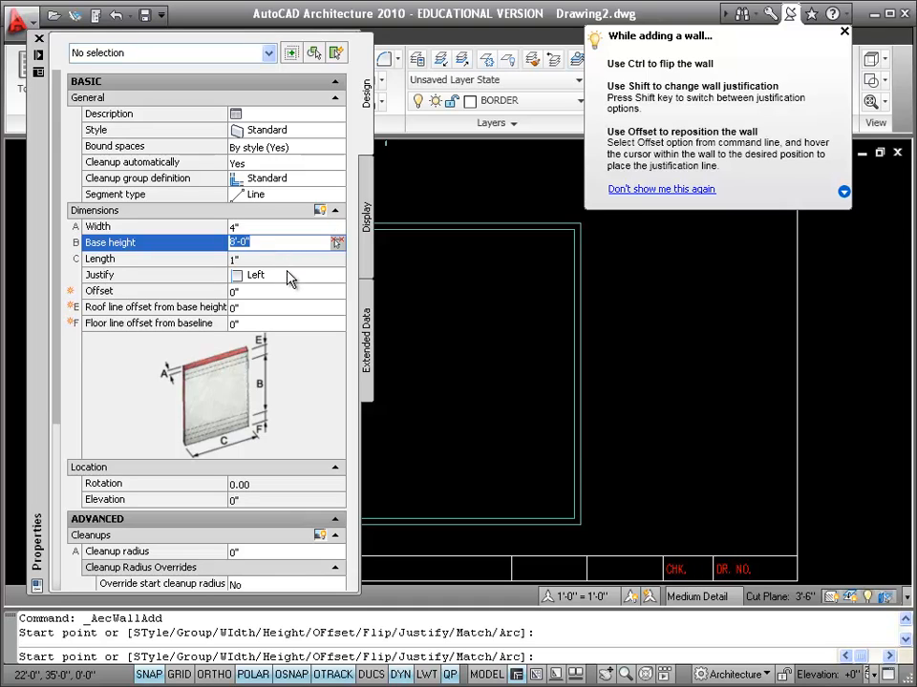
click(289, 278)
click(289, 280)
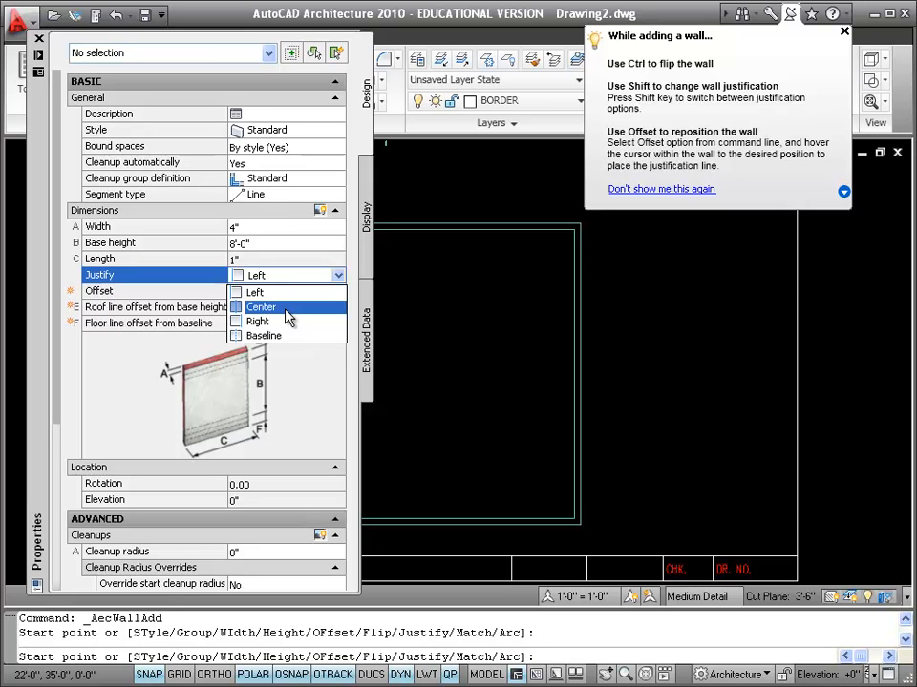
click(287, 307)
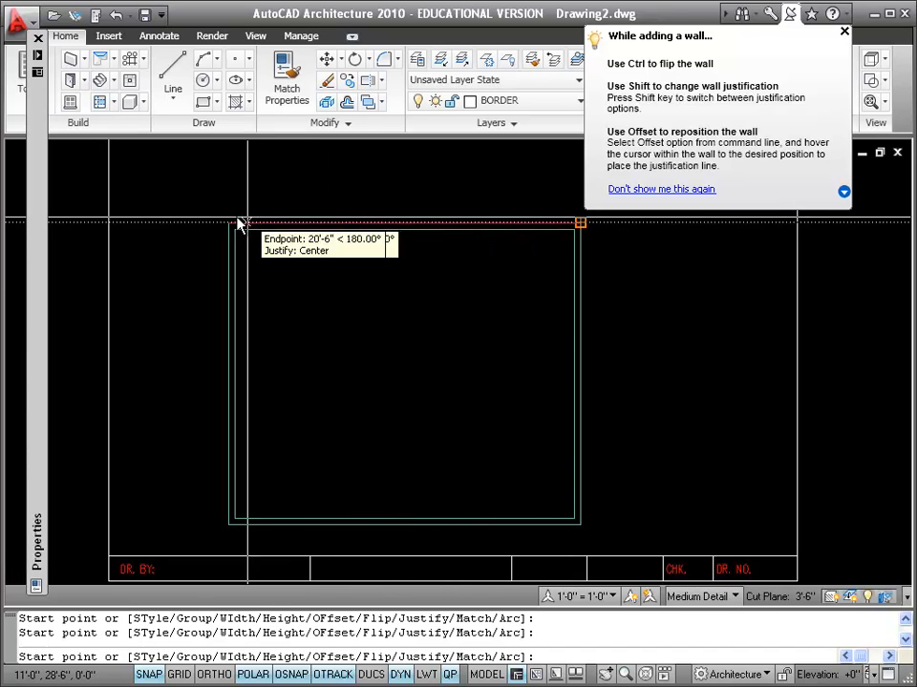
Step: Cancel and restart the Wall tool with 4" width and Center justification
key(Escape)
click(72, 61)
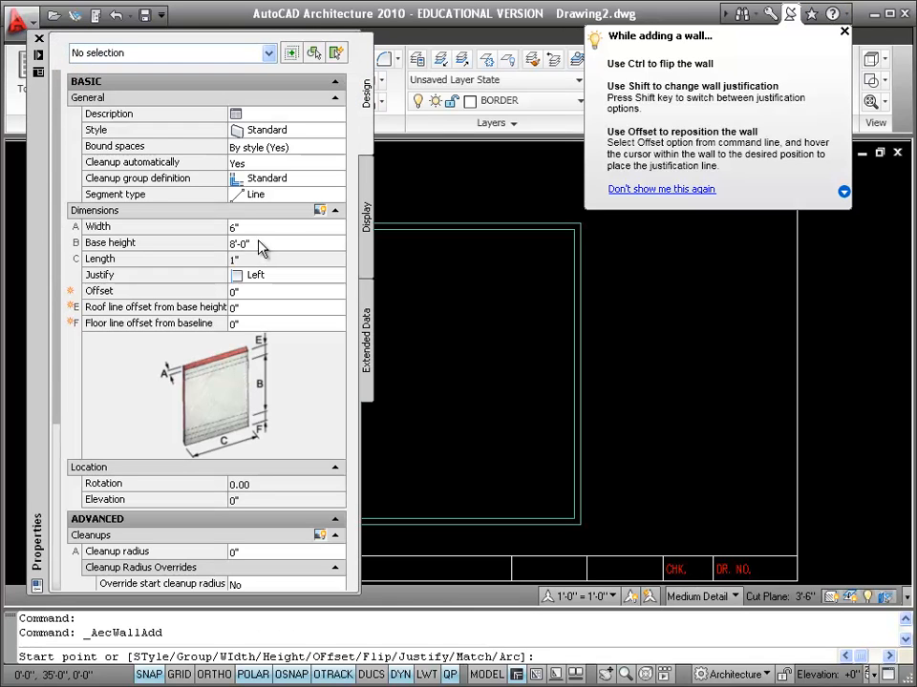
click(250, 229)
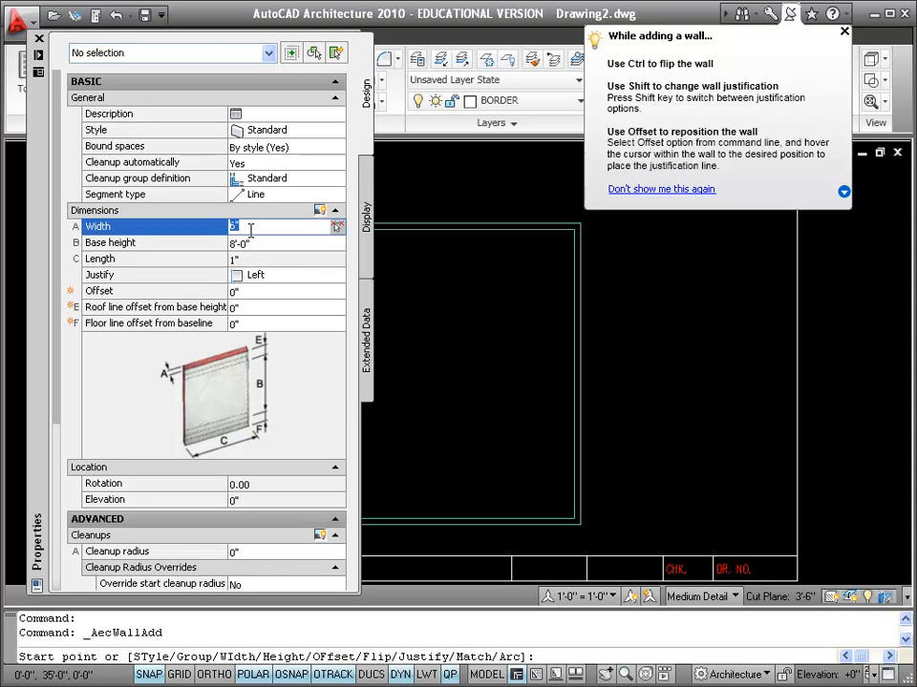
text(4)
key(Tab)
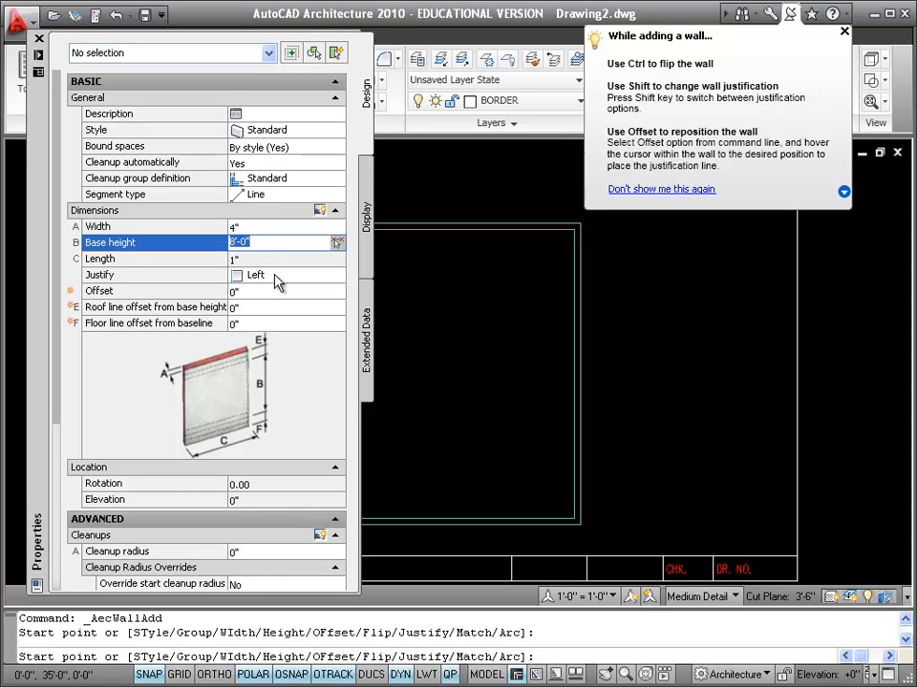
click(277, 277)
click(336, 276)
click(276, 307)
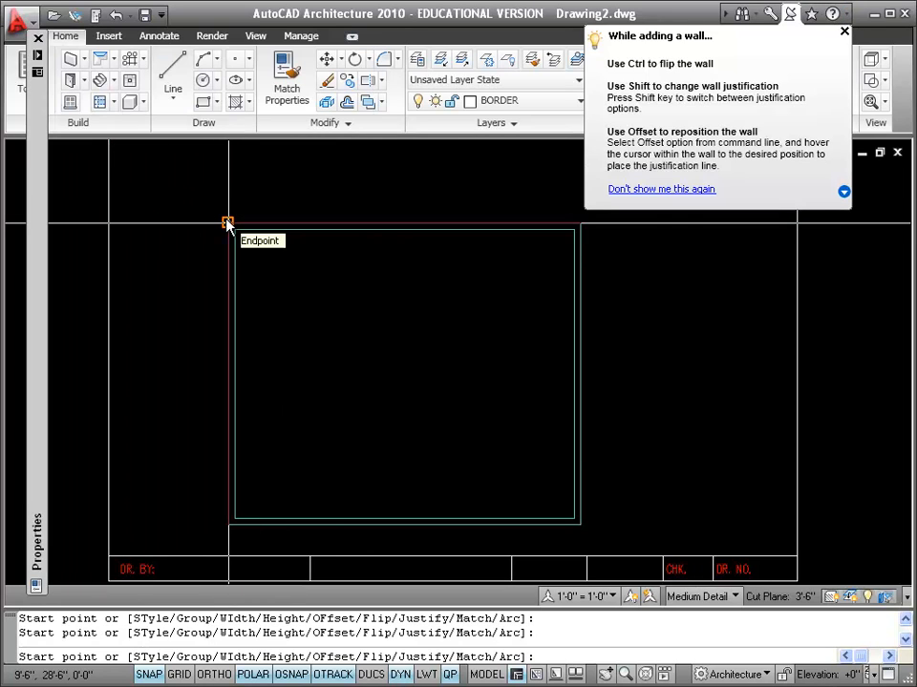
Step: Draw a 4" interior wall 6'-0" in, from the top wall to the bottom wall, then close the tips popup
click(304, 223)
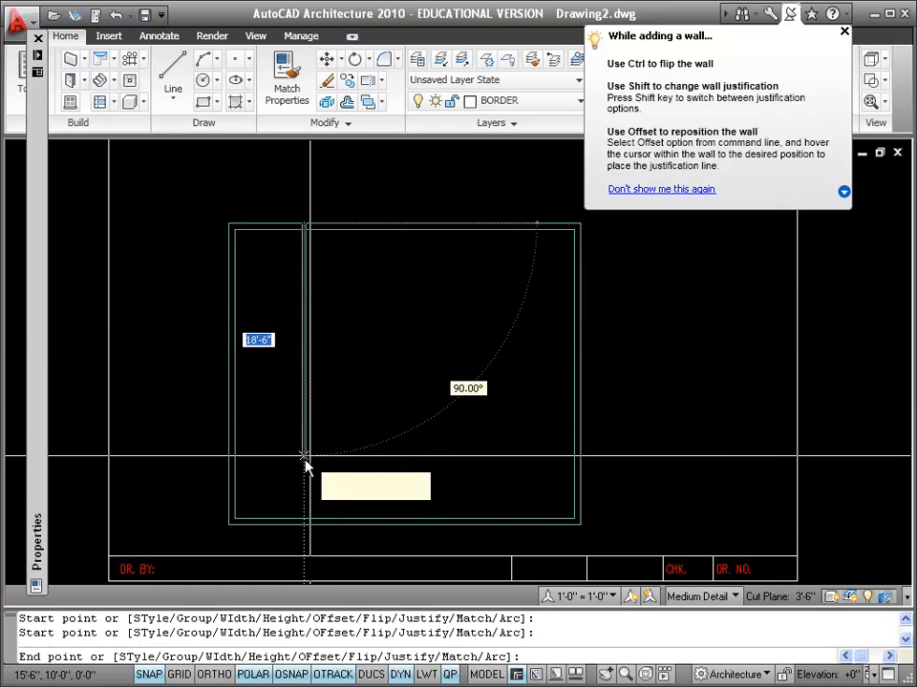
click(304, 527)
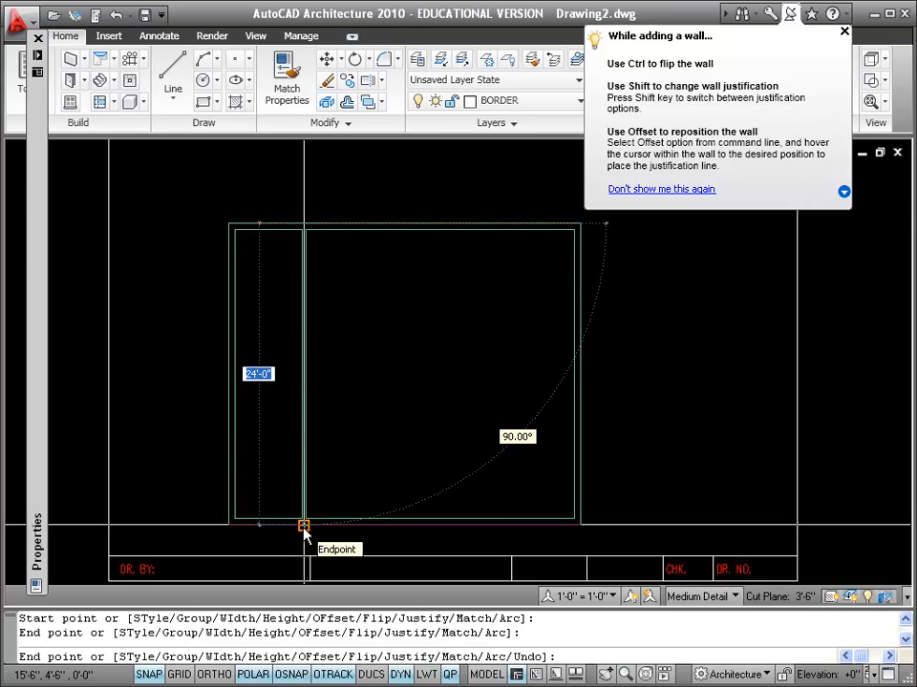
key(Return)
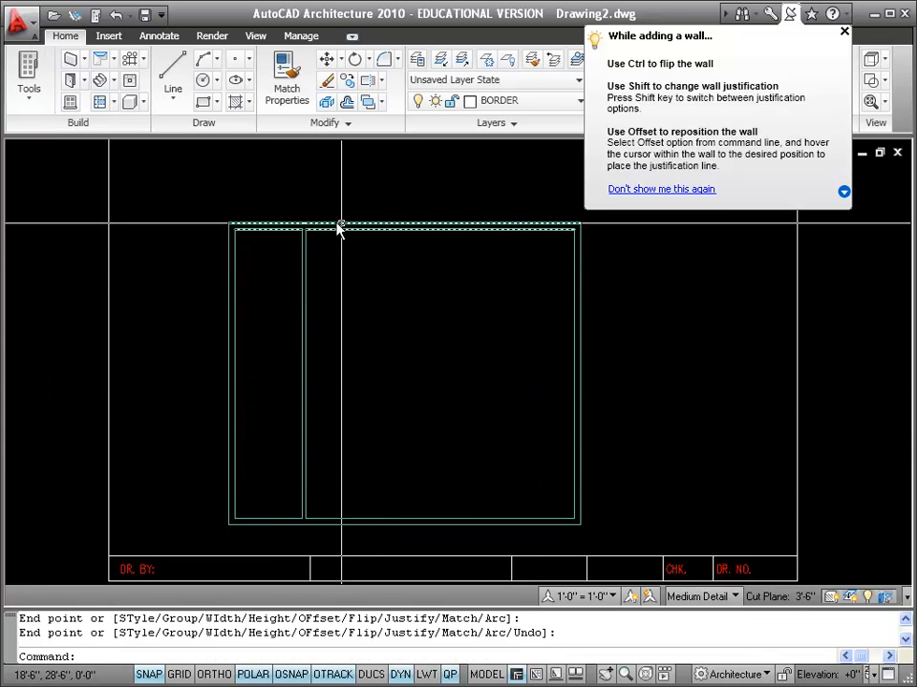
scroll(334, 247, up, 3)
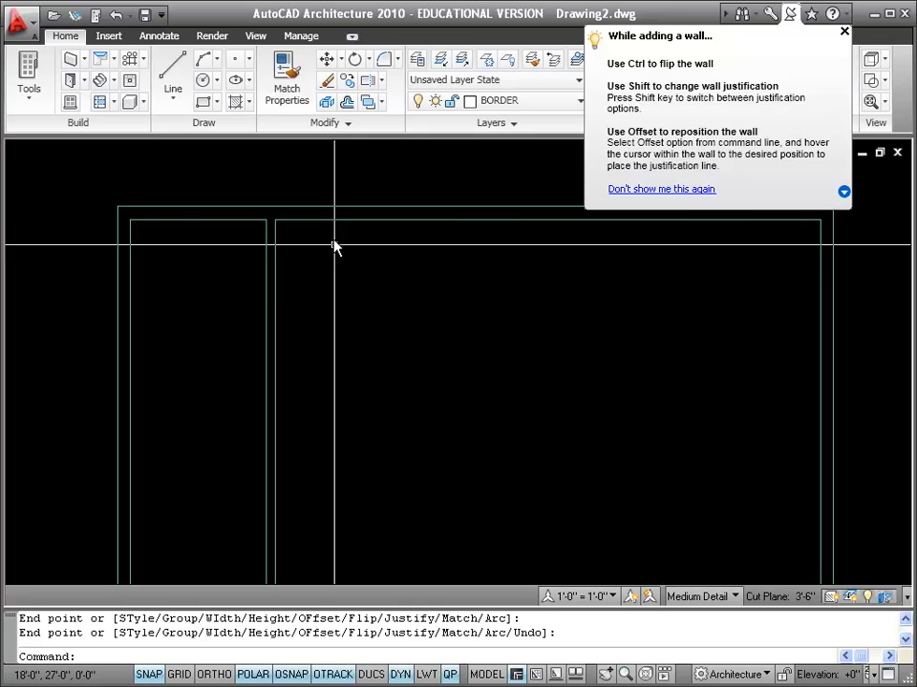
scroll(334, 246, down, 3)
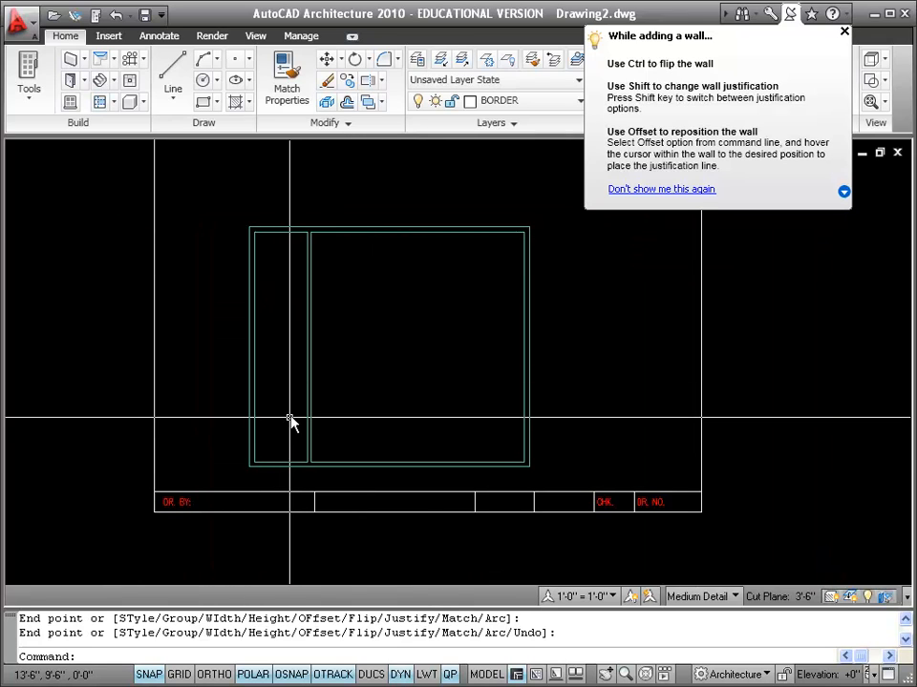
scroll(313, 422, up, 3)
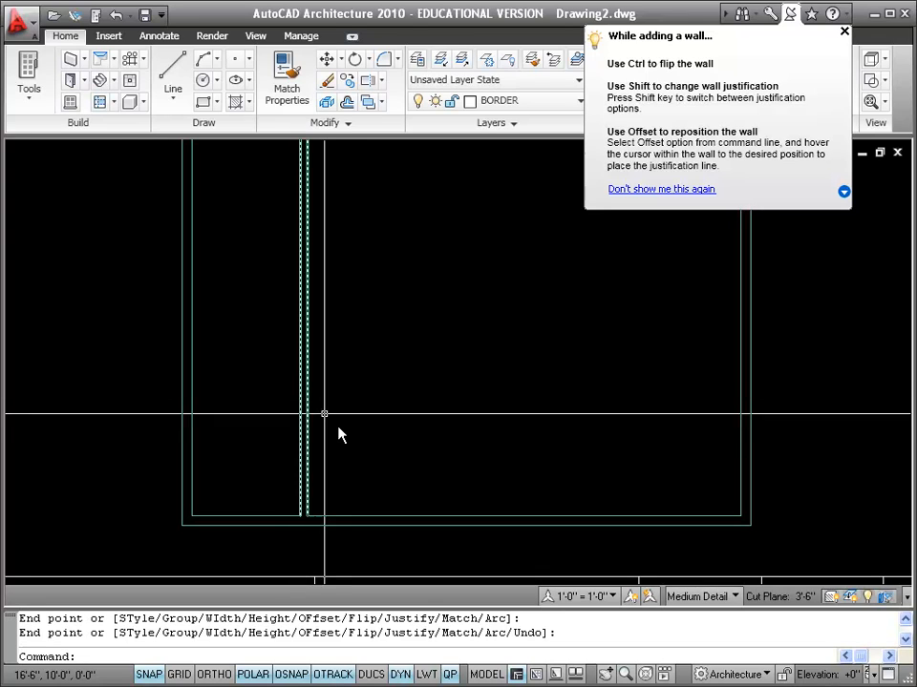
scroll(339, 431, down, 2)
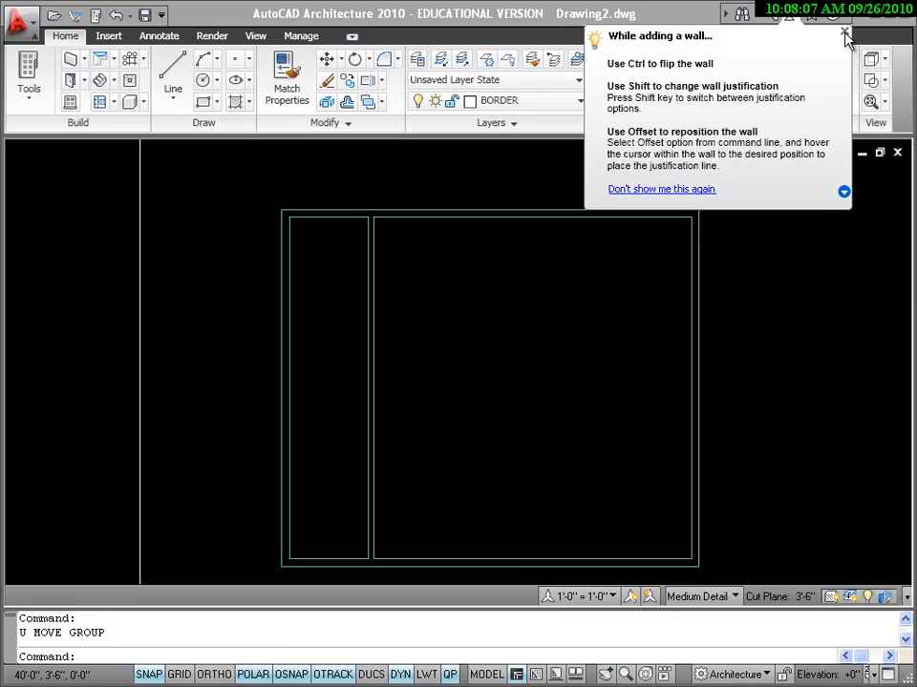
click(844, 32)
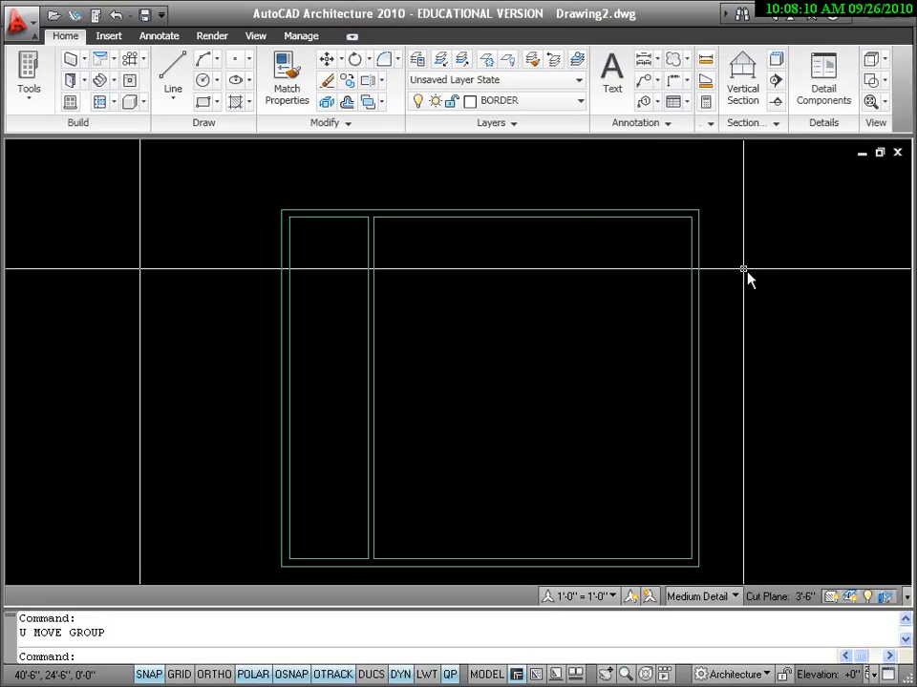
Step: Start a new wall and confirm 4" width, 8'-0" base height and Center justification
click(72, 60)
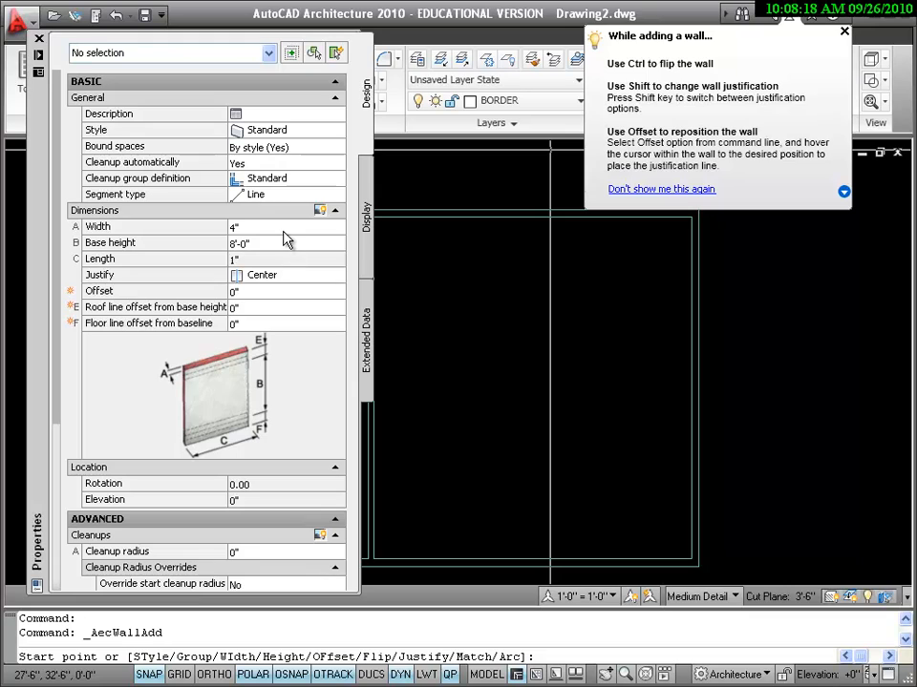
click(270, 229)
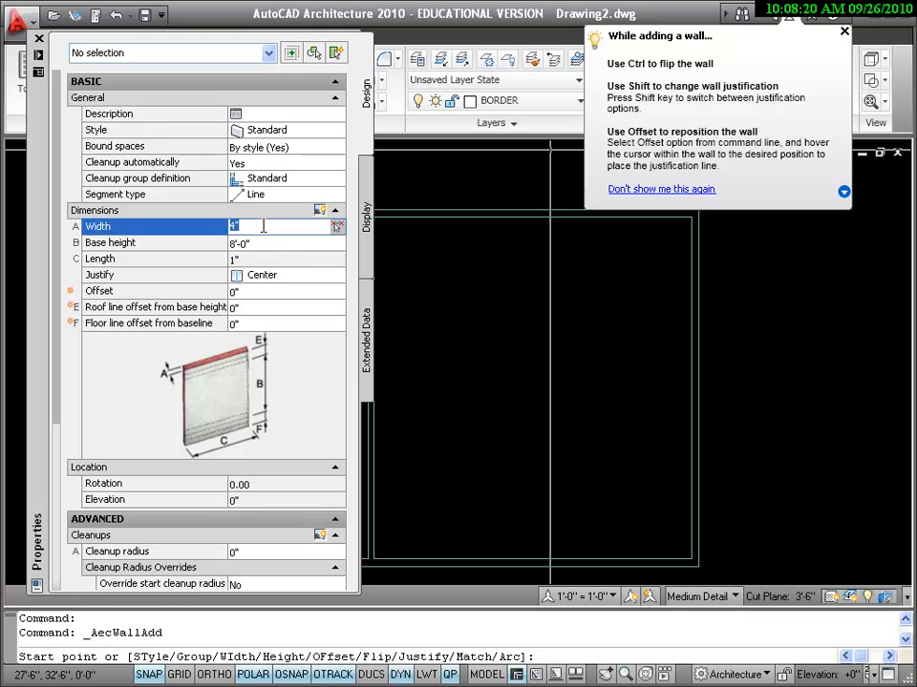
click(270, 245)
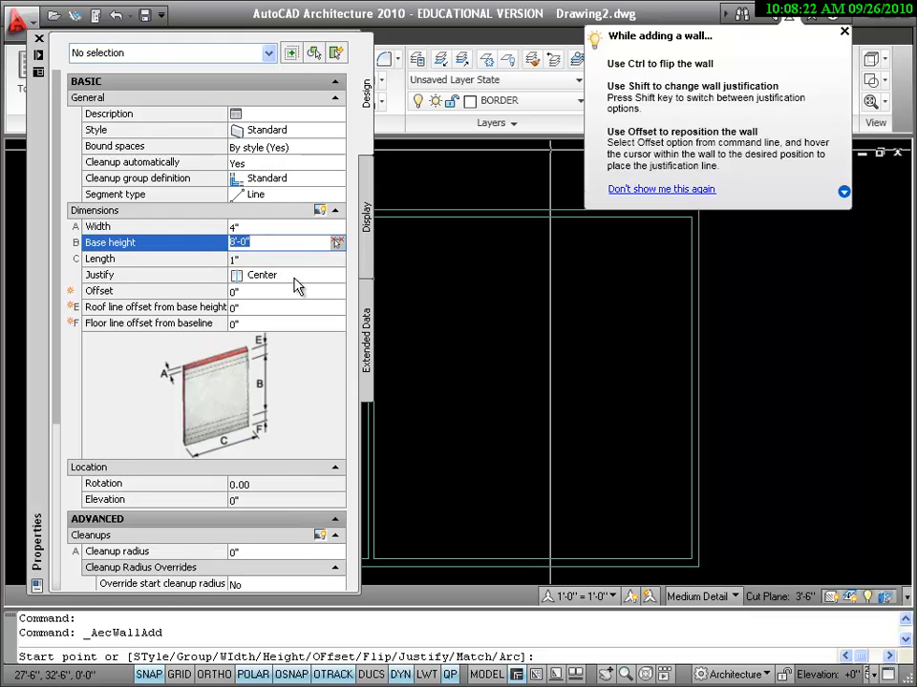
click(295, 279)
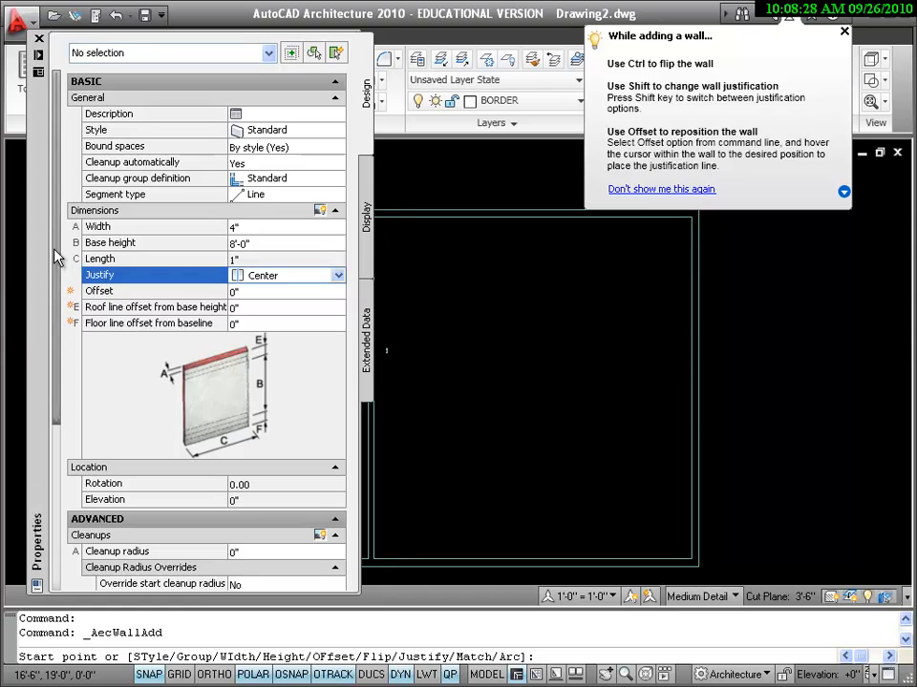
Step: Toggle the Properties palette's Auto-hide off and then back on
right_click(41, 178)
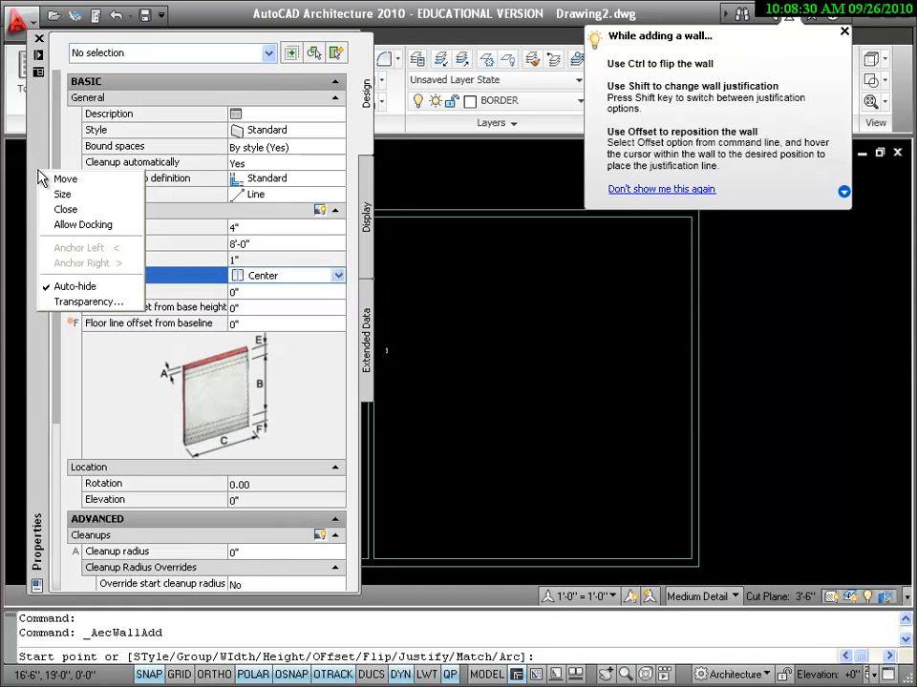
click(86, 295)
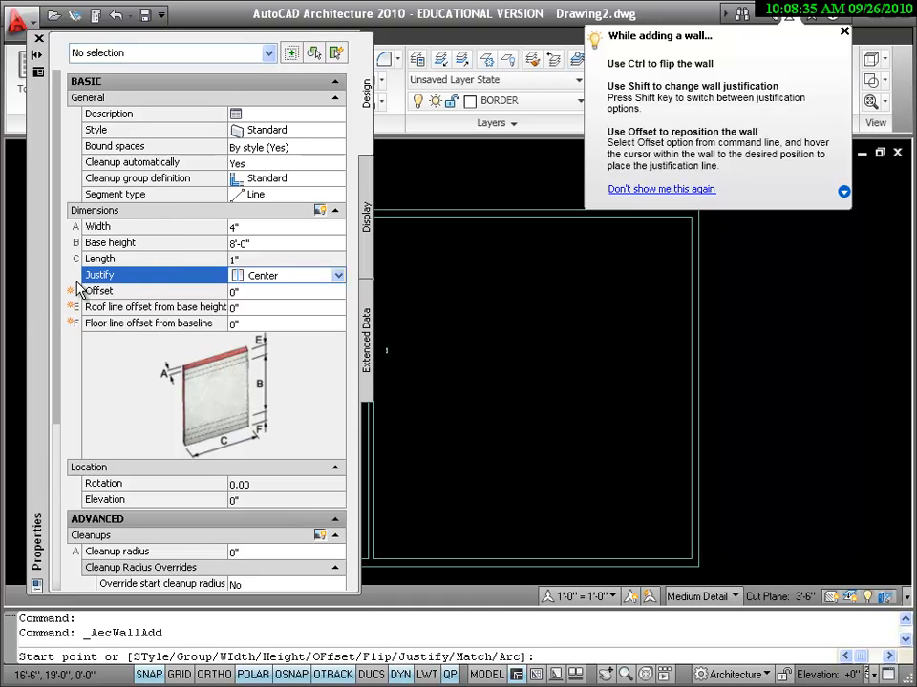
right_click(36, 254)
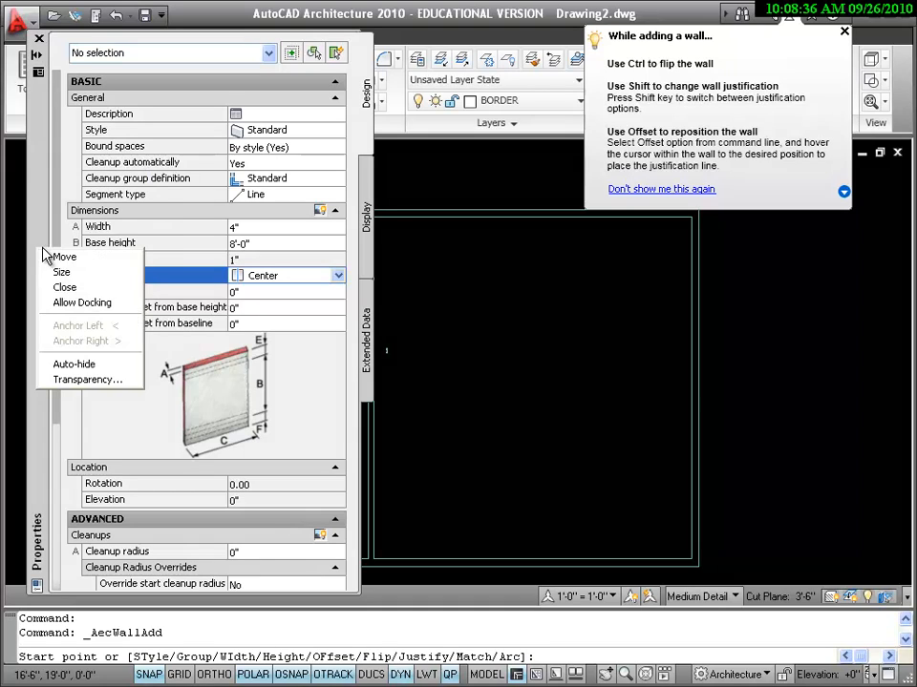
click(95, 364)
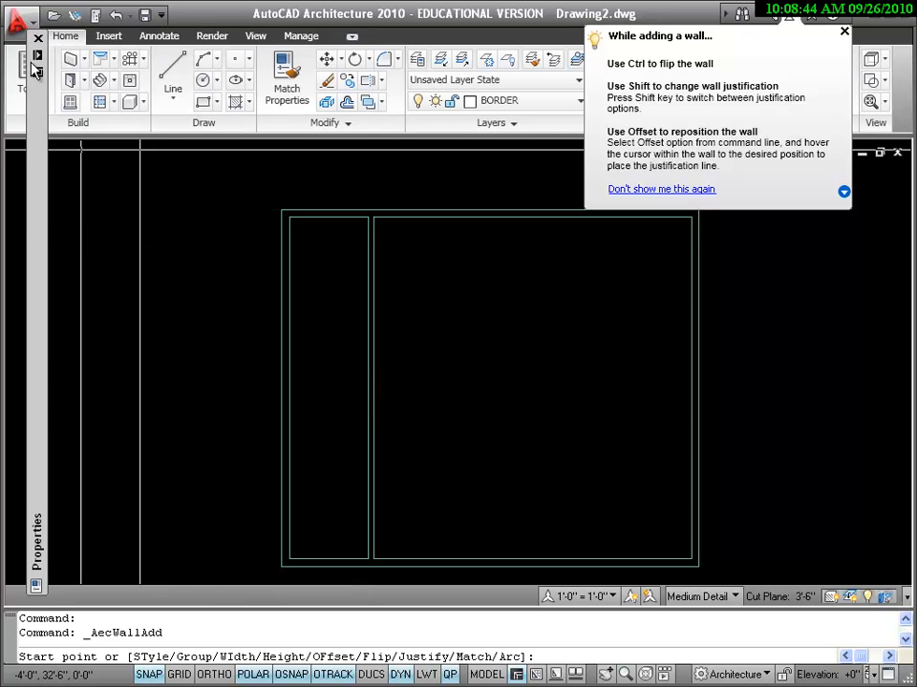
Step: Change the snap X spacing from 6" to 3" in Drafting Settings
mouse_move(36, 65)
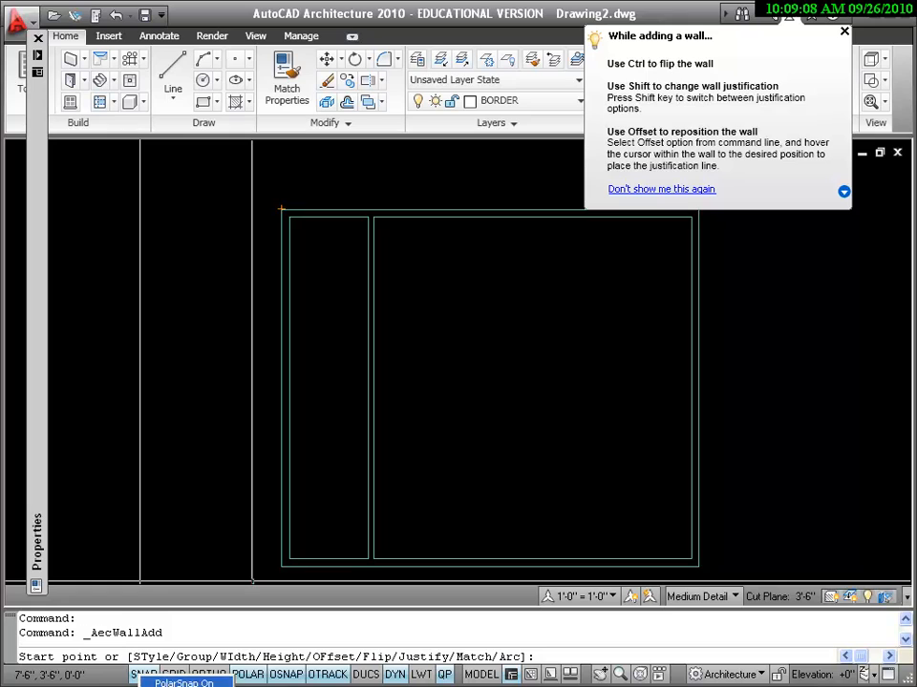
click(177, 686)
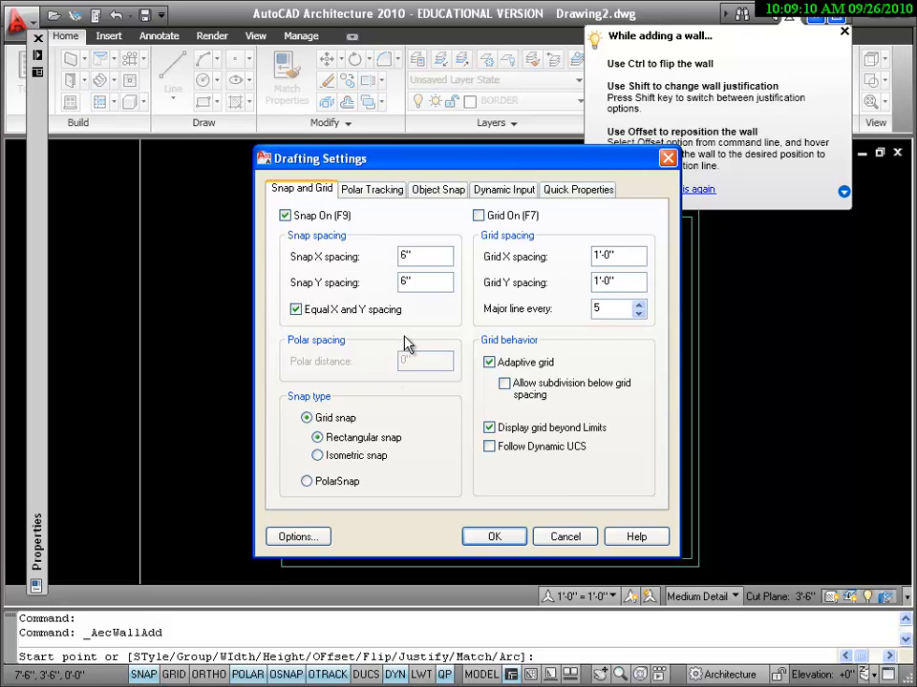
double_click(408, 255)
key(Return)
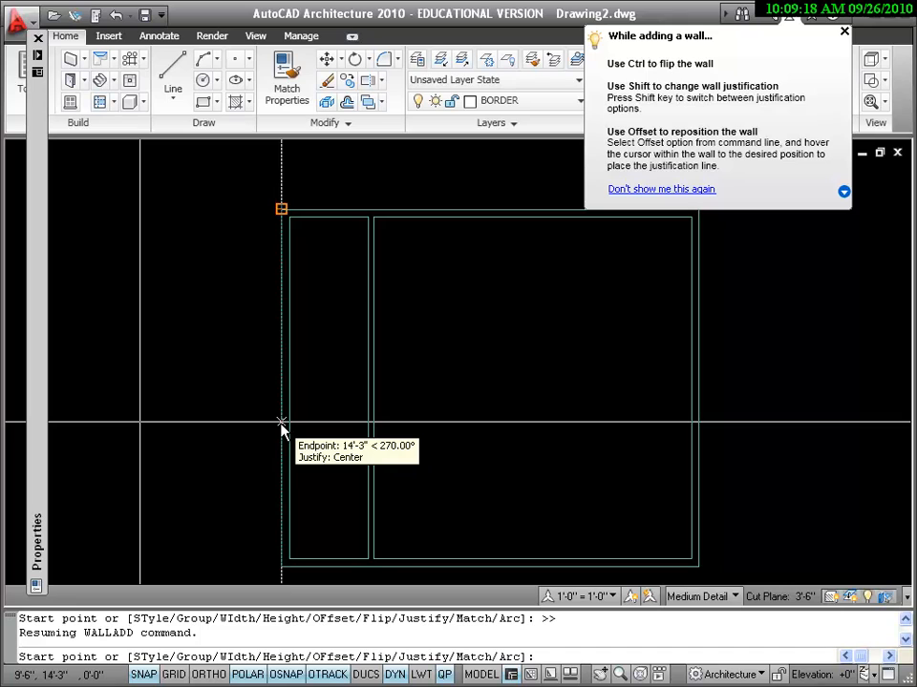
Step: Draw a 6'-0" cross wall 14'-3" down, from the left outer wall to the dividing wall
click(281, 423)
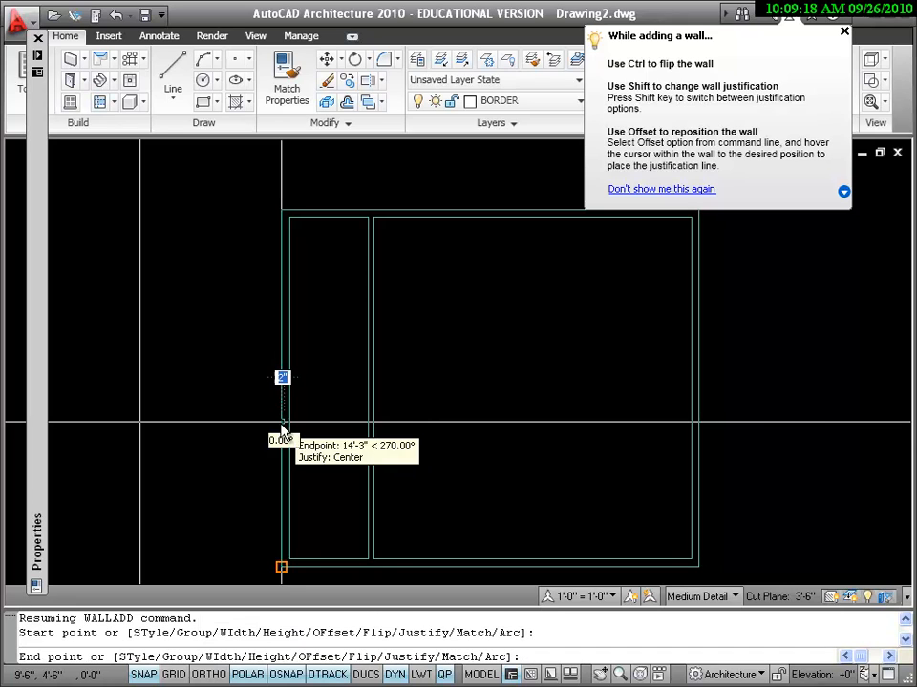
click(371, 424)
key(Return)
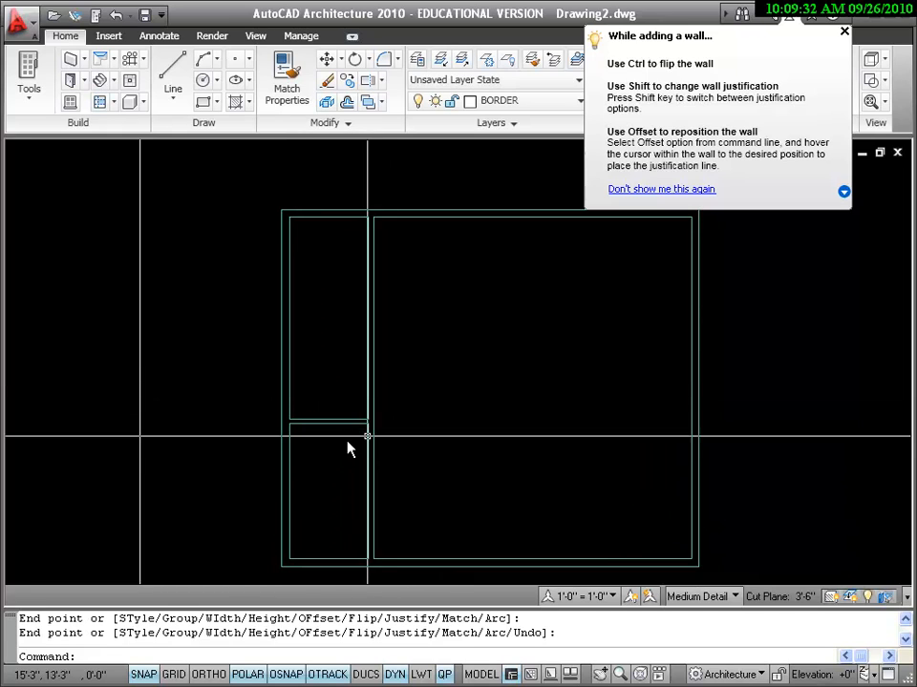
scroll(367, 448, up, 3)
scroll(351, 474, down, 2)
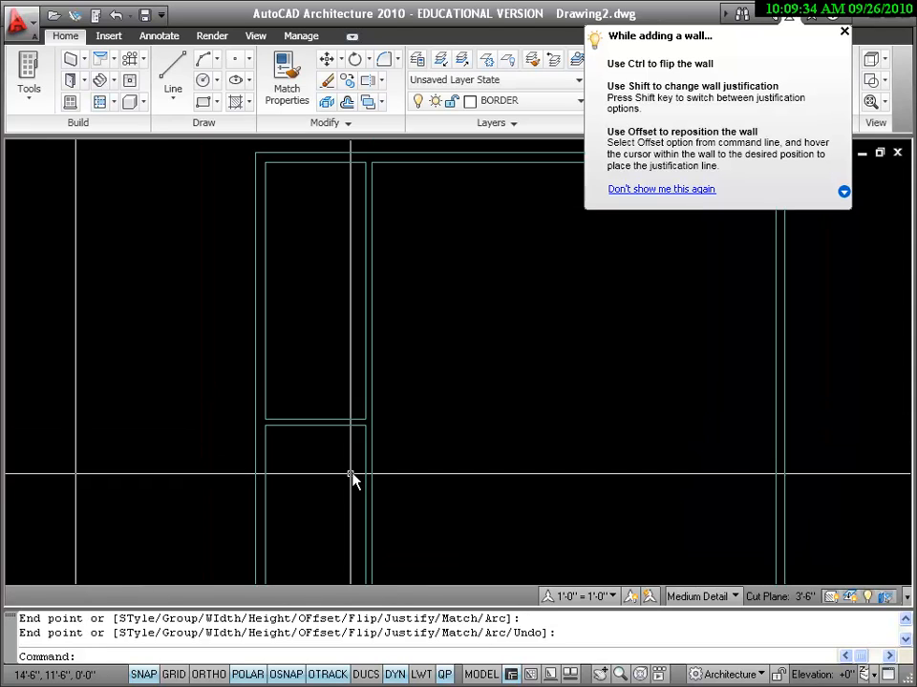
scroll(404, 487, down, 2)
middle_drag(405, 487, 392, 452)
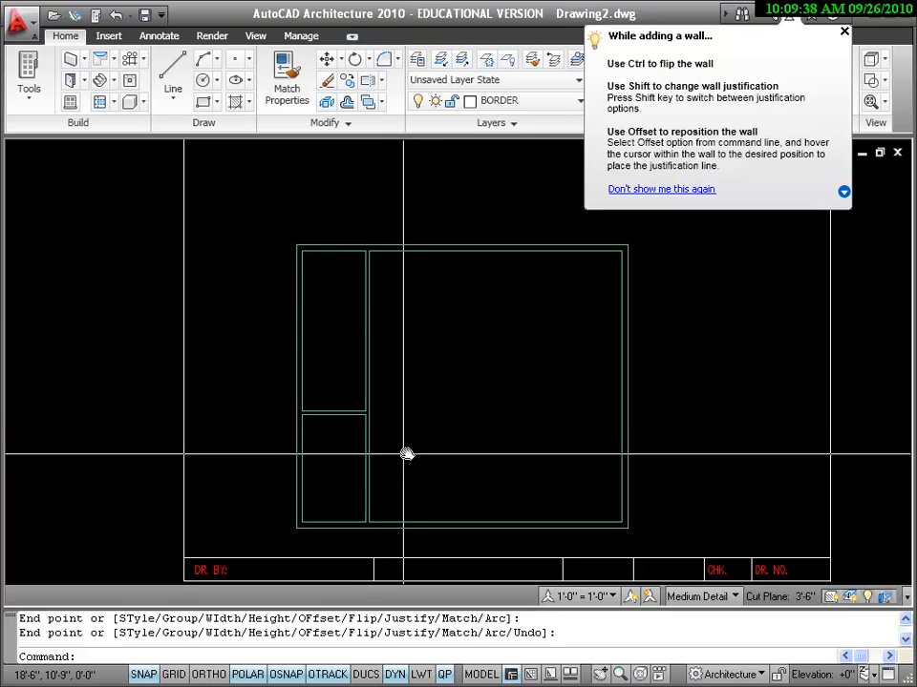
Step: Trim off the dividing wall below the new cross wall, using the cross wall as cutting edge
click(382, 83)
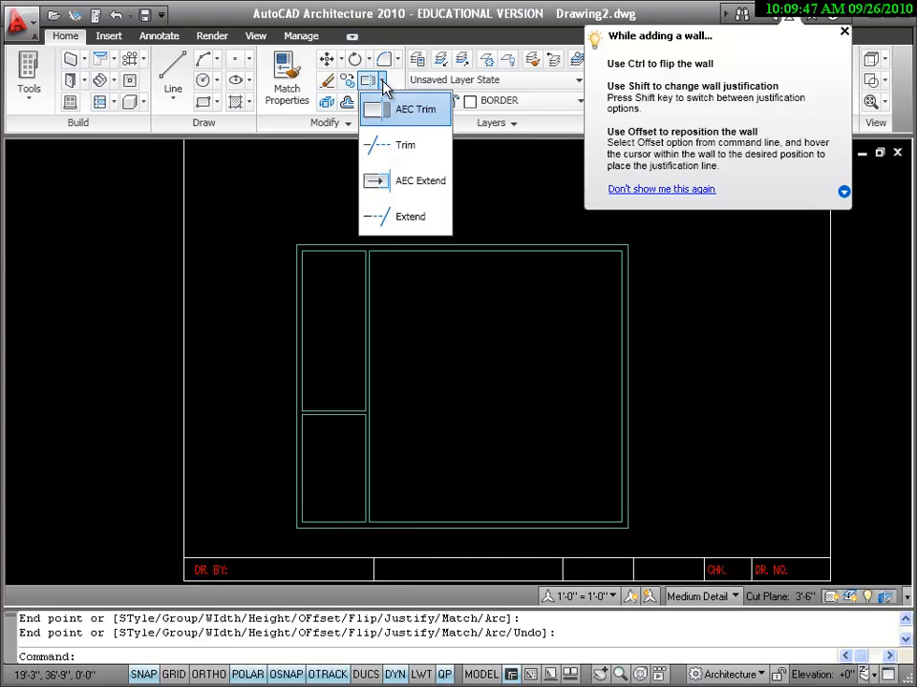
click(405, 146)
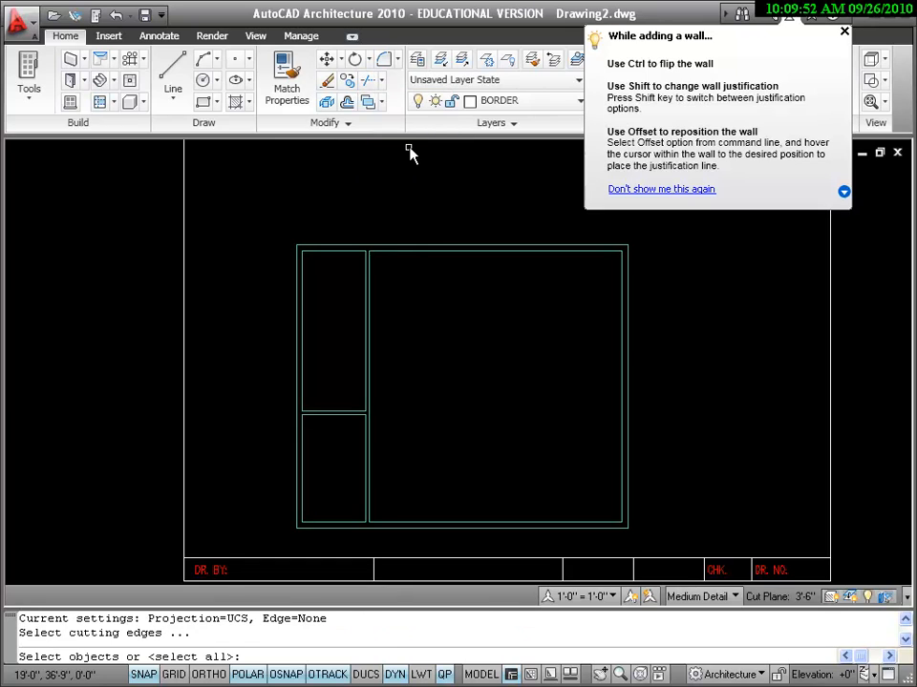
click(336, 414)
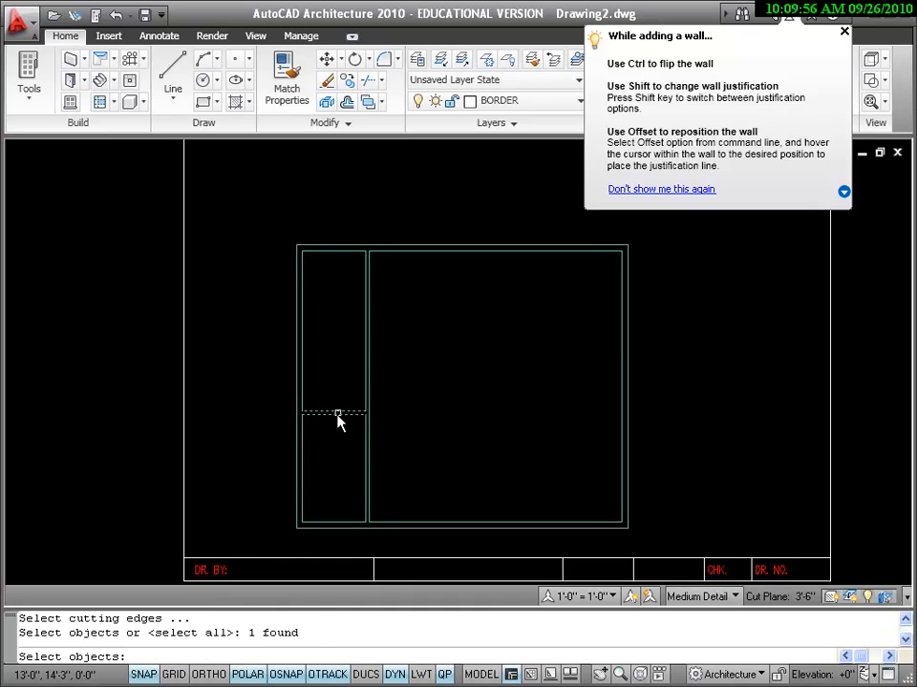
key(Return)
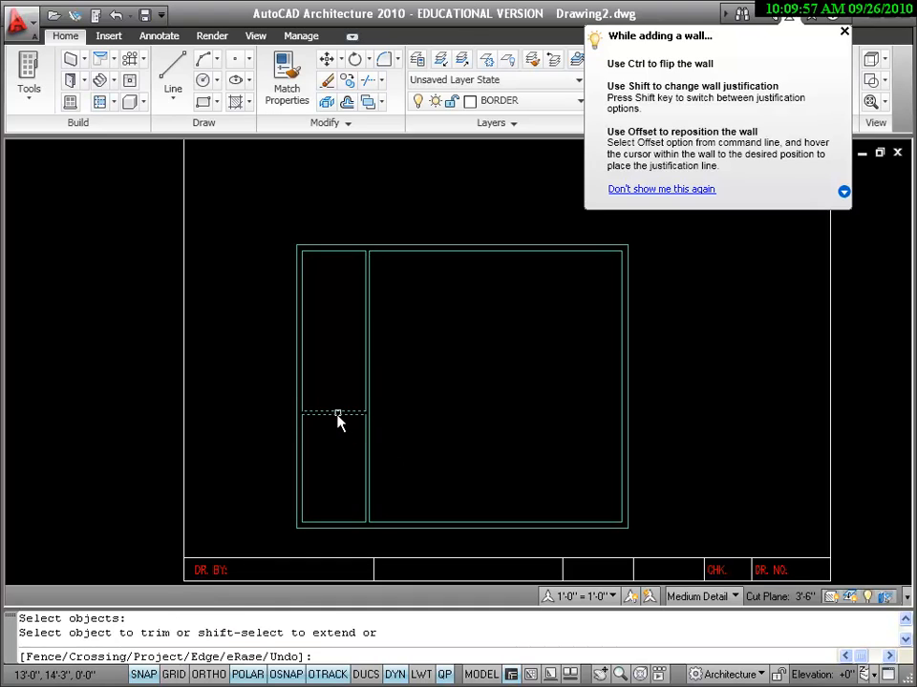
click(368, 468)
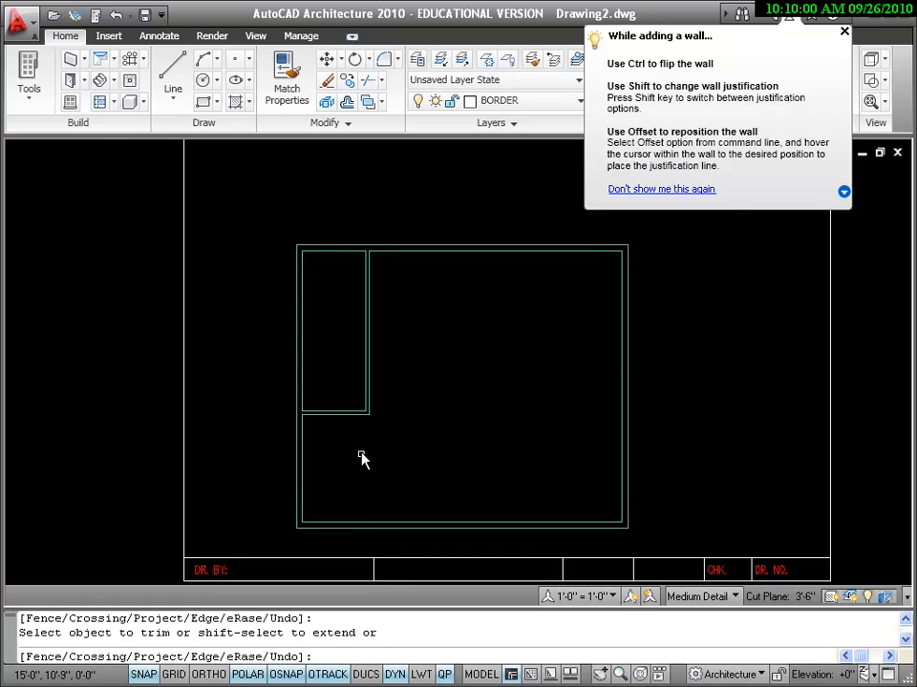
Step: Start adding a Standard 3'-0" x 5'-0" window
scroll(360, 458, up, 3)
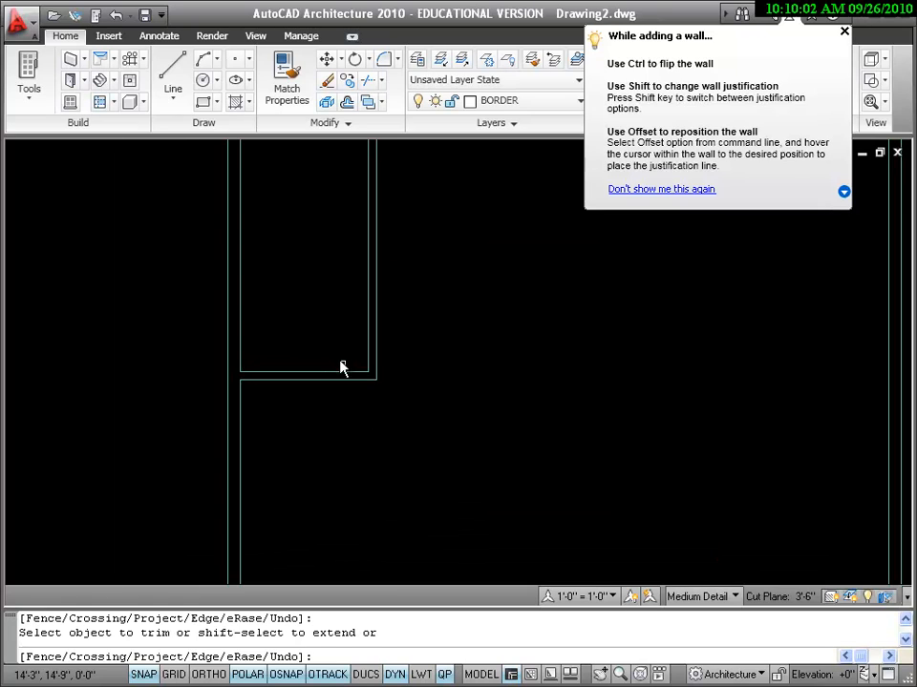
scroll(389, 462, down, 2)
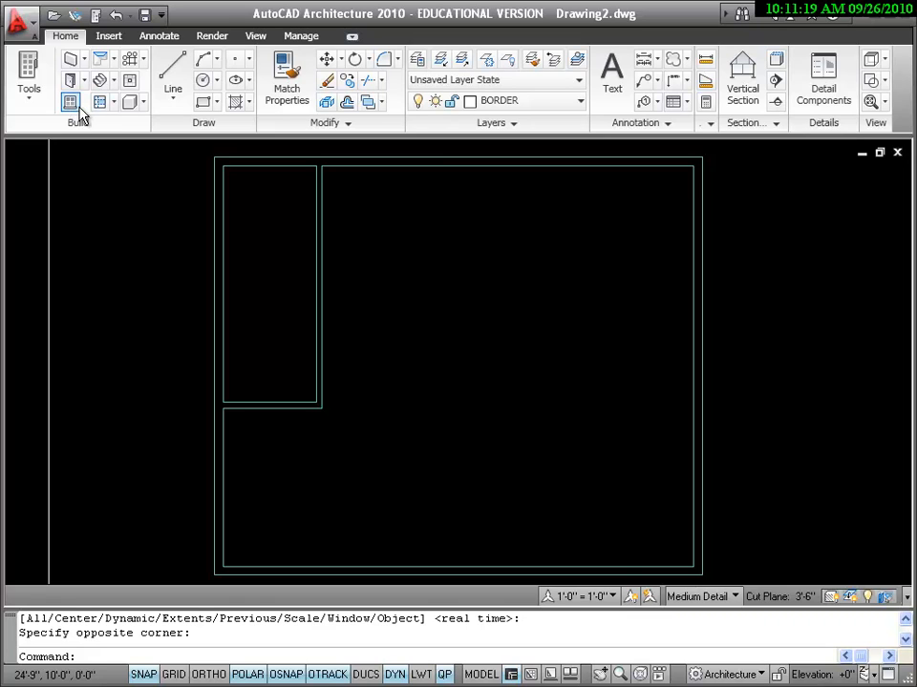
click(71, 105)
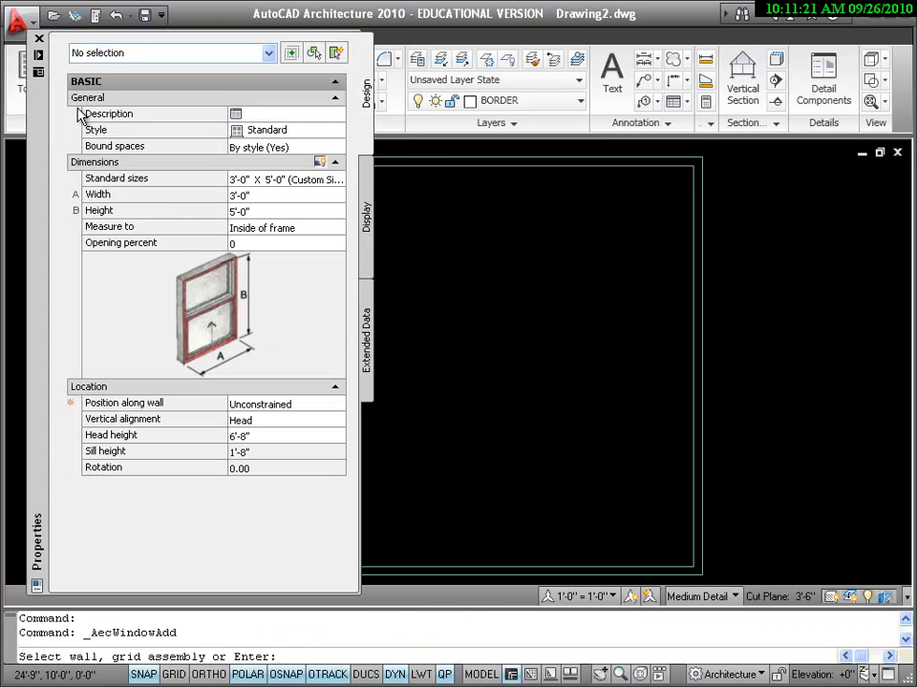
Step: Review the window's 3'-0" width and 5'-0" height, then collapse the Properties palette
click(275, 195)
click(270, 210)
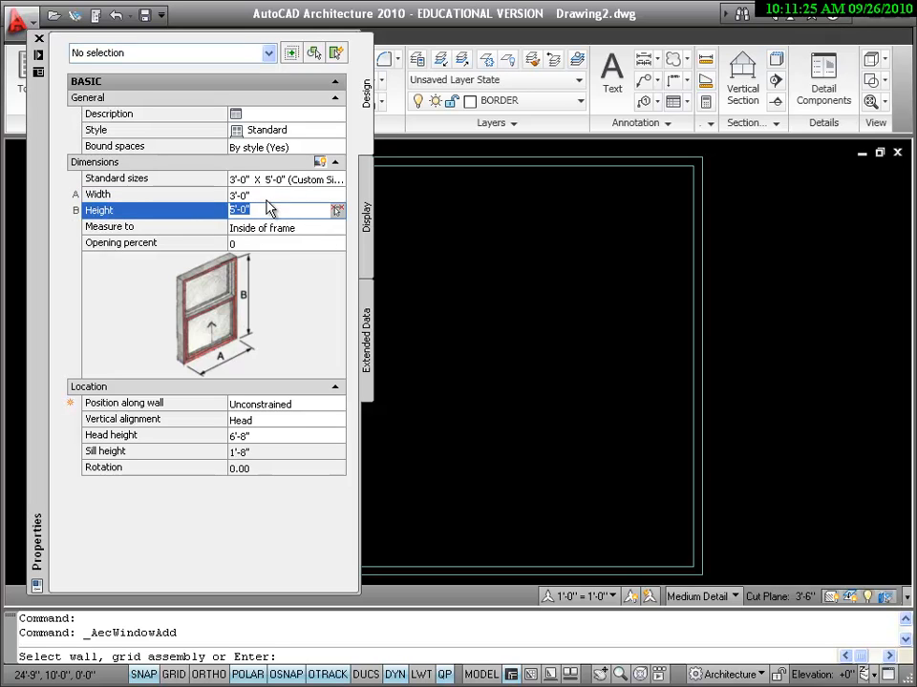
click(268, 198)
click(266, 212)
click(259, 199)
click(261, 209)
click(260, 198)
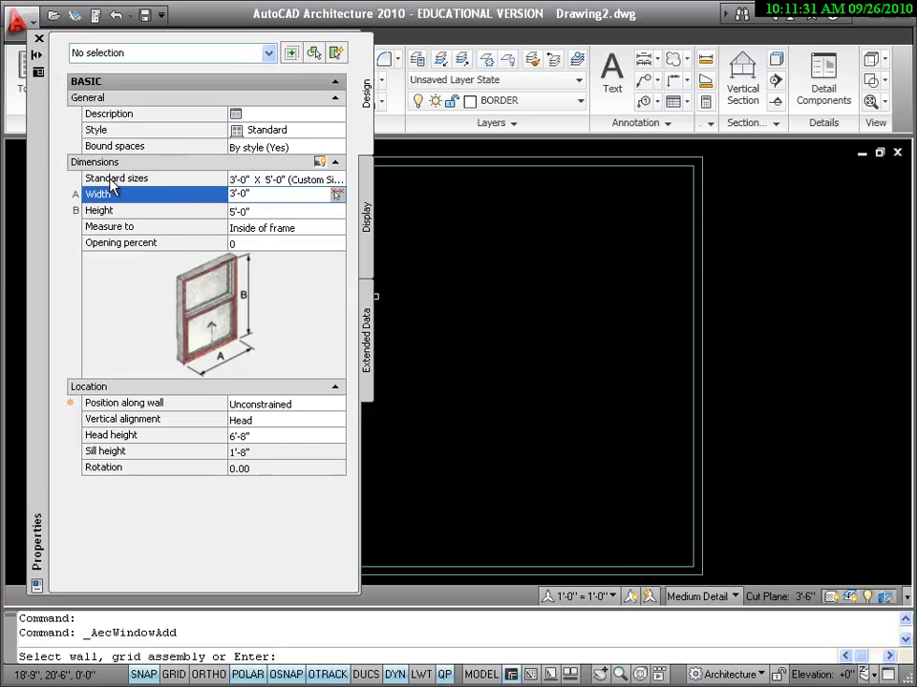
click(39, 56)
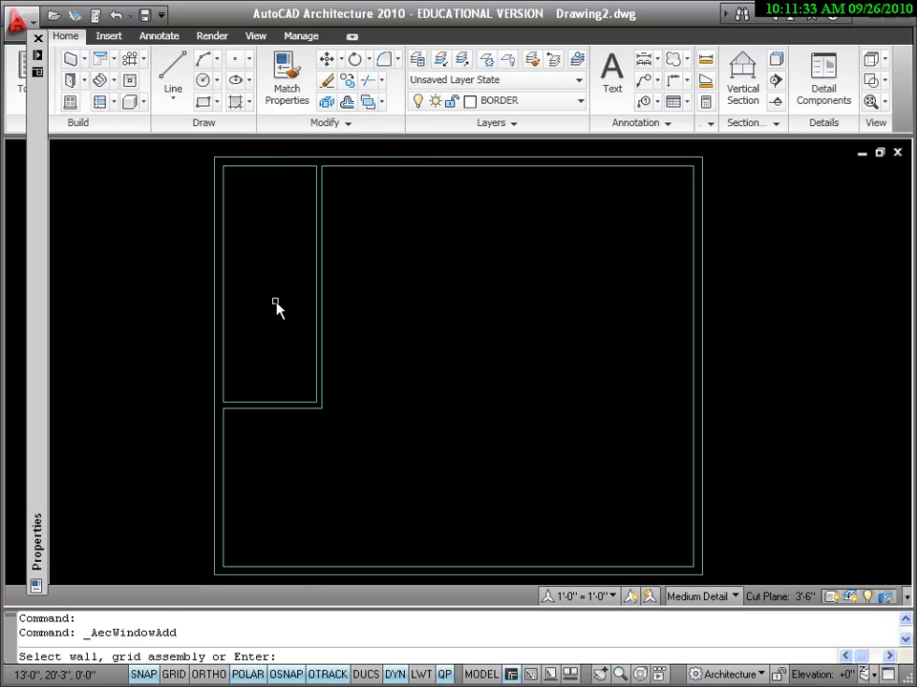
Step: Place a window in the top wall, then cancel the command and undo it
click(607, 160)
click(605, 158)
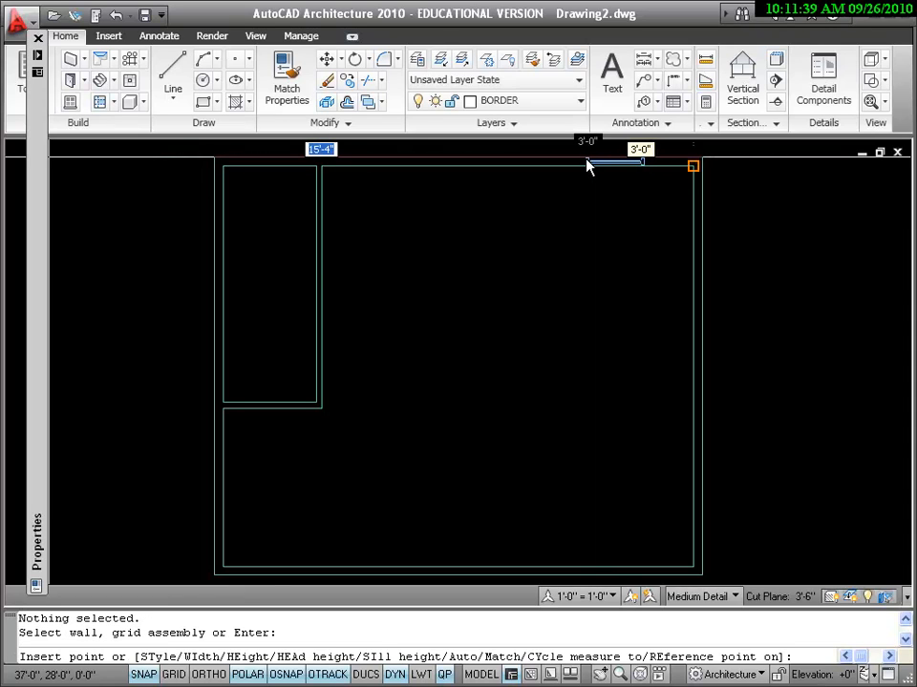
click(501, 154)
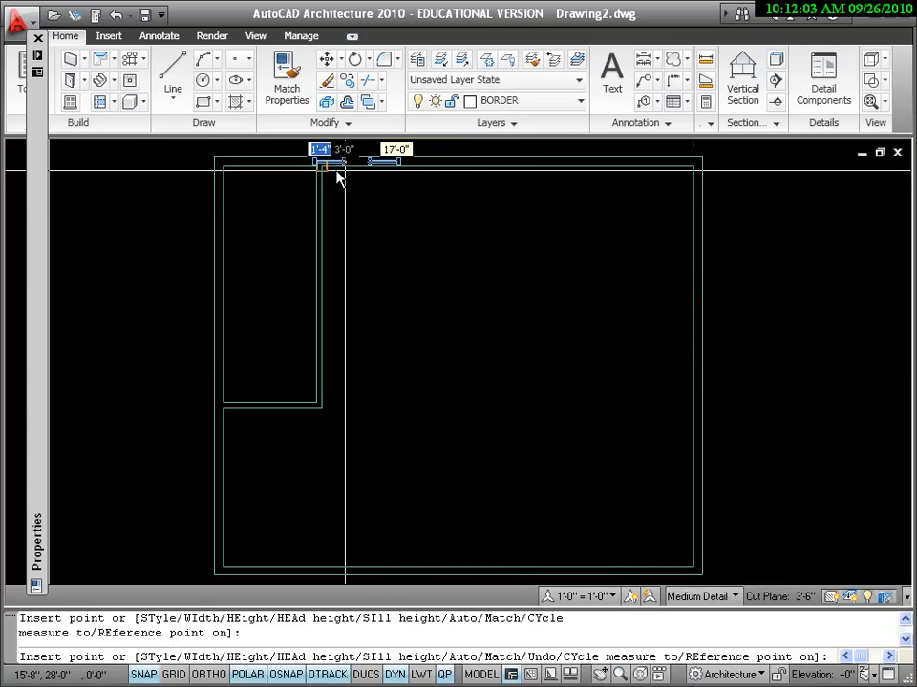
right_click(418, 212)
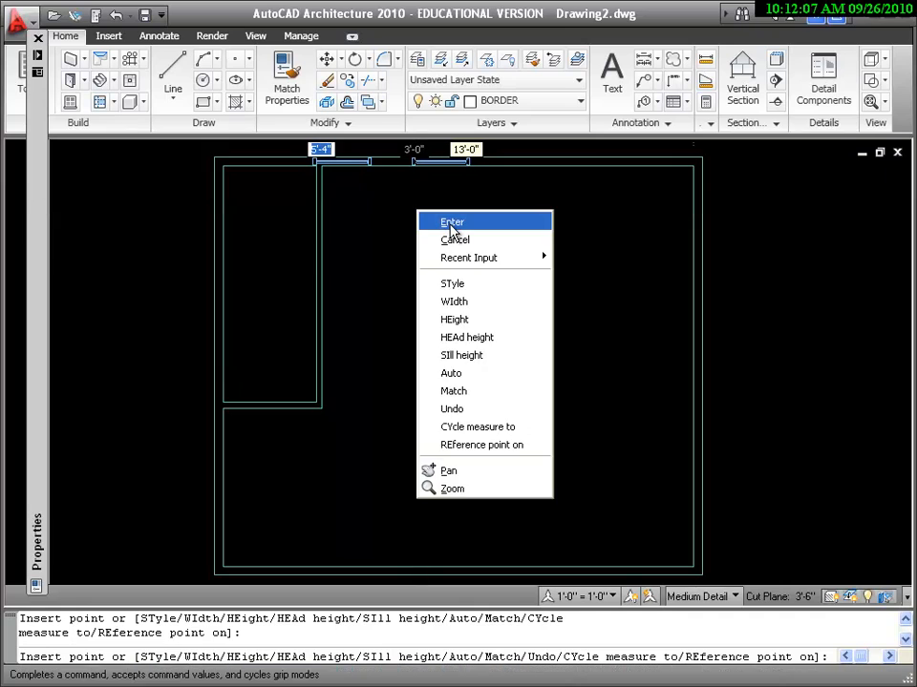
click(450, 239)
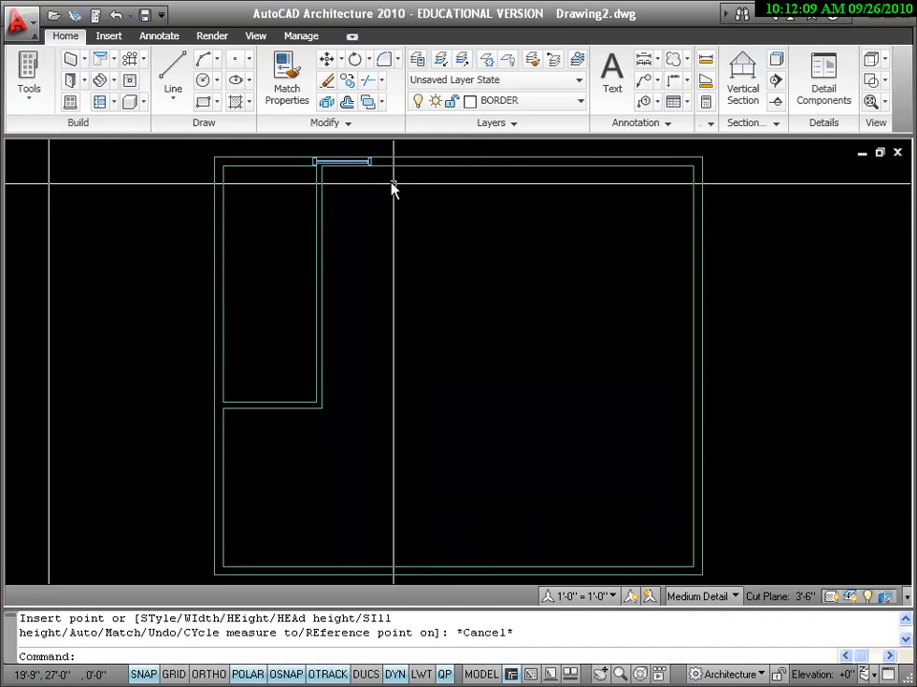
click(116, 17)
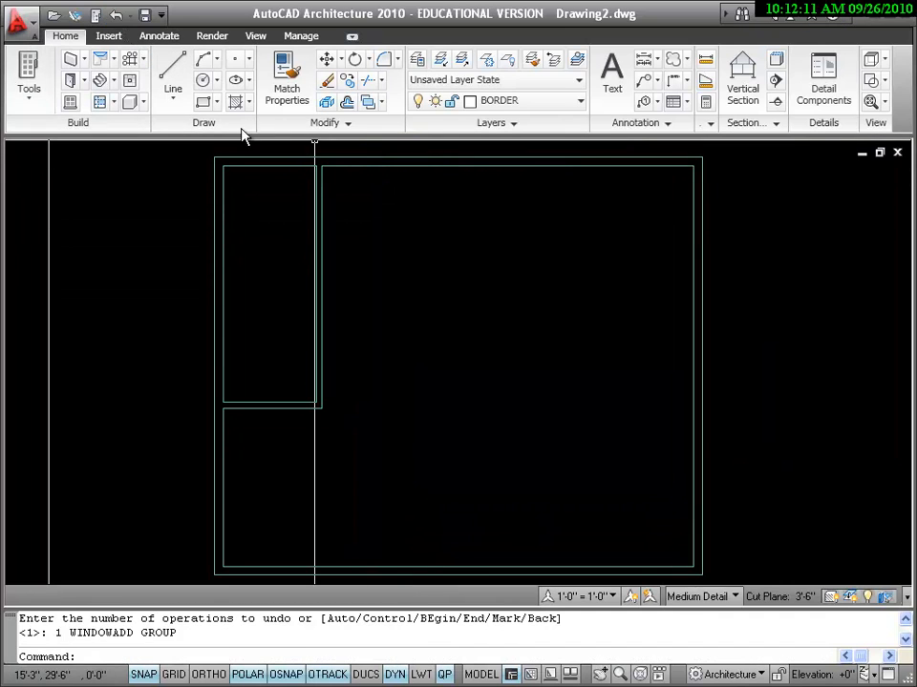
Step: Place two 3'-0" x 5'-0" windows along the garage's top wall
click(289, 674)
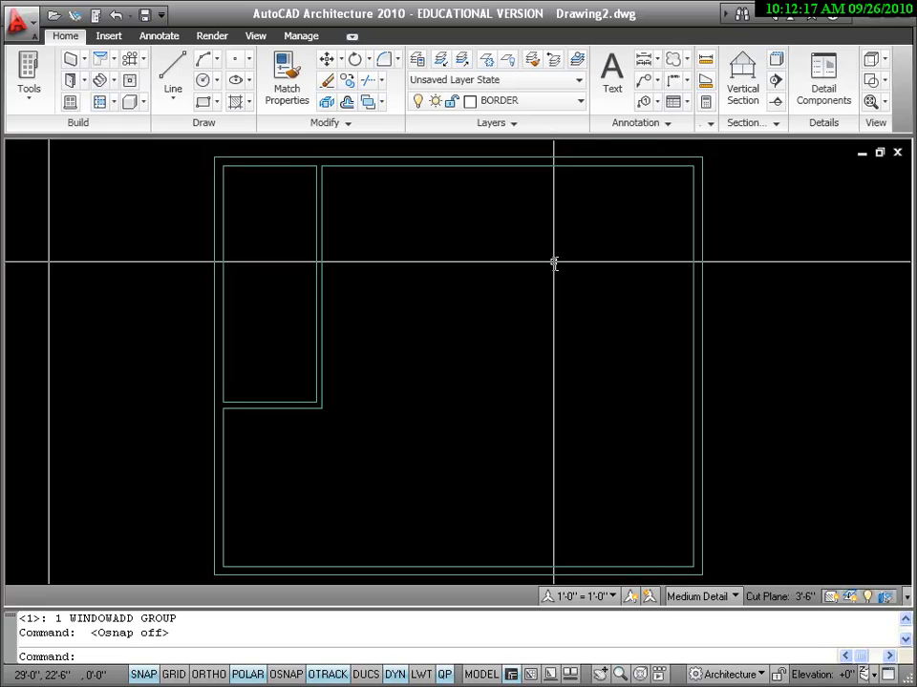
click(286, 674)
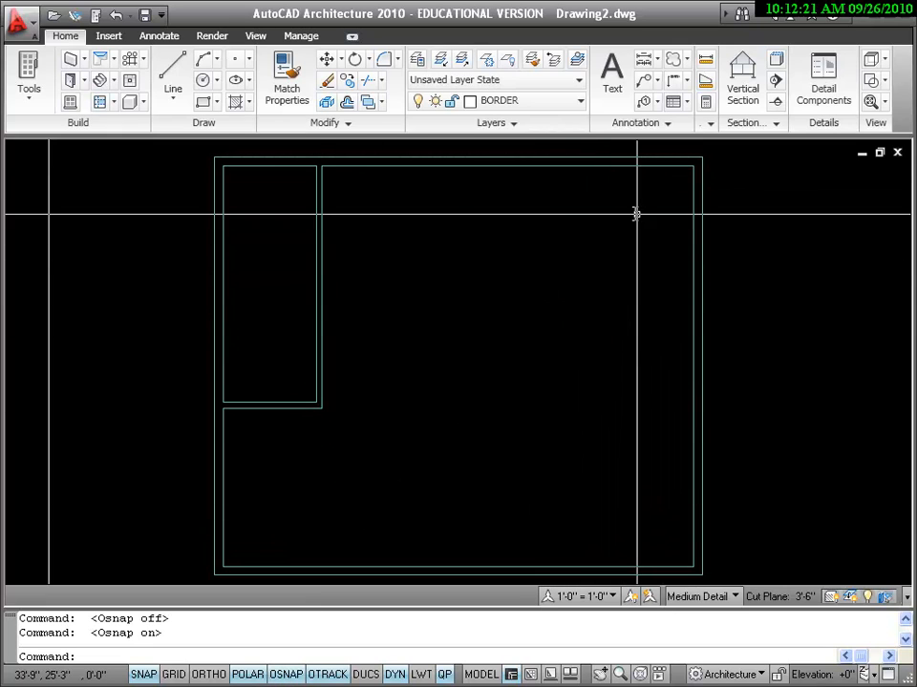
click(72, 102)
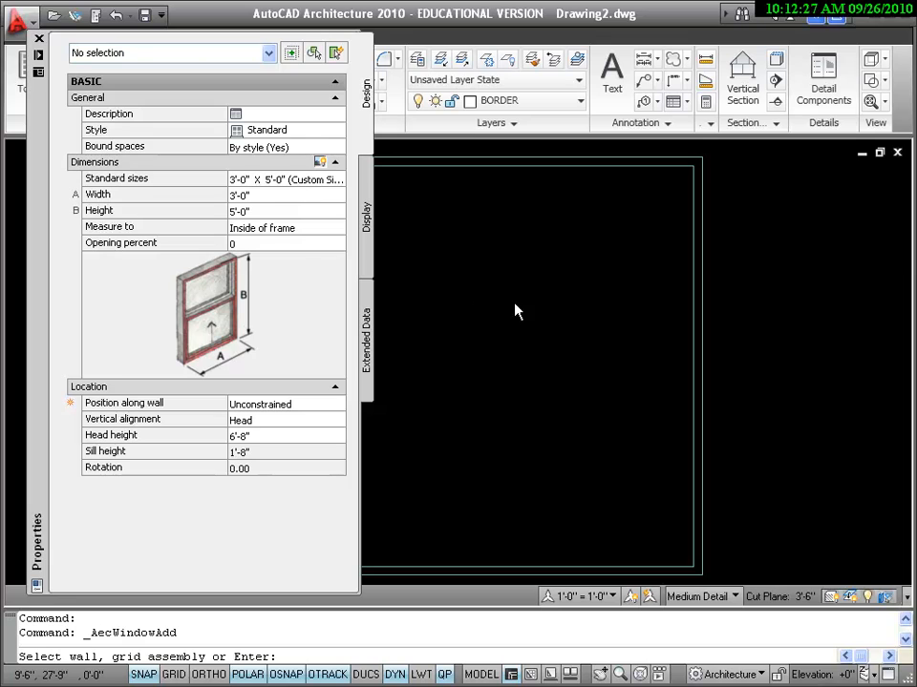
click(673, 166)
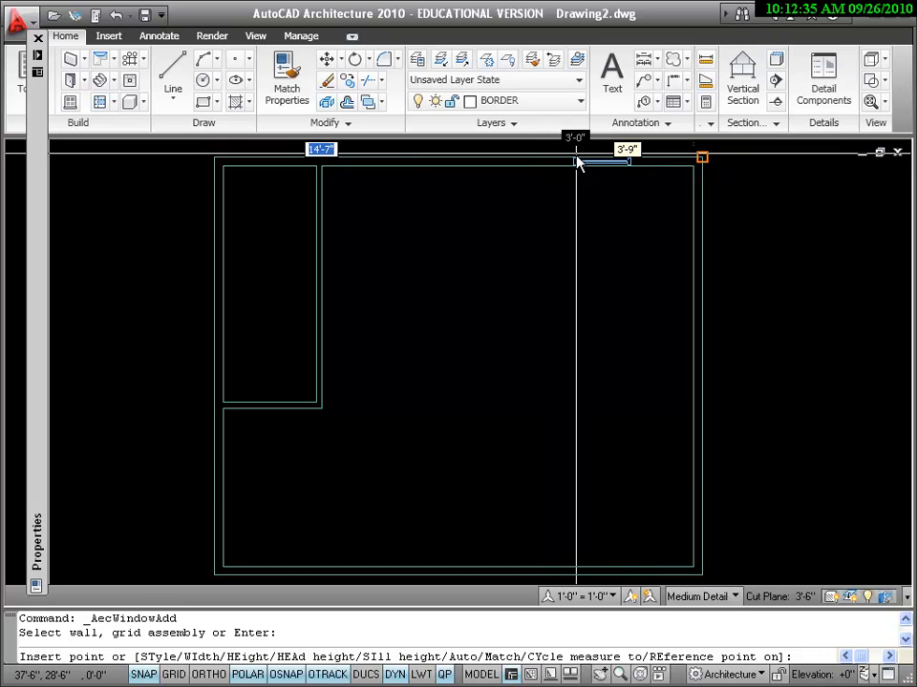
key(F3)
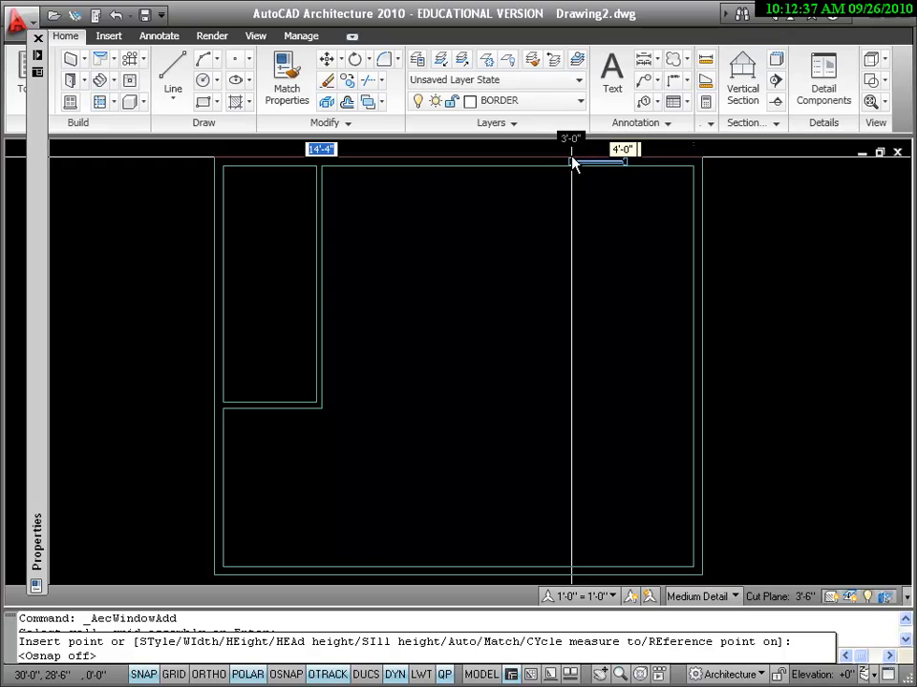
click(502, 161)
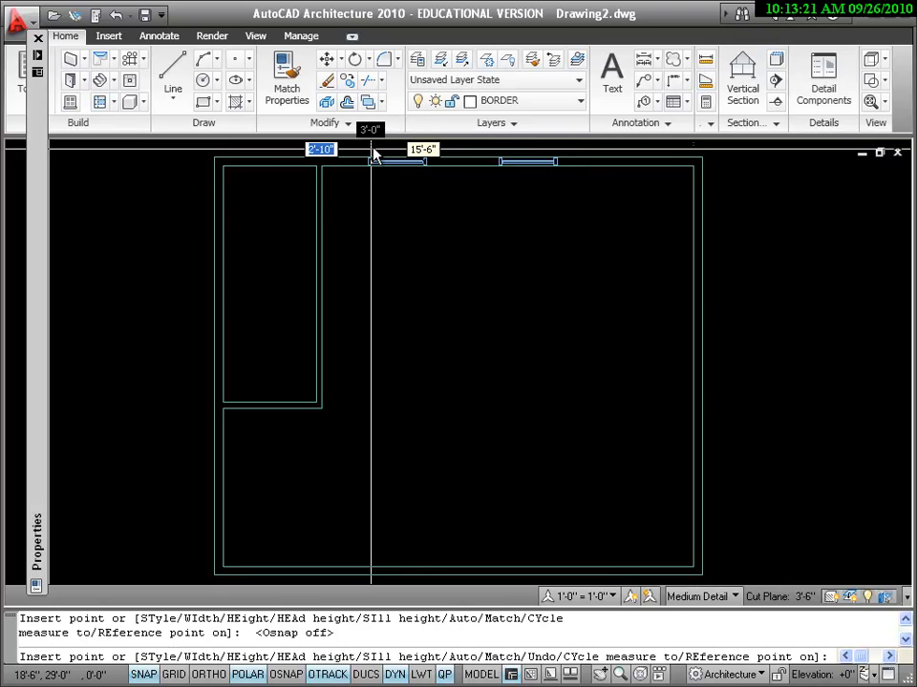
click(374, 153)
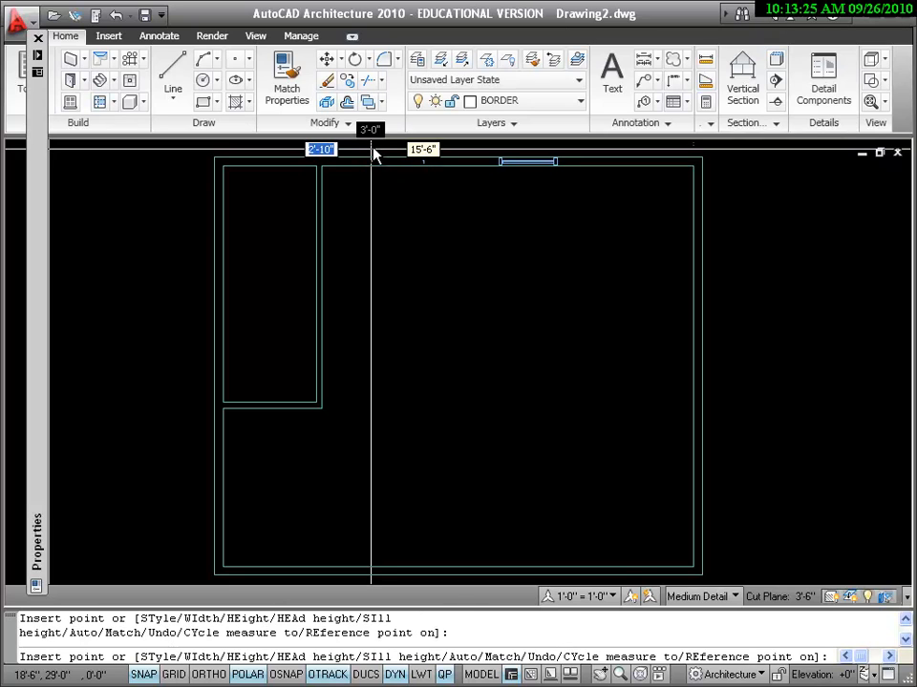
key(Return)
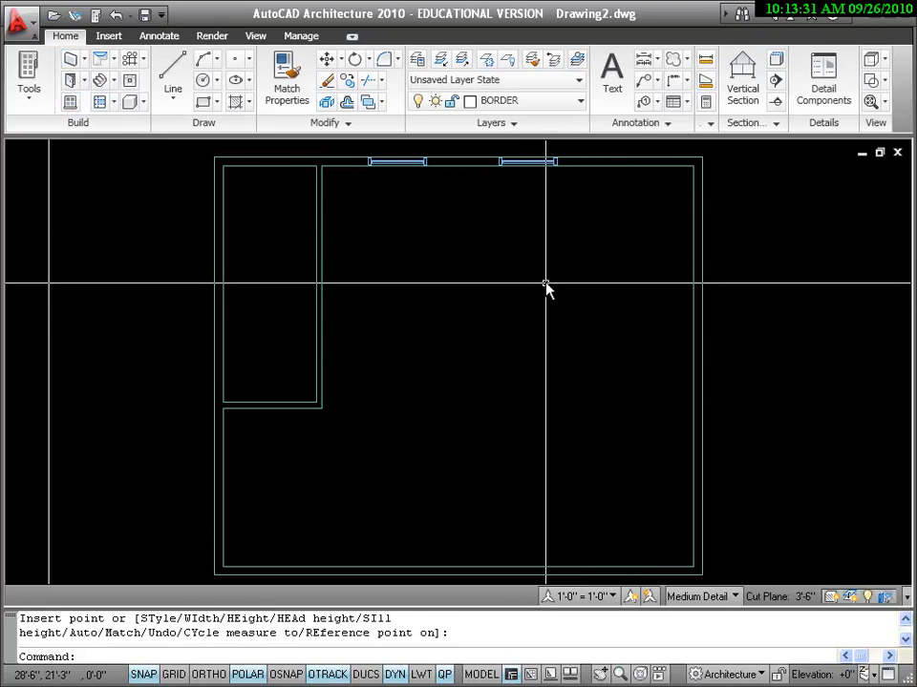
key(Return)
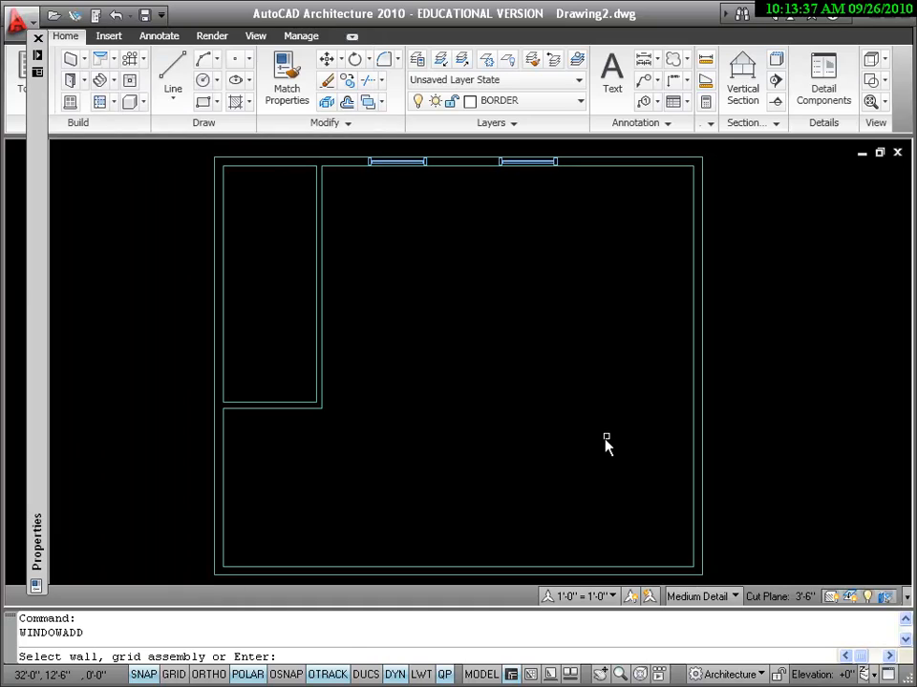
Step: Insert two windows in the bottom wall, aligned below the two top-wall windows
key(F3)
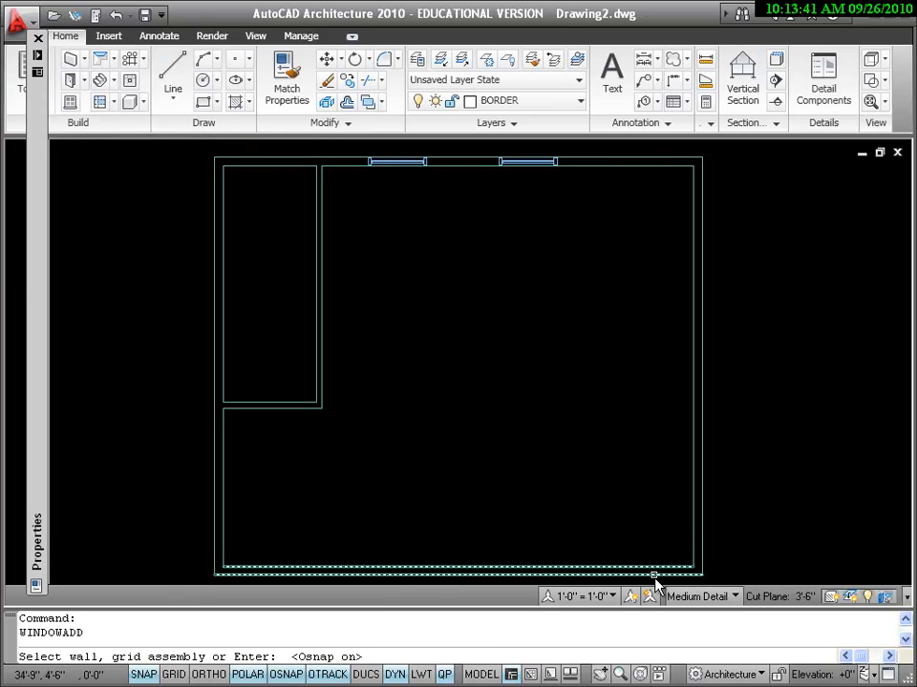
click(655, 583)
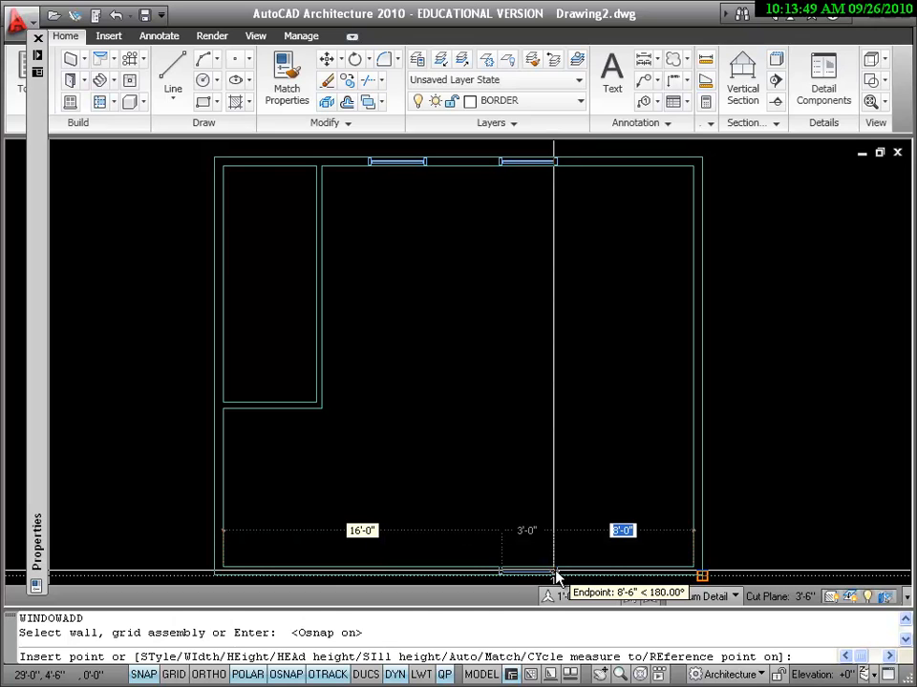
click(556, 574)
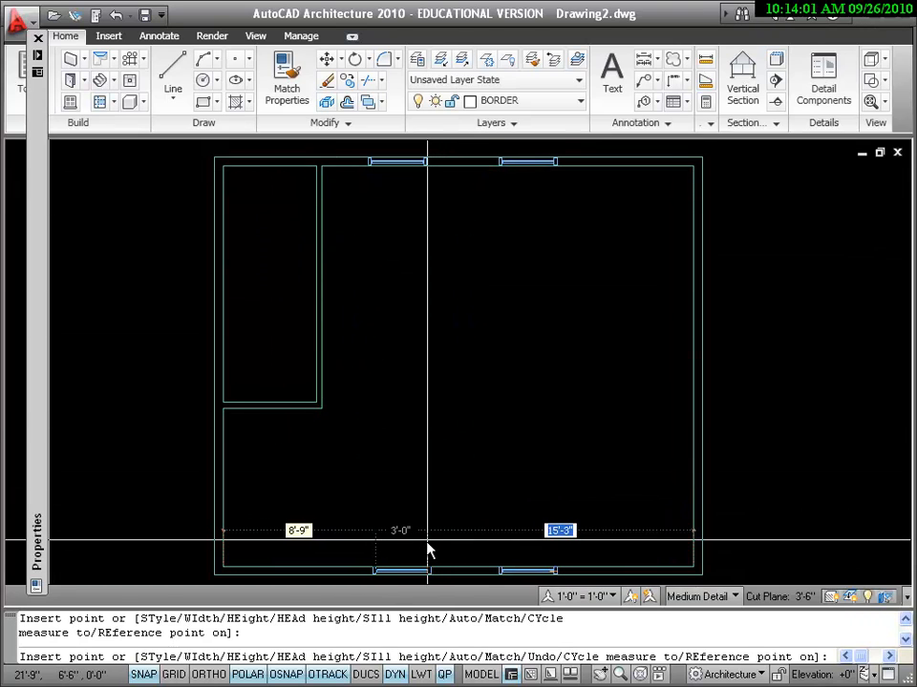
click(425, 551)
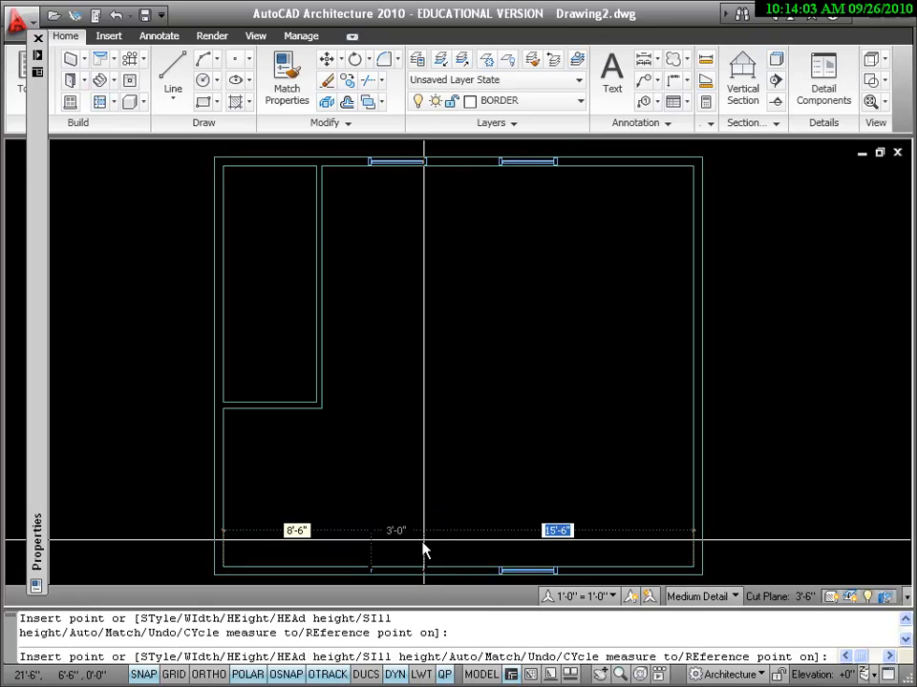
key(Return)
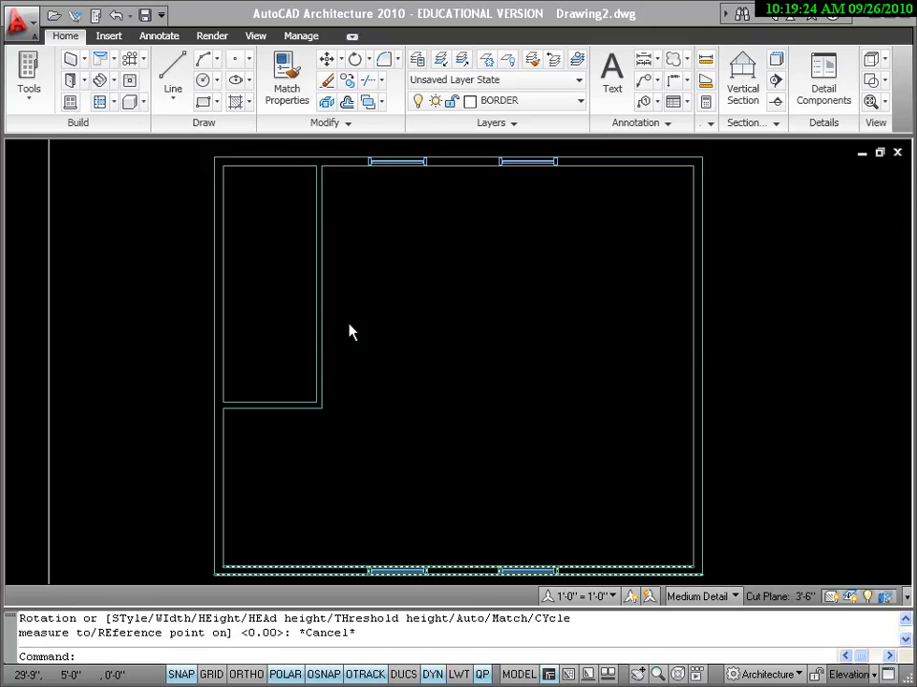
Step: Start a new door with width 3'-0" and height 7'-0"
click(72, 83)
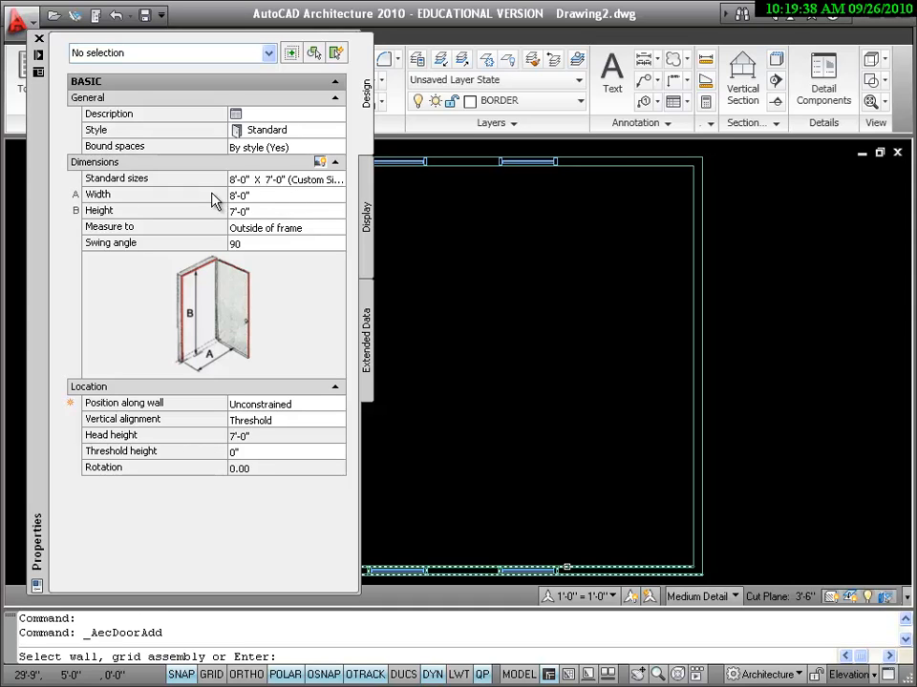
click(271, 195)
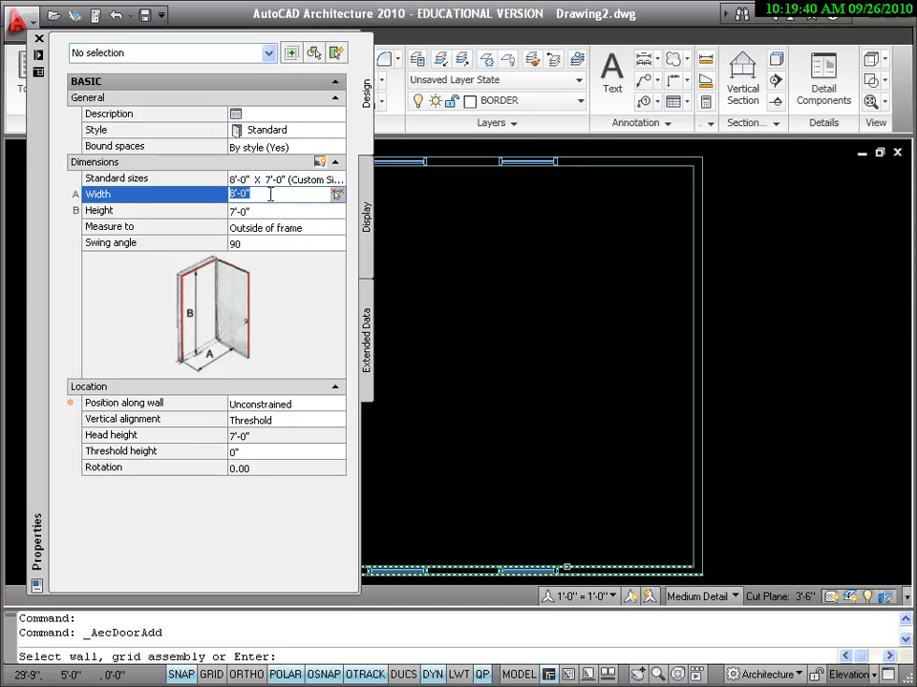
text(3)
click(303, 211)
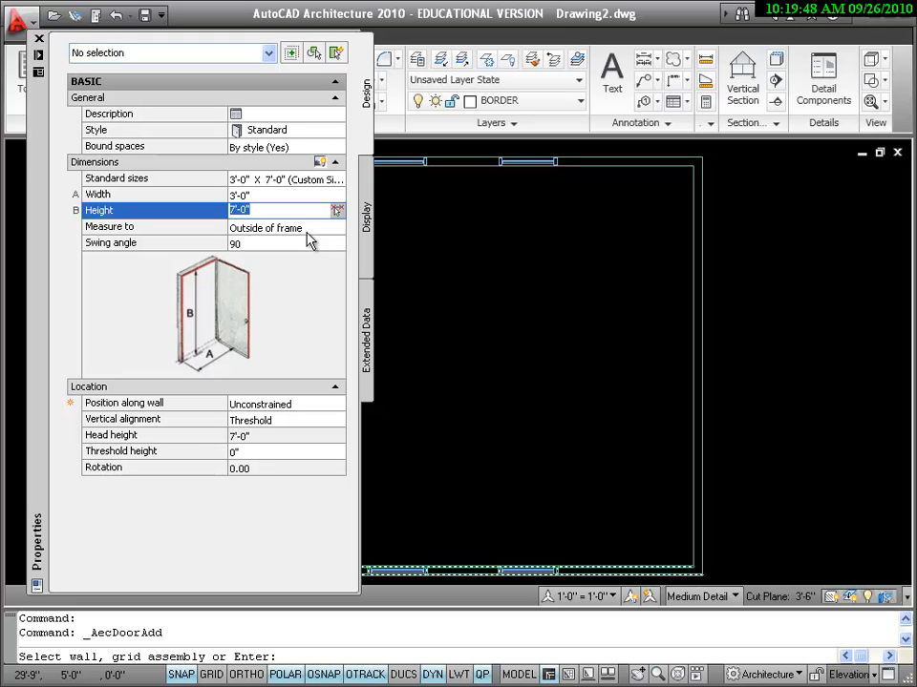
click(301, 232)
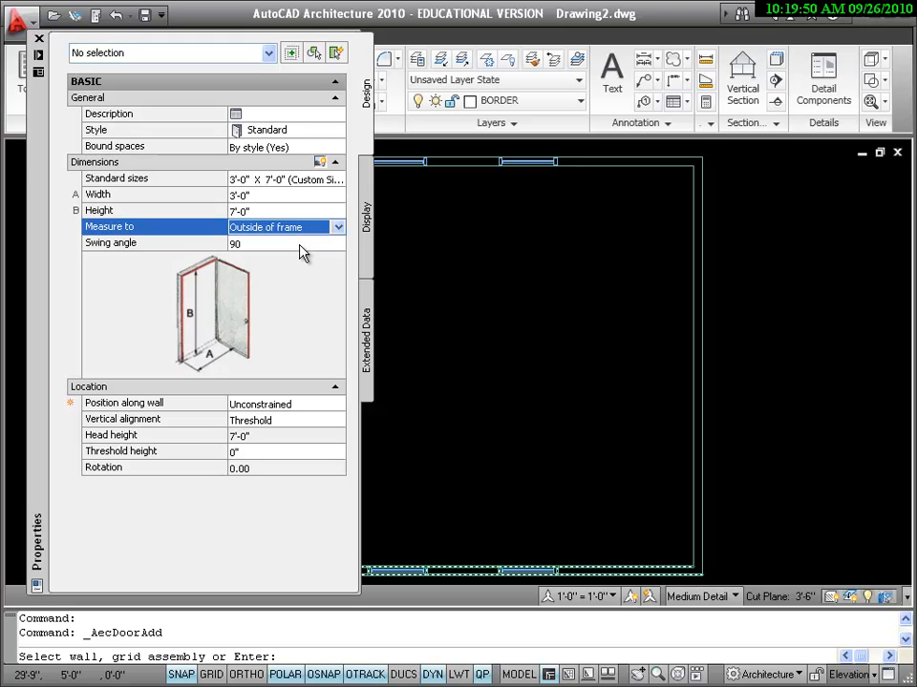
click(299, 244)
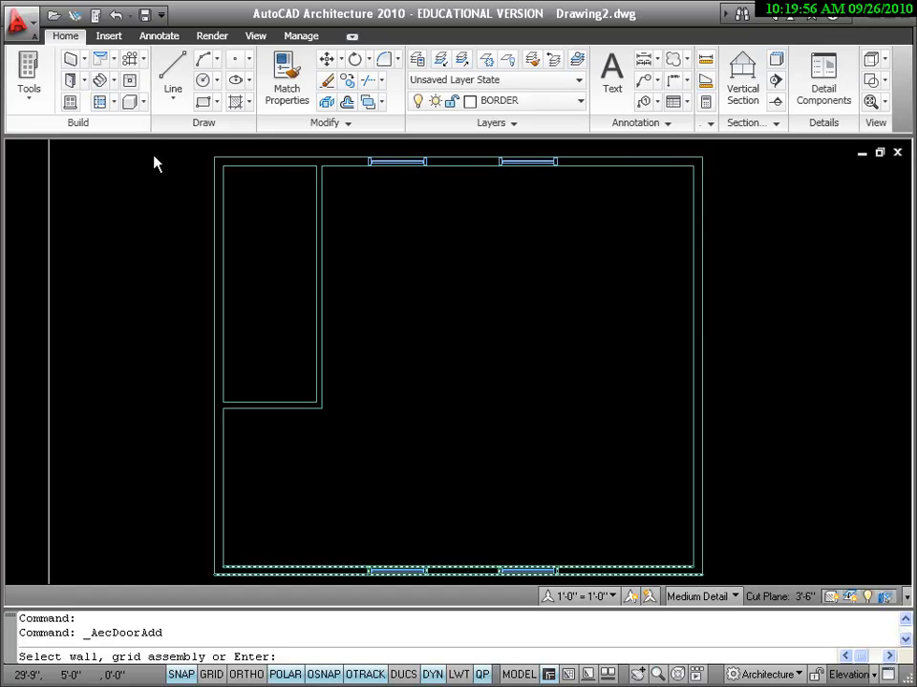
Step: Insert the 3'-0" door near the lower end of the interior dividing wall and select it
click(316, 269)
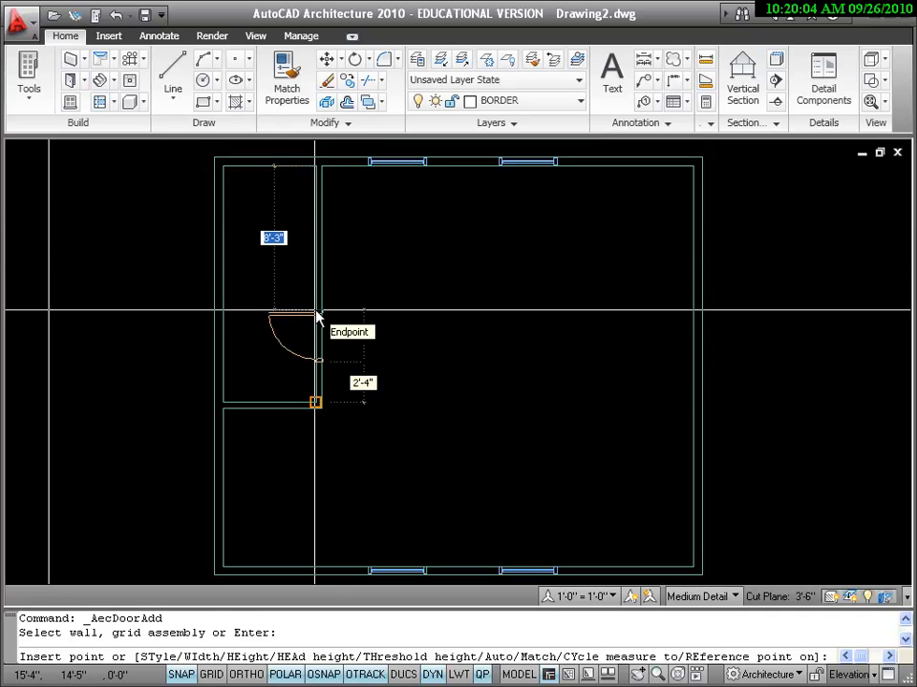
key(F3)
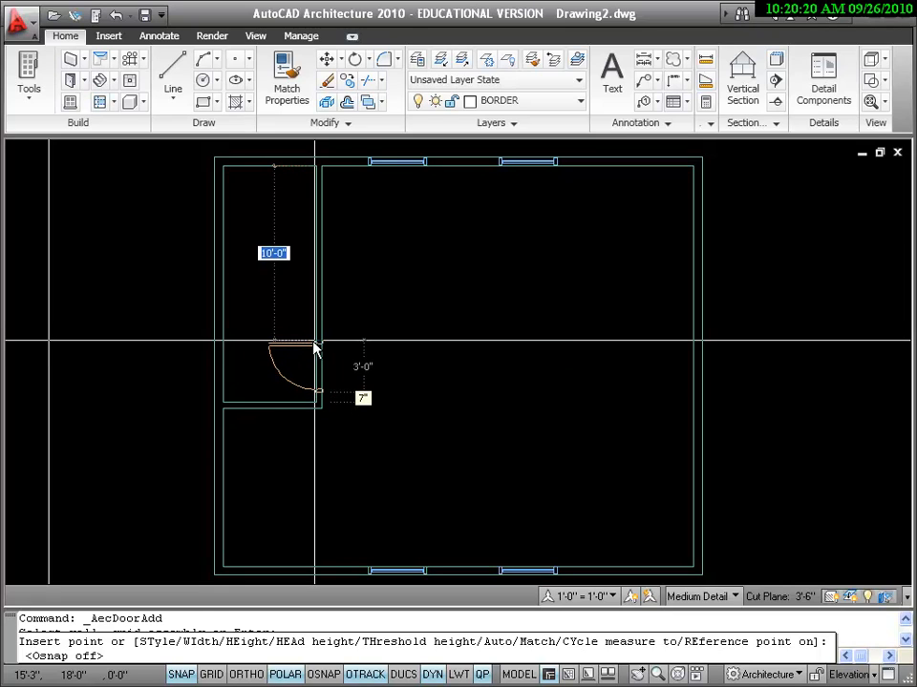
click(315, 348)
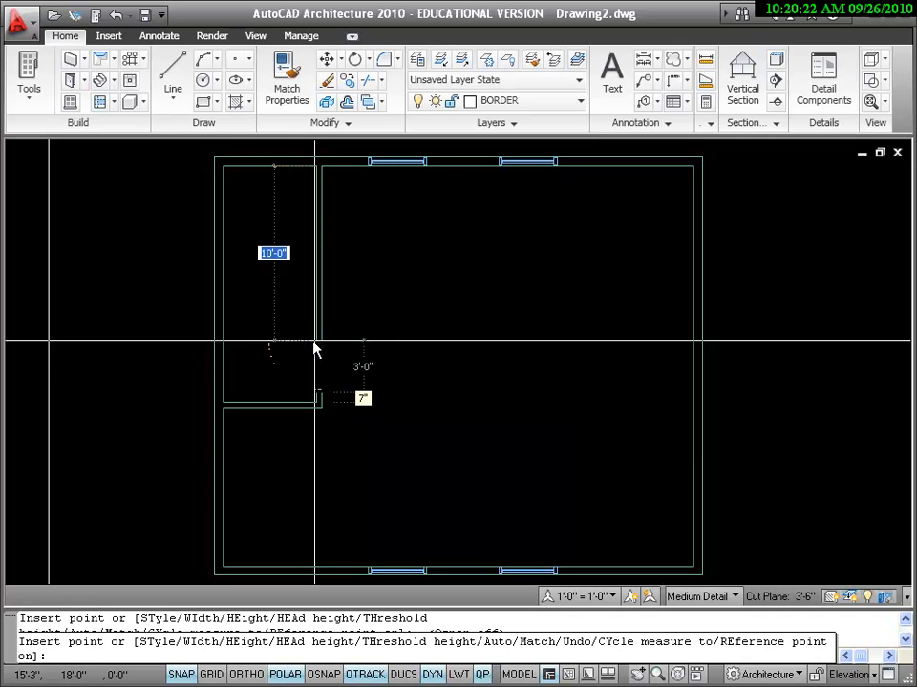
key(Return)
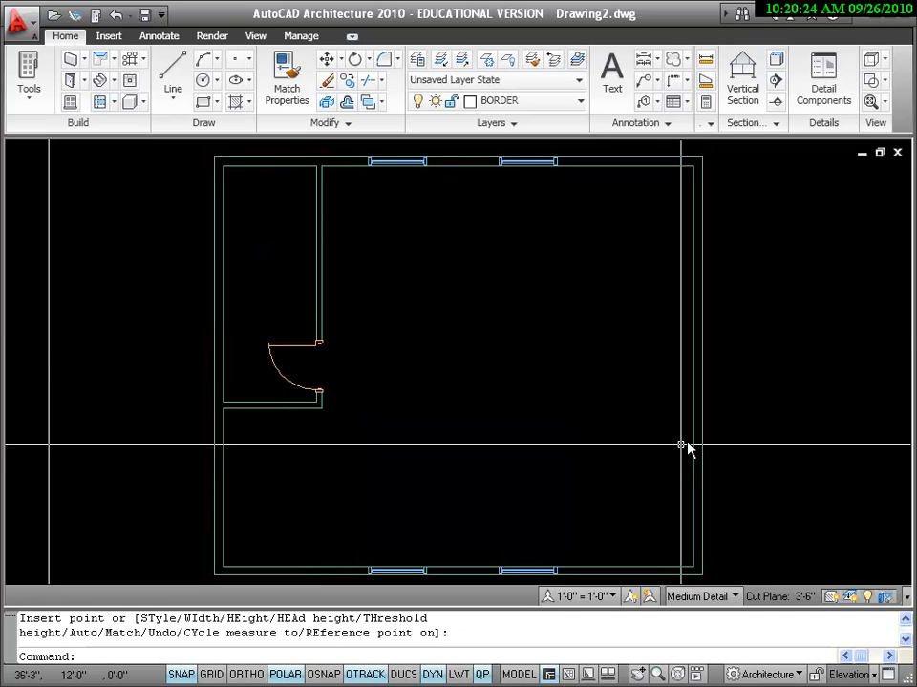
click(303, 345)
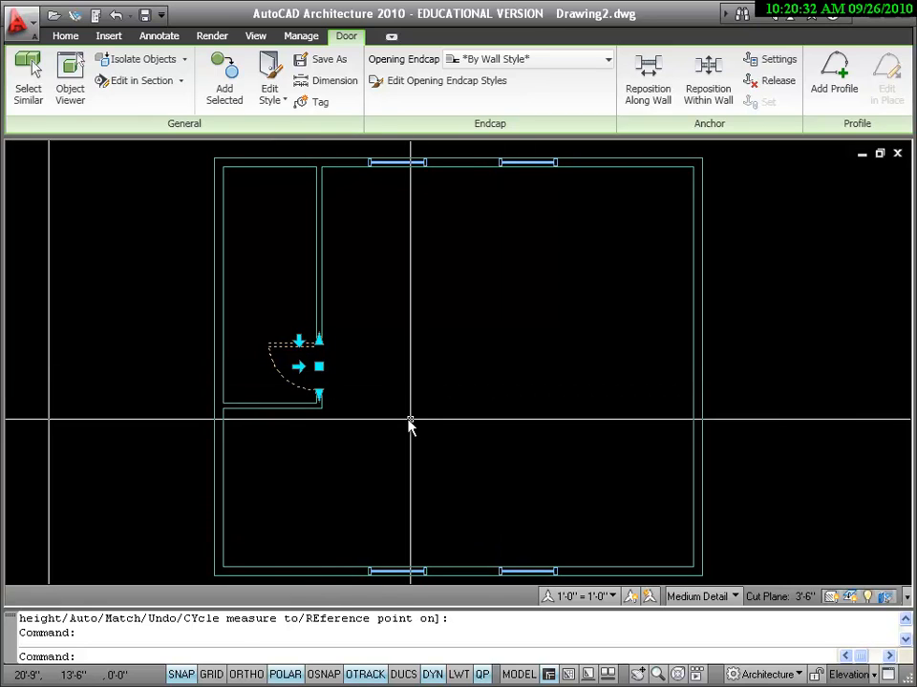
Step: Flip the interior 3'-0" door to swing into the left side room and reposition it along the wall
click(297, 344)
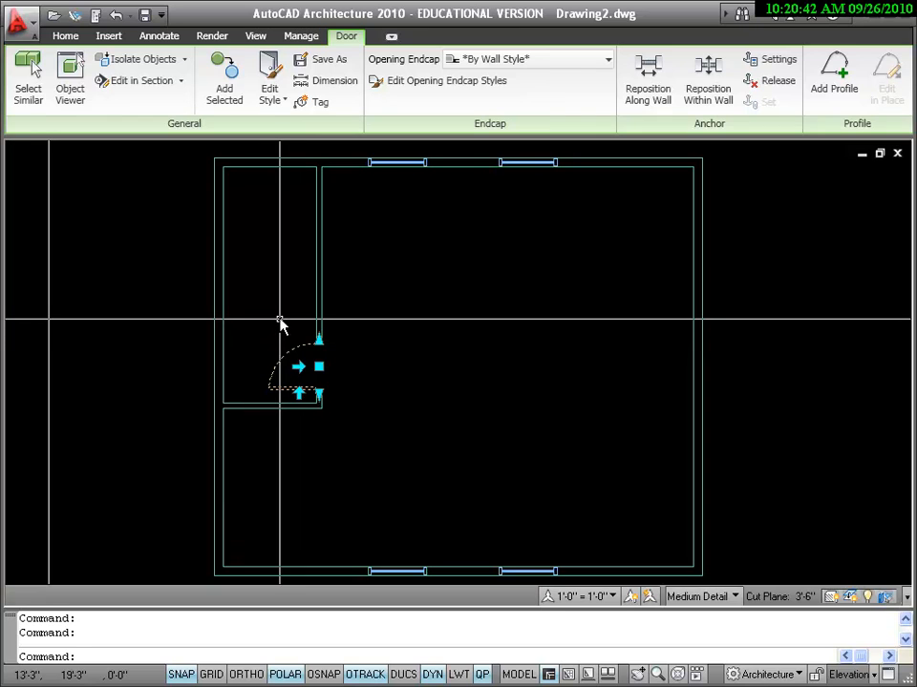
click(299, 368)
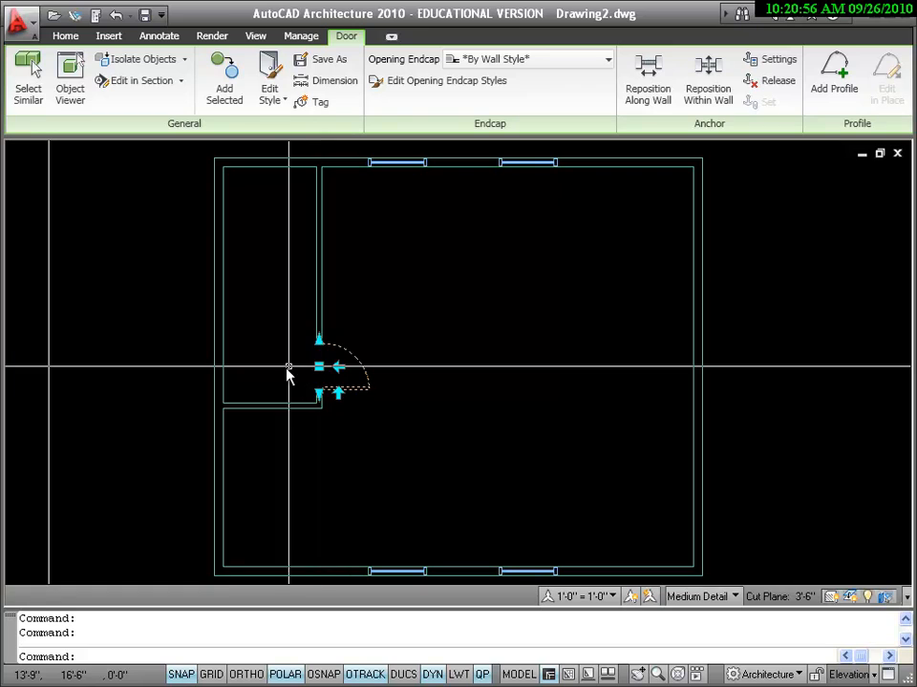
click(339, 367)
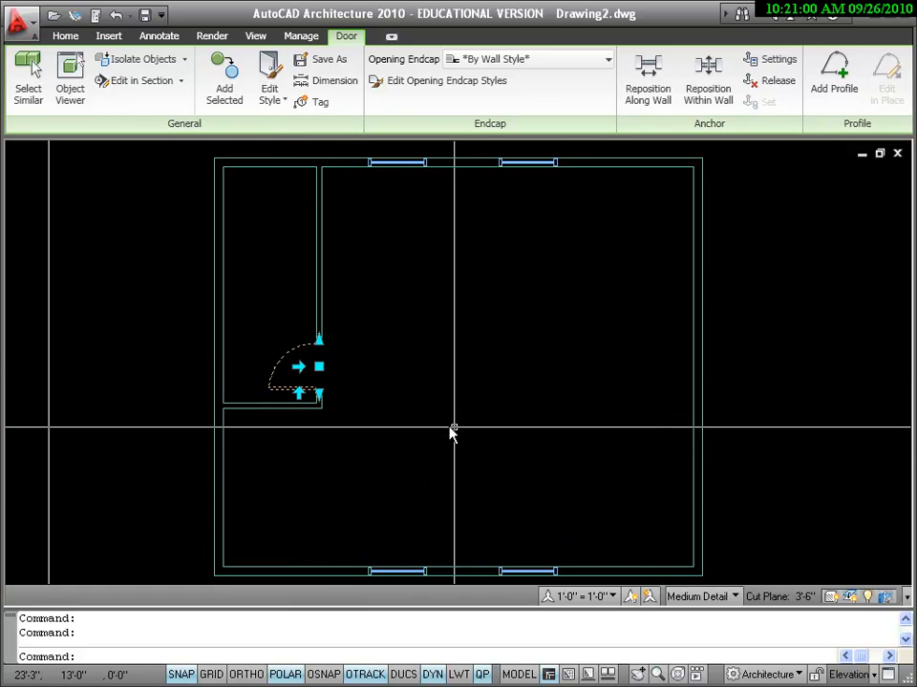
click(319, 369)
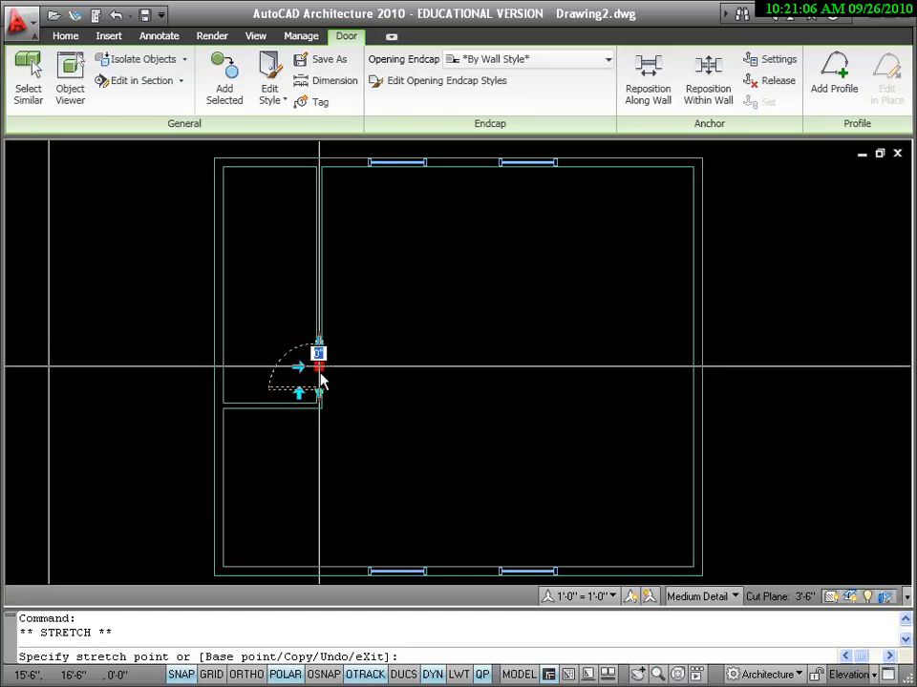
click(321, 376)
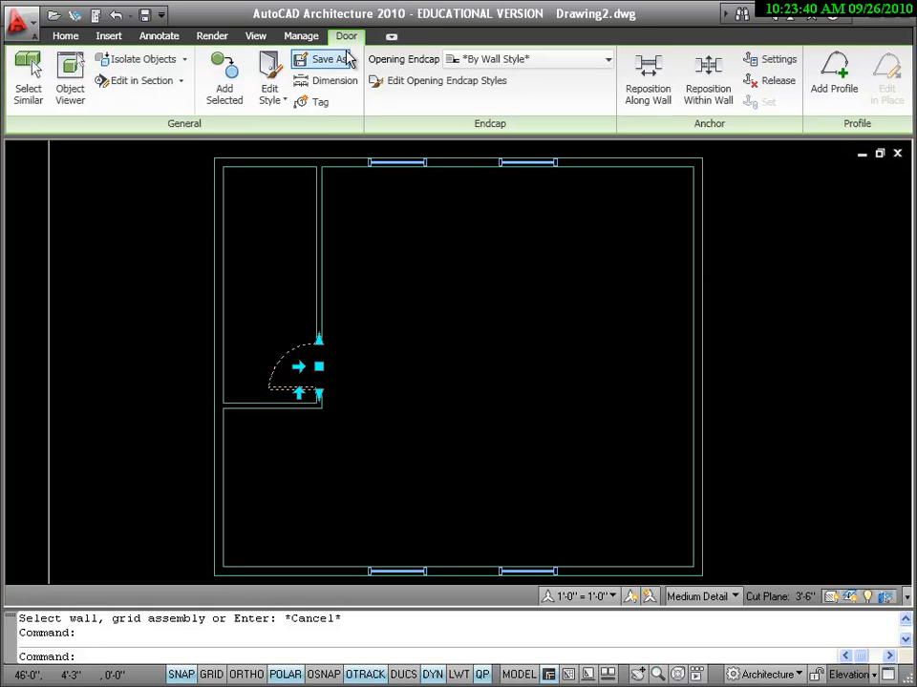
Step: Add a 3'-0" door in the left exterior wall at the wall endpoint below the side room
click(65, 37)
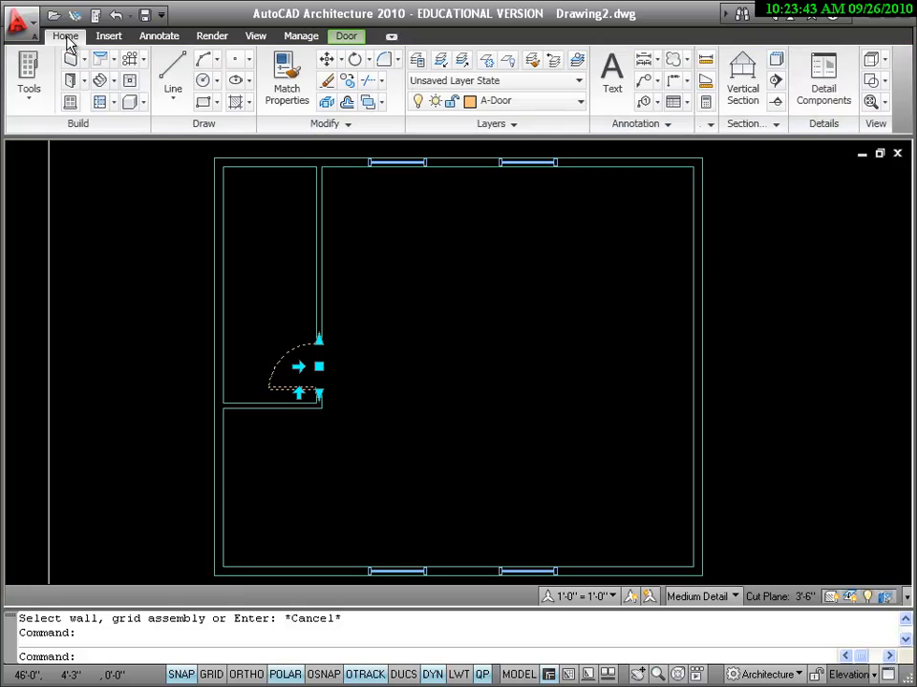
click(73, 83)
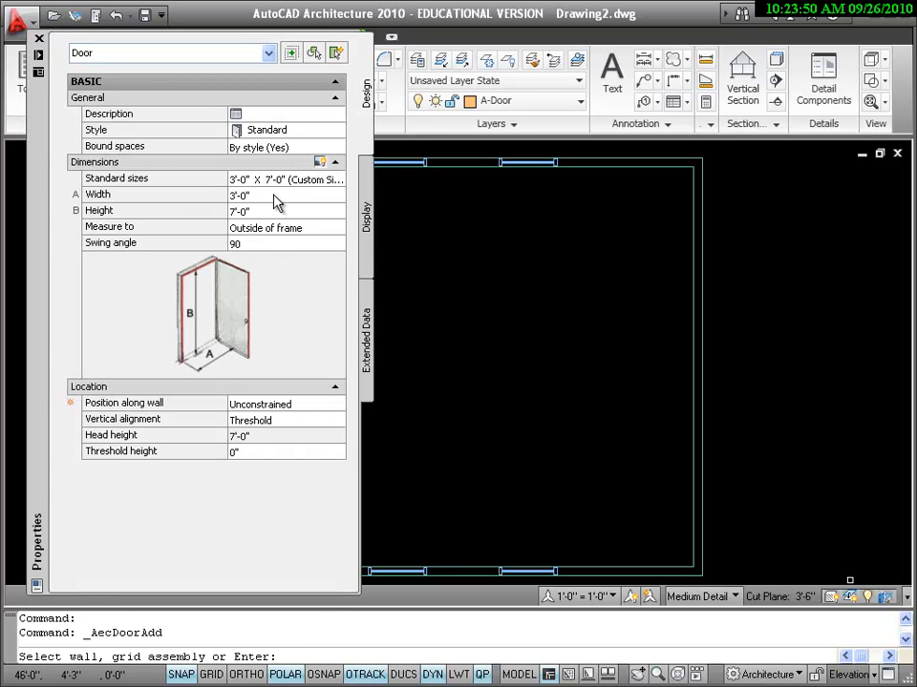
click(38, 41)
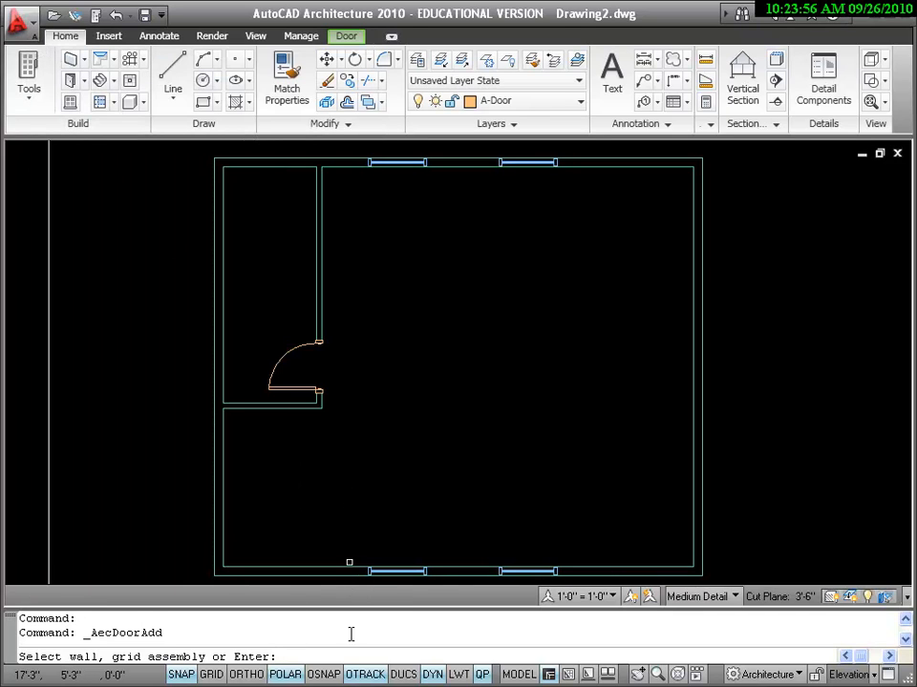
key(F3)
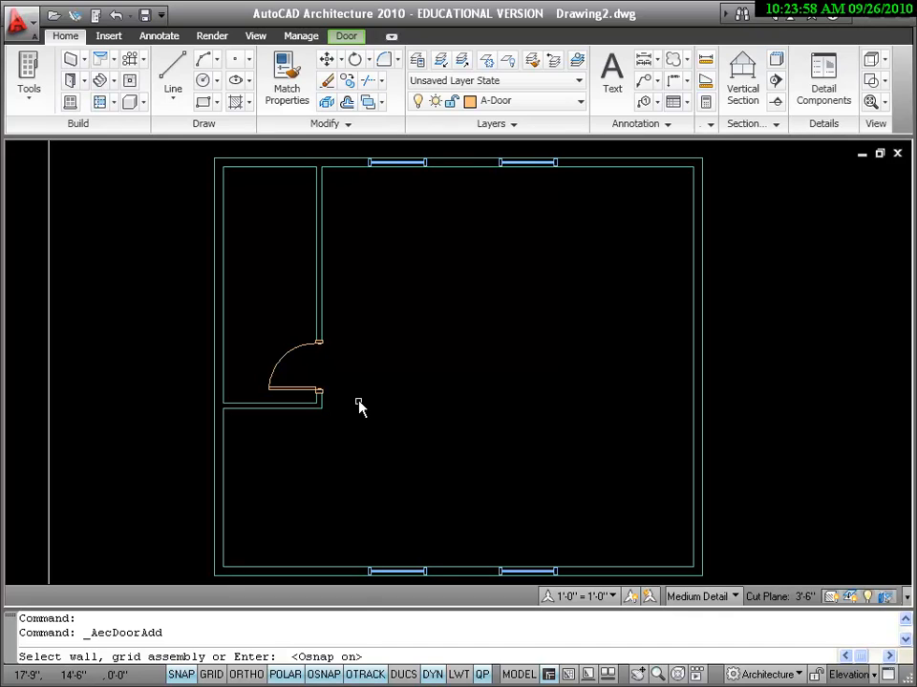
click(215, 527)
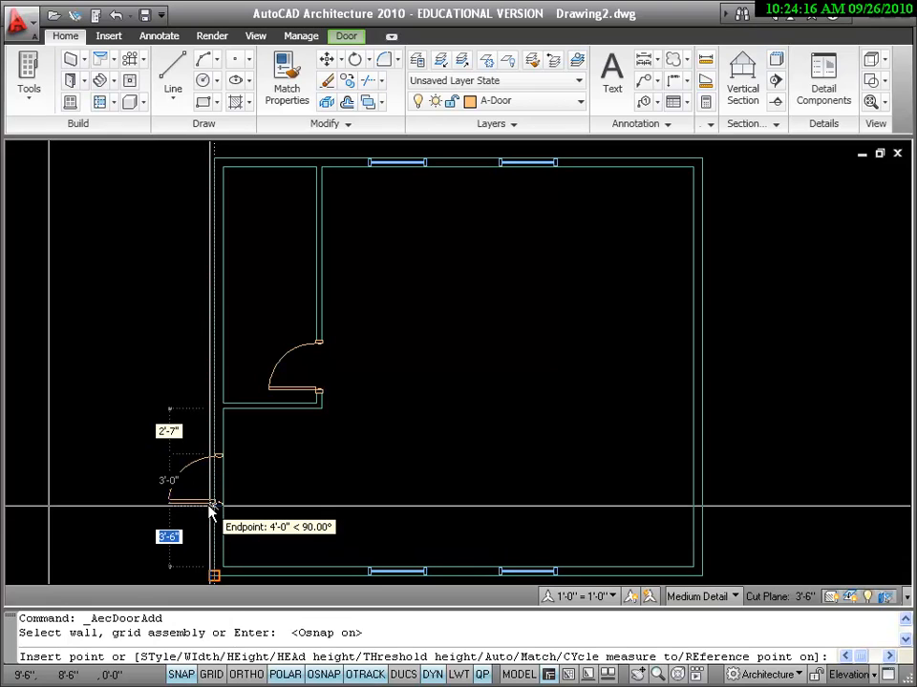
click(209, 507)
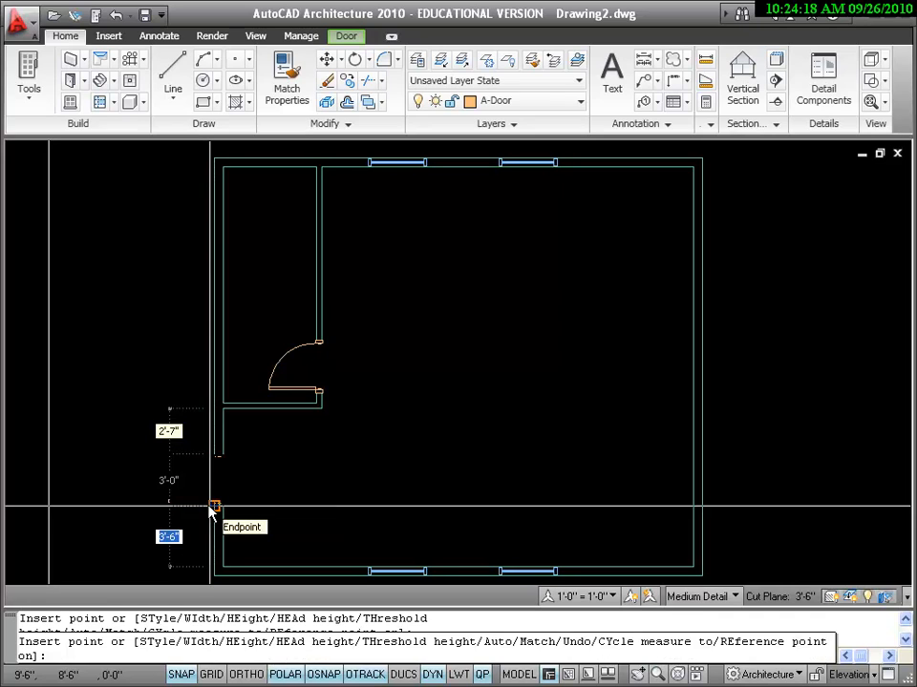
key(Return)
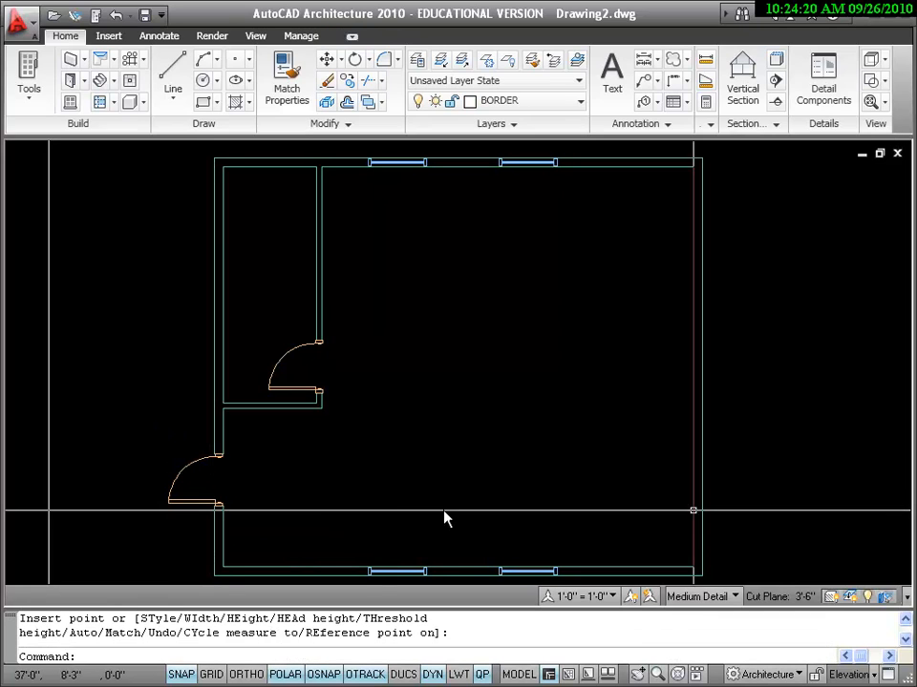
Step: Flip the lower-left door's leaf until it swings inward into the garage
click(196, 506)
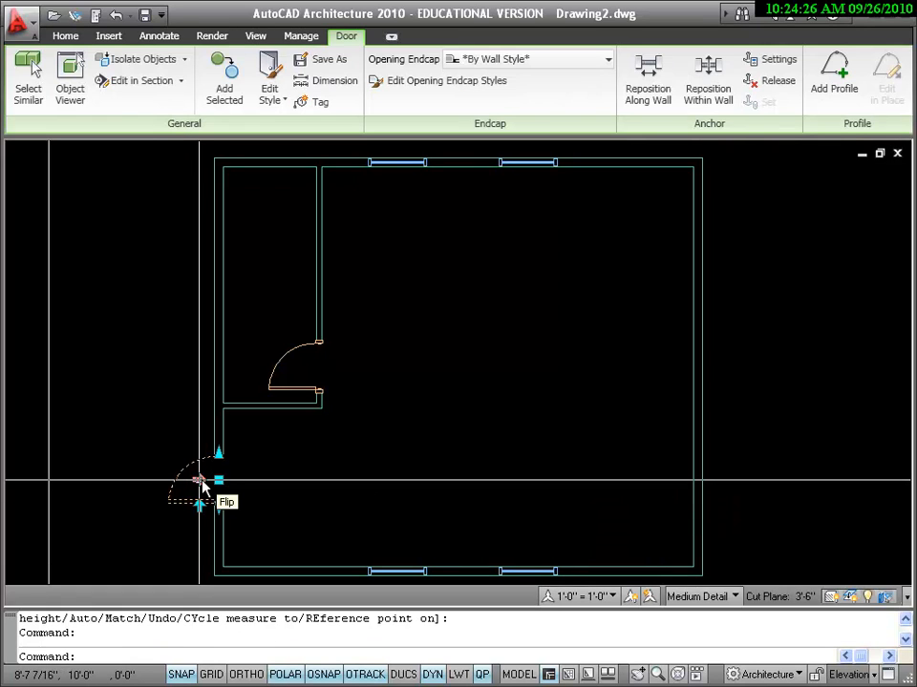
click(200, 480)
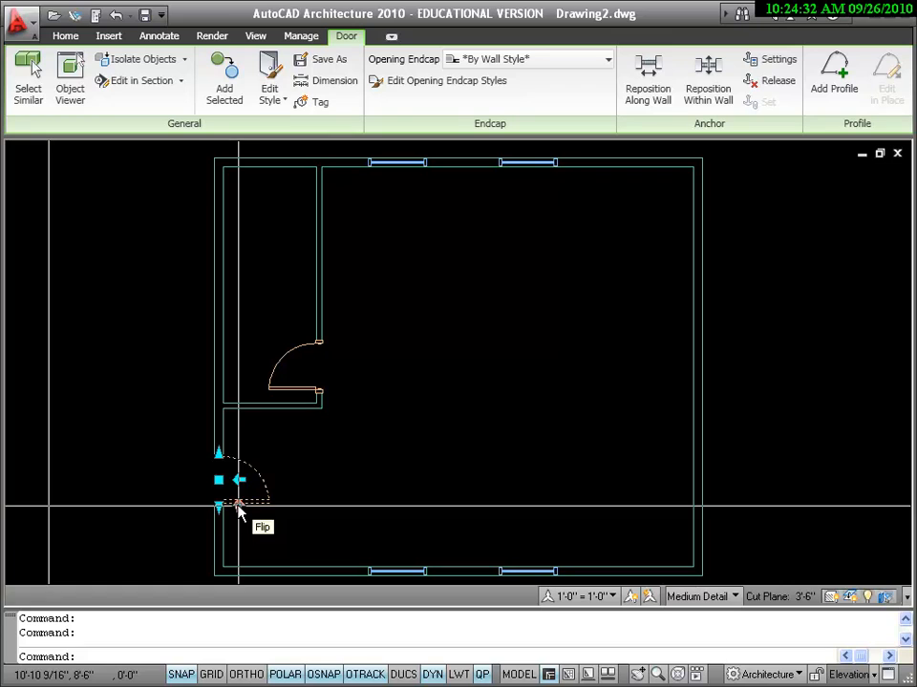
click(240, 503)
click(240, 455)
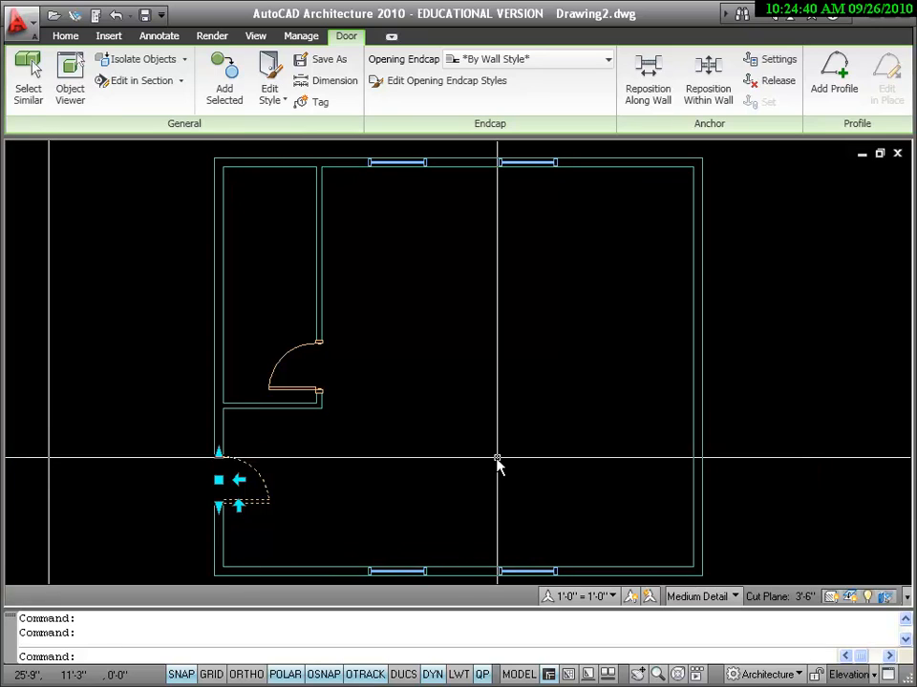
key(Return)
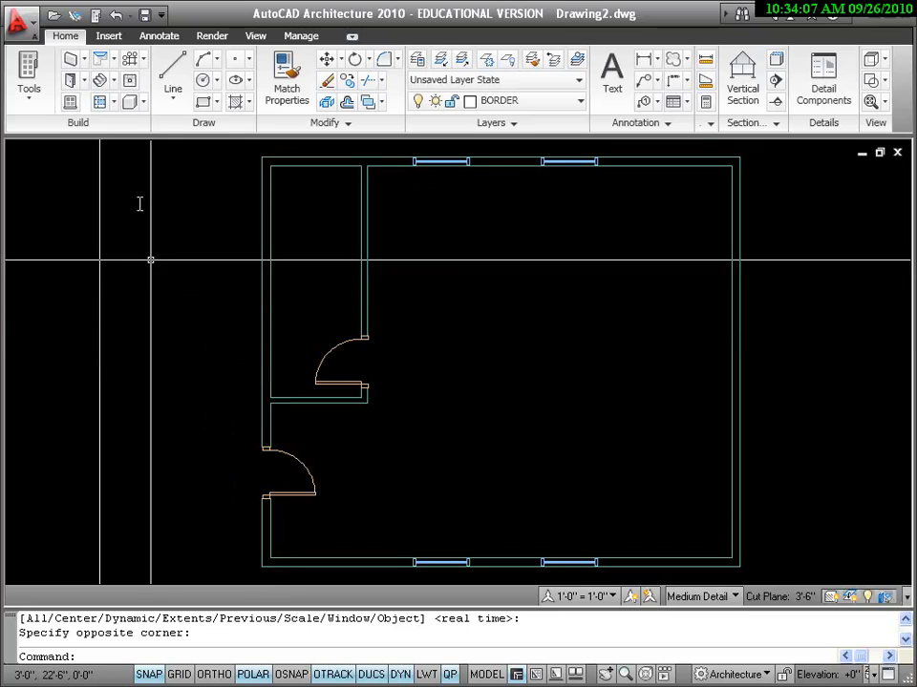
Step: Start adding a door and choose Overhead - Sectional from the Doors tool palette
click(74, 84)
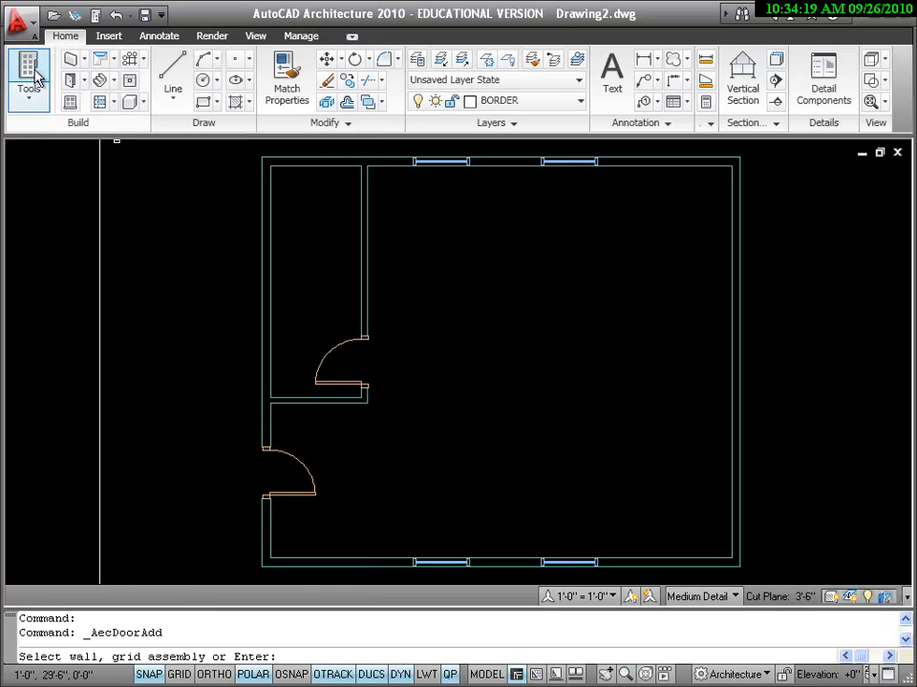
click(37, 79)
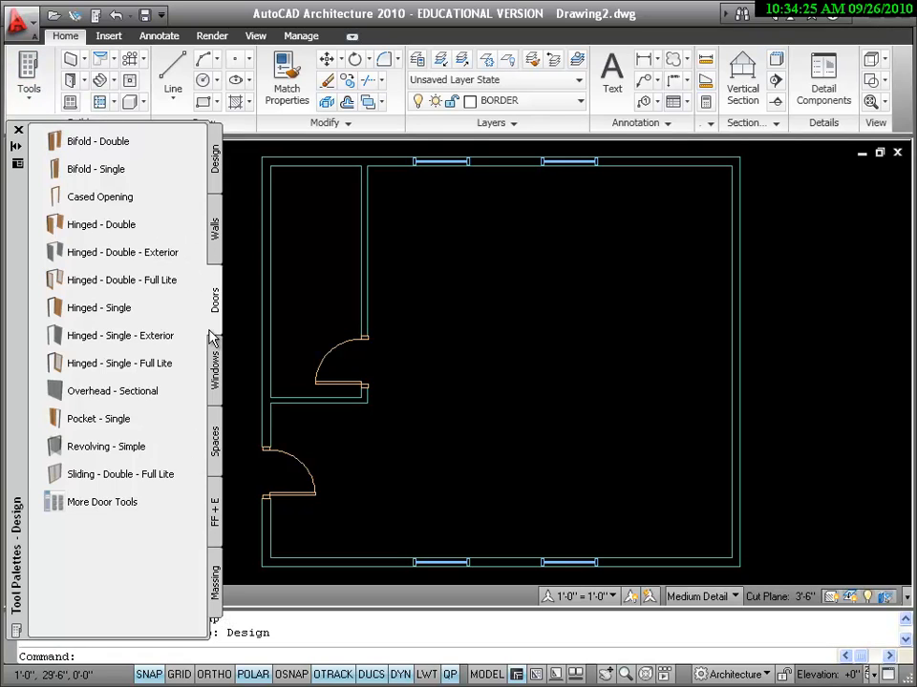
click(216, 253)
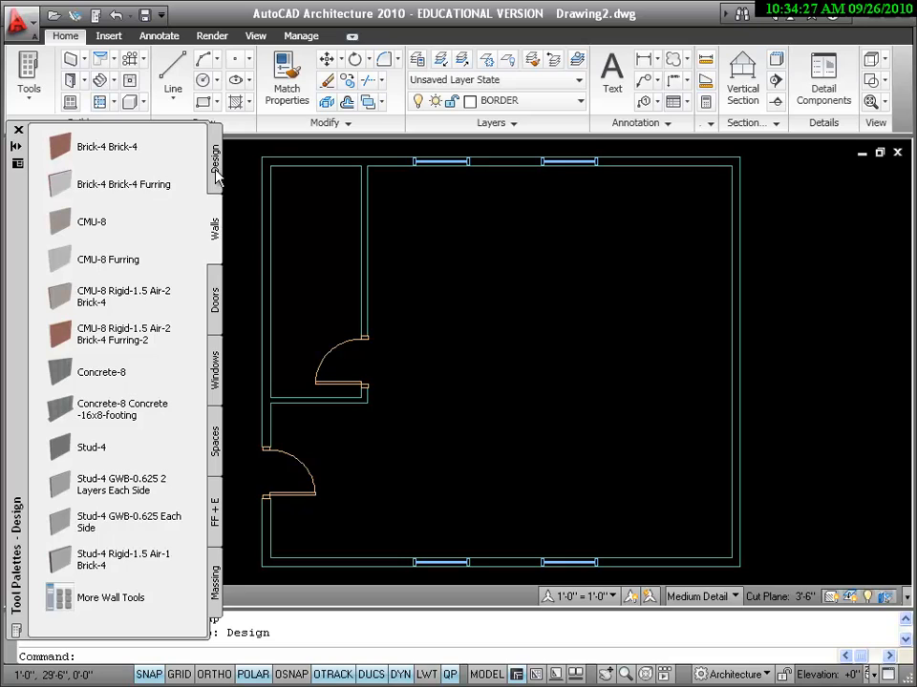
click(218, 177)
click(215, 234)
click(218, 301)
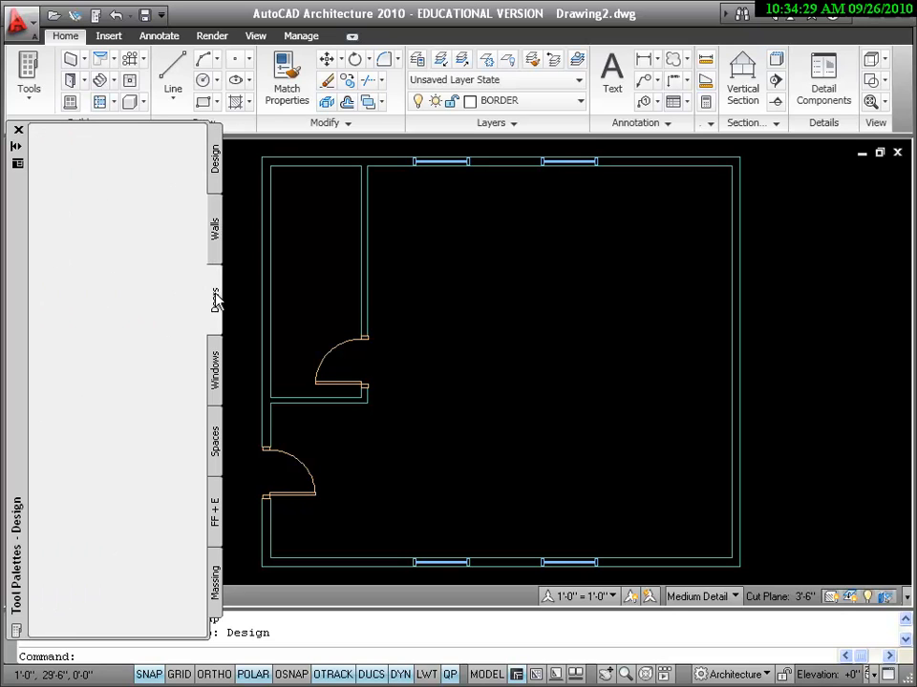
click(216, 375)
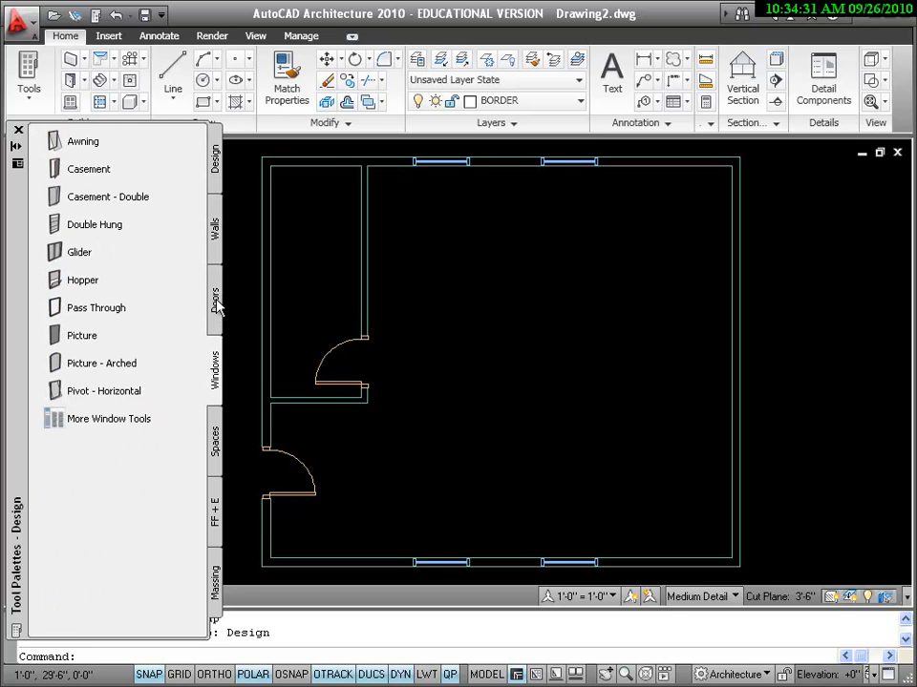
click(218, 302)
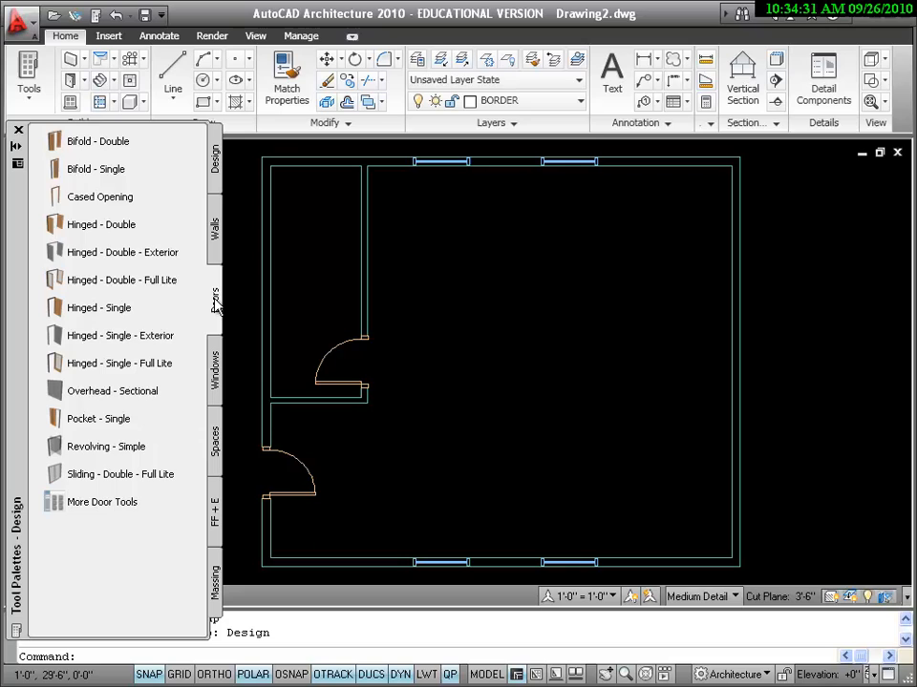
click(127, 391)
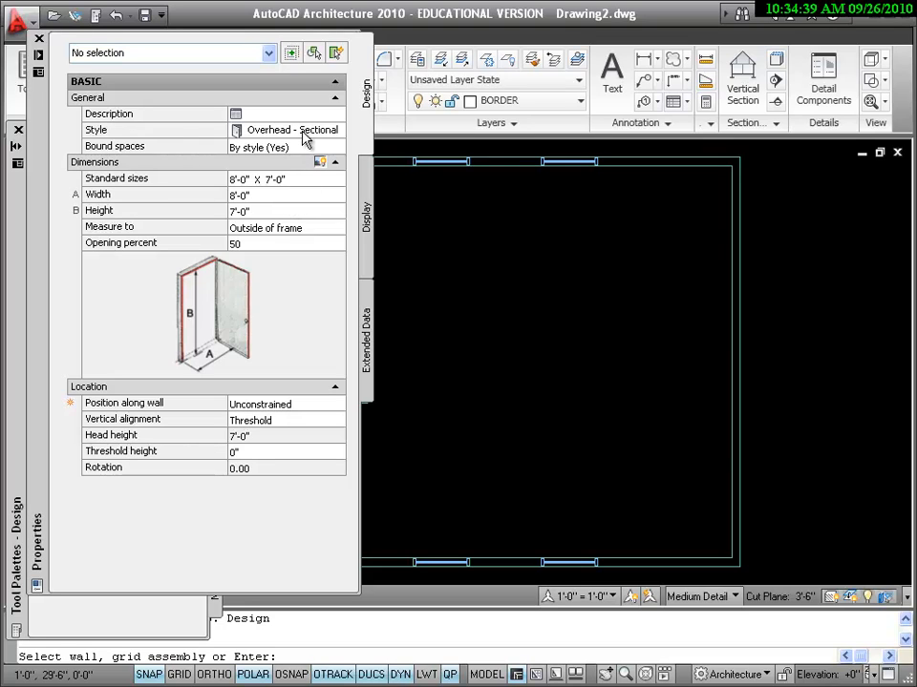
Step: Confirm the door's 8'-0" width, 7'-0" height and 50 opening percent in Properties
click(143, 134)
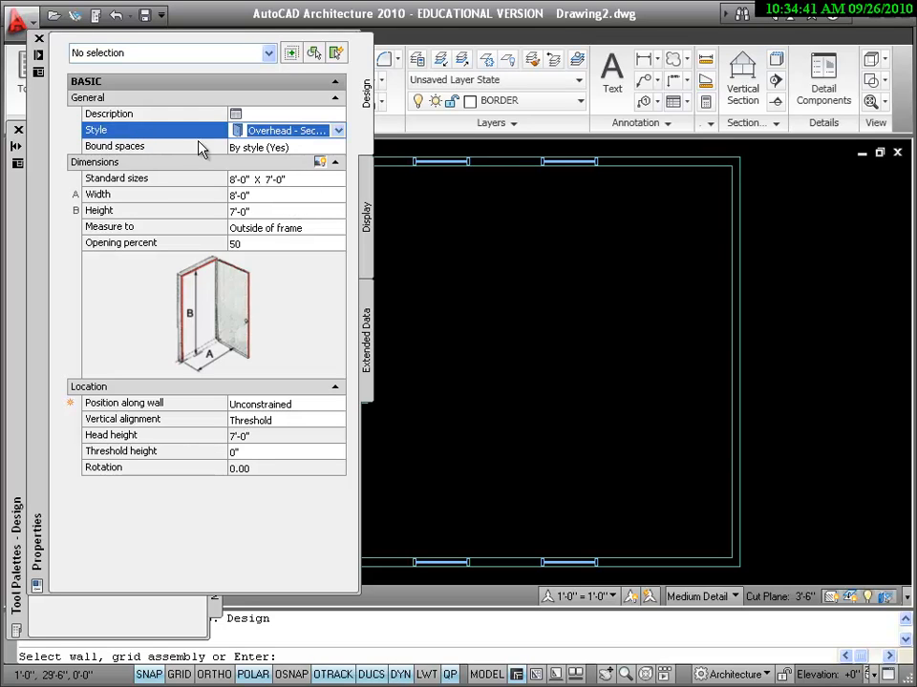
click(311, 288)
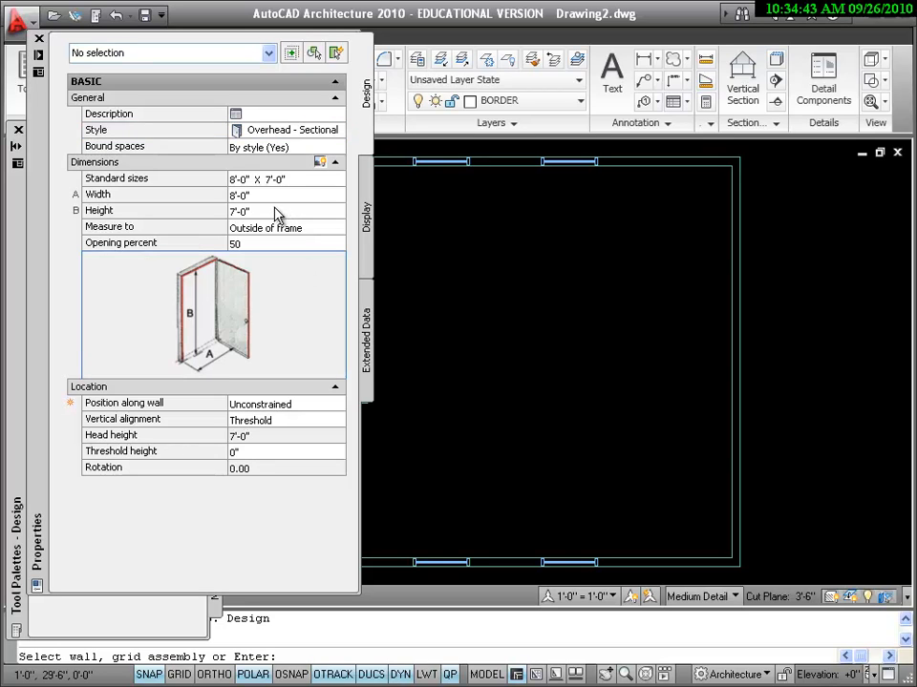
click(263, 195)
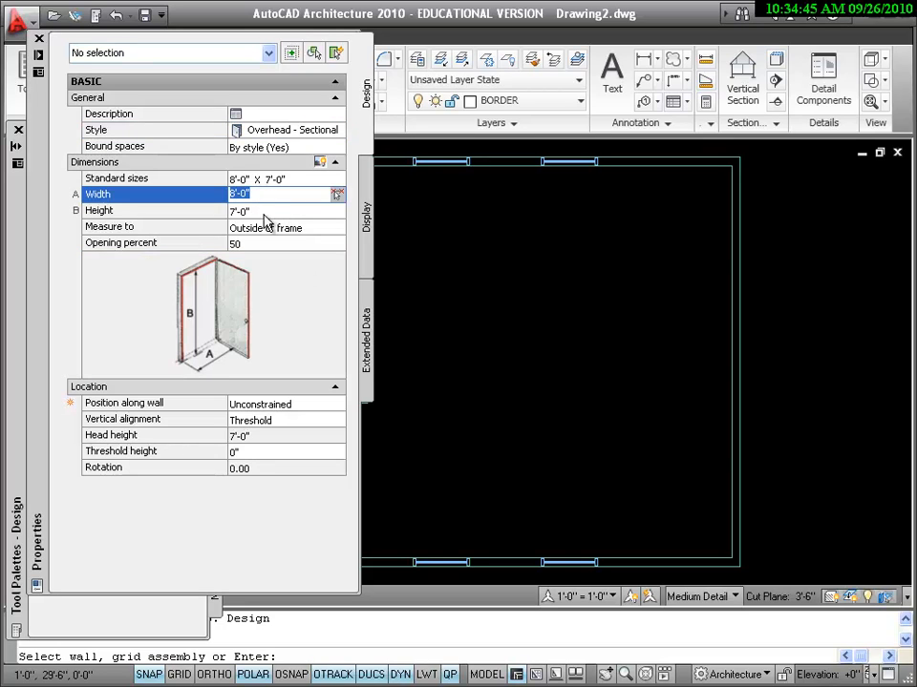
click(262, 210)
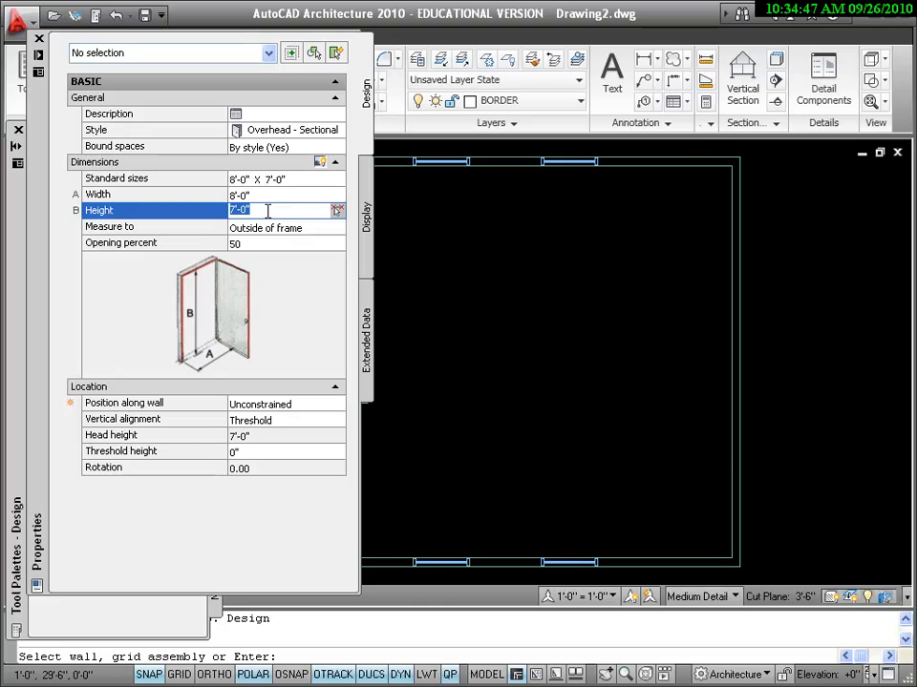
click(276, 232)
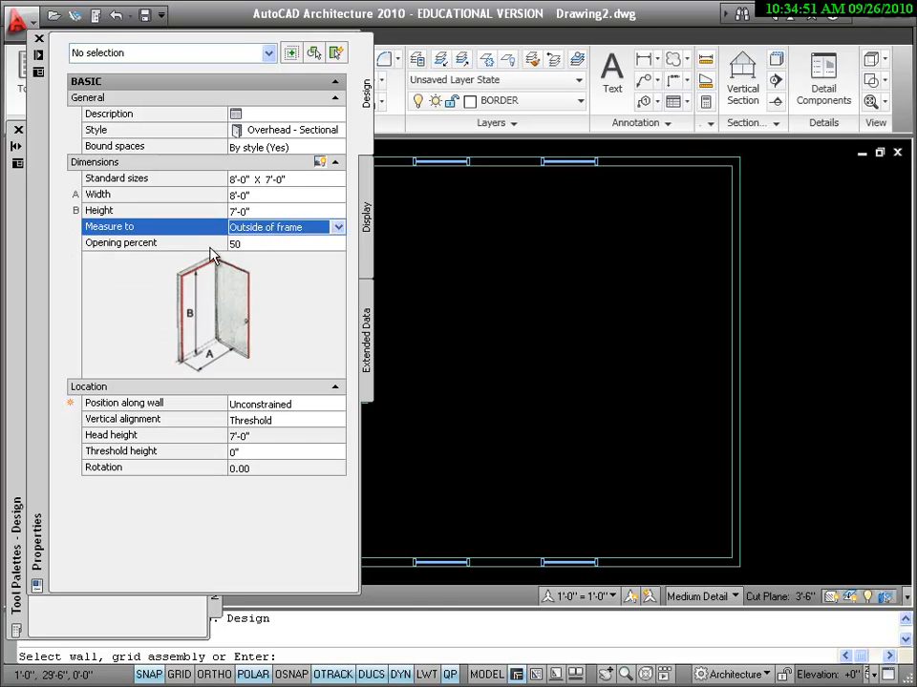
click(260, 245)
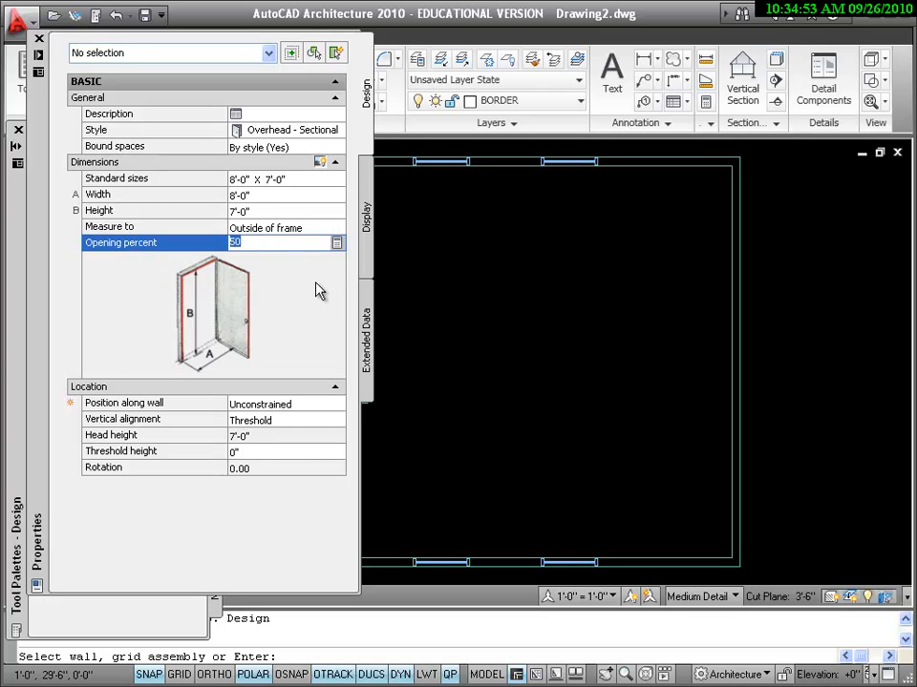
click(39, 38)
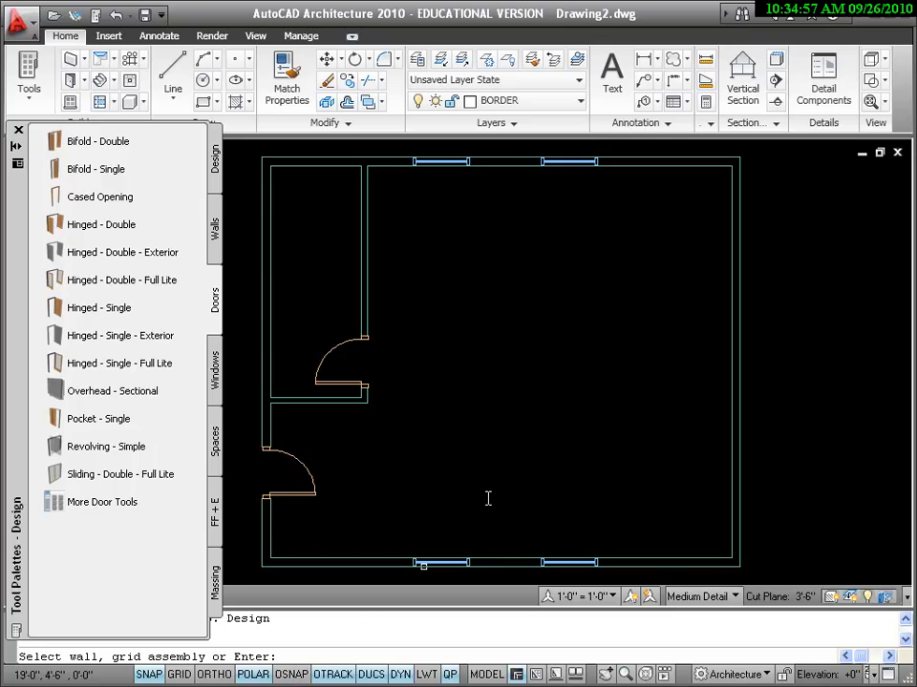
Step: Place two Overhead - Sectional garage doors in the right wall, upper and lower
key(F3)
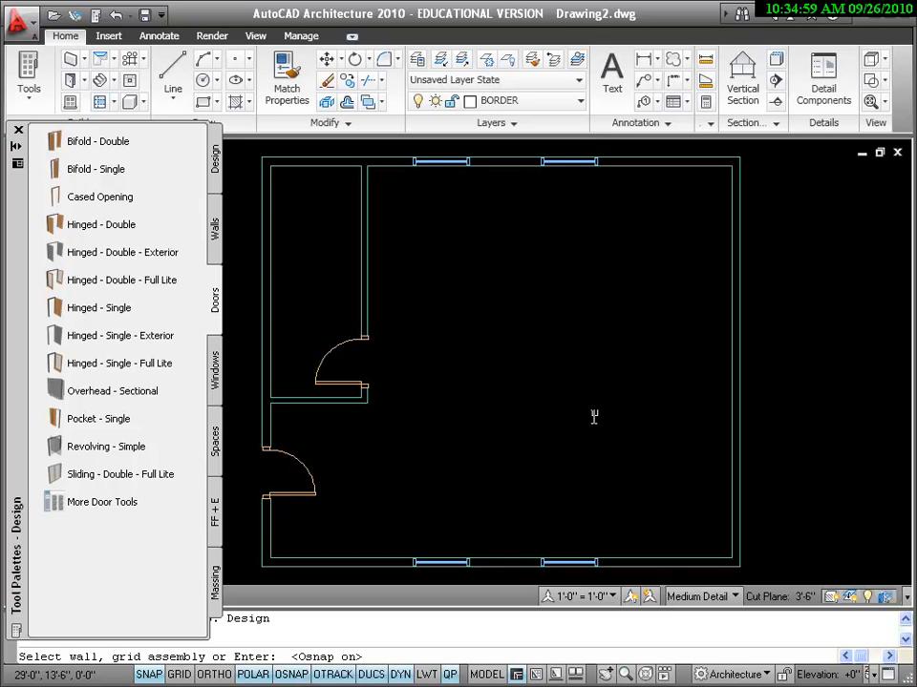
click(740, 186)
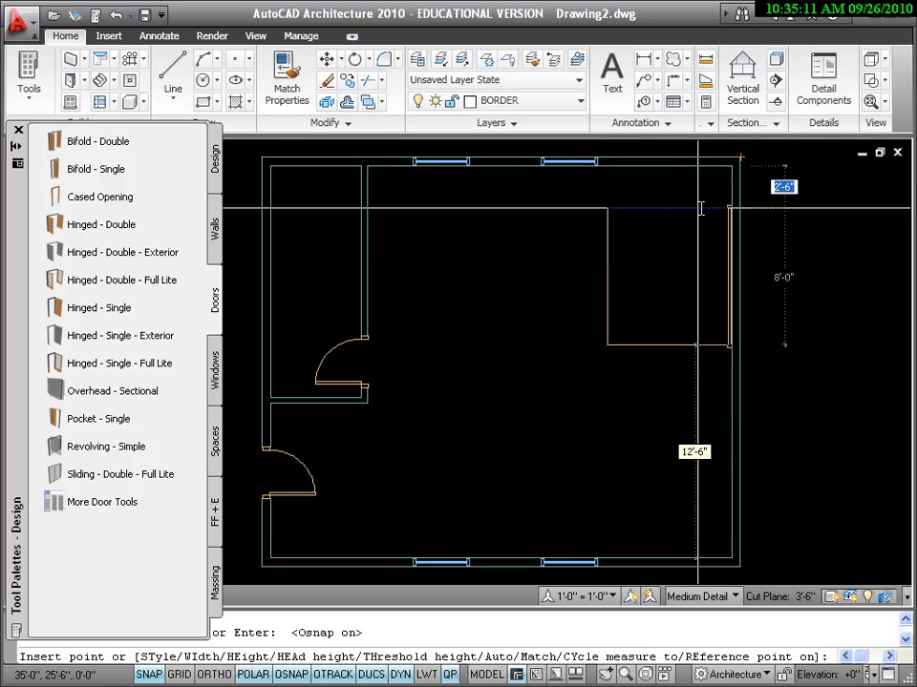
click(700, 208)
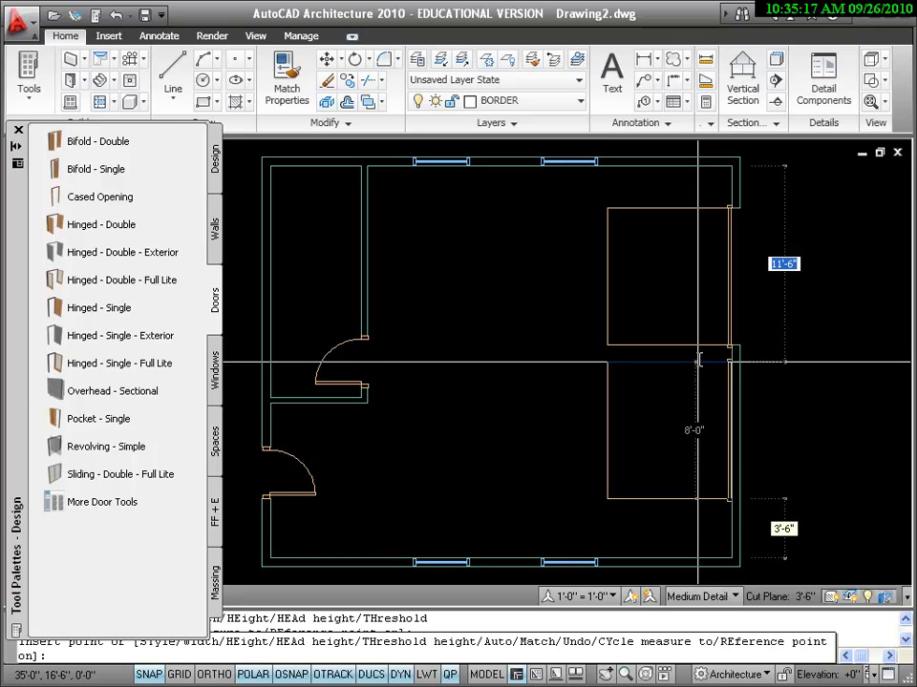
key(F3)
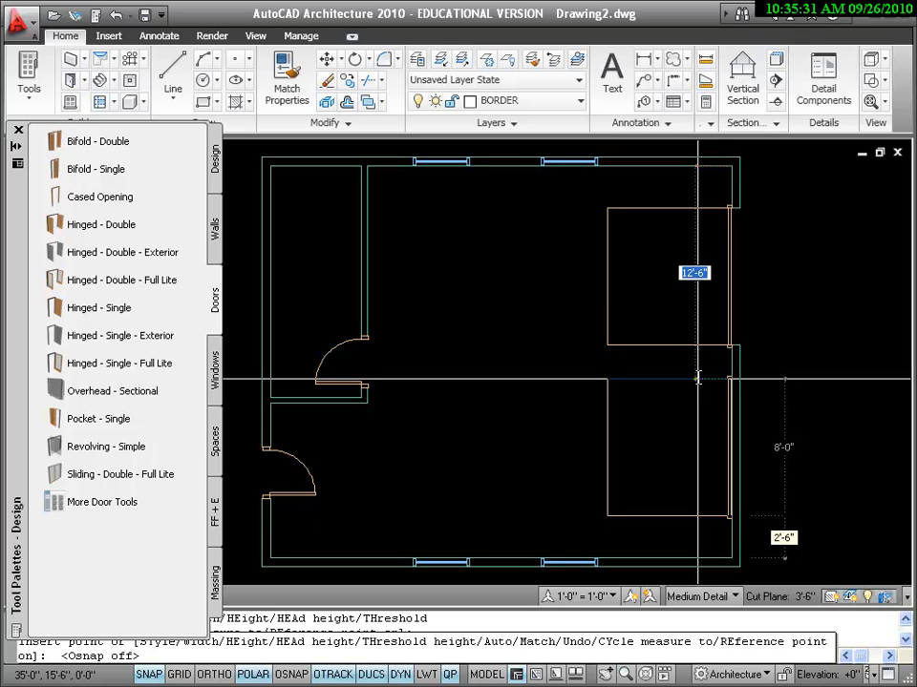
click(698, 379)
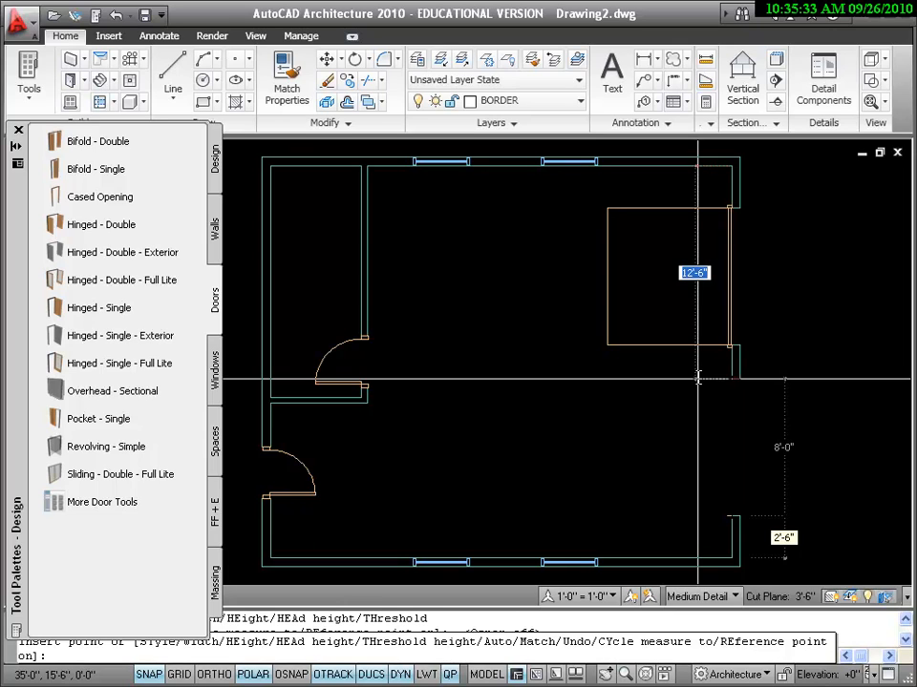
key(Return)
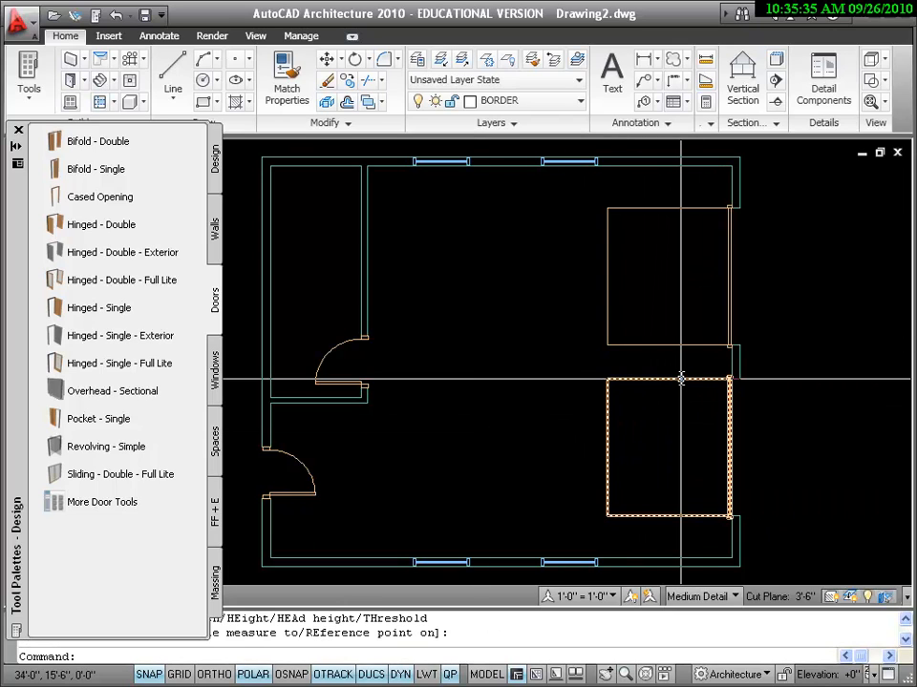
Step: Flip the lower garage door outward and back so it opens into the garage
click(665, 449)
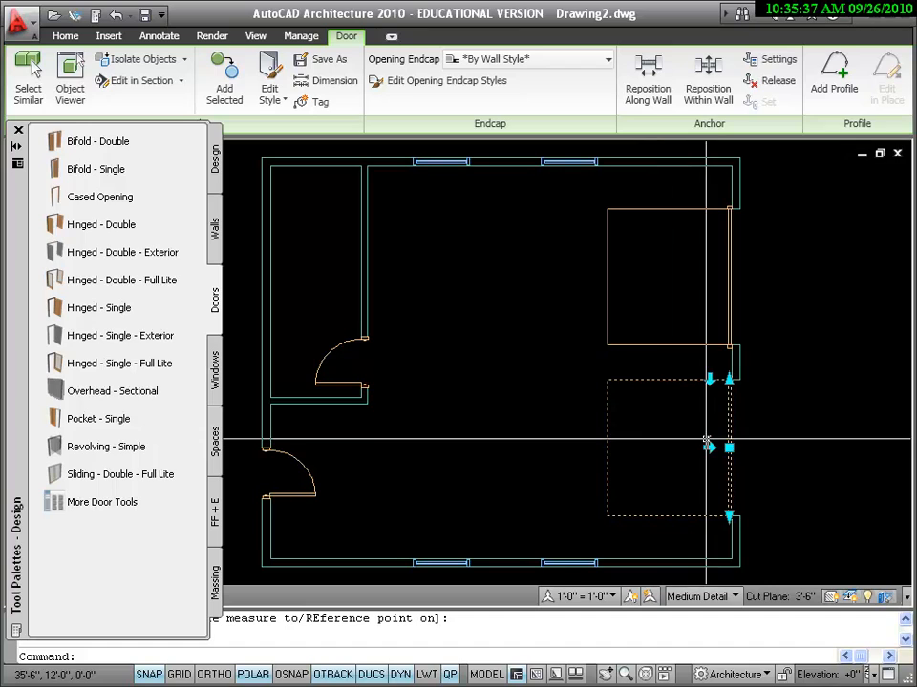
click(749, 446)
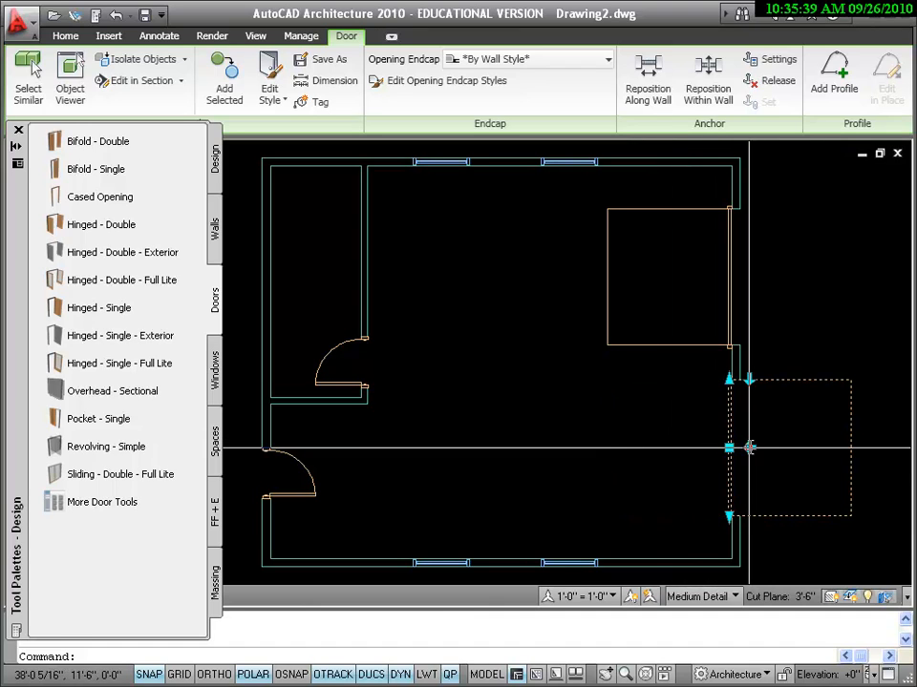
click(750, 447)
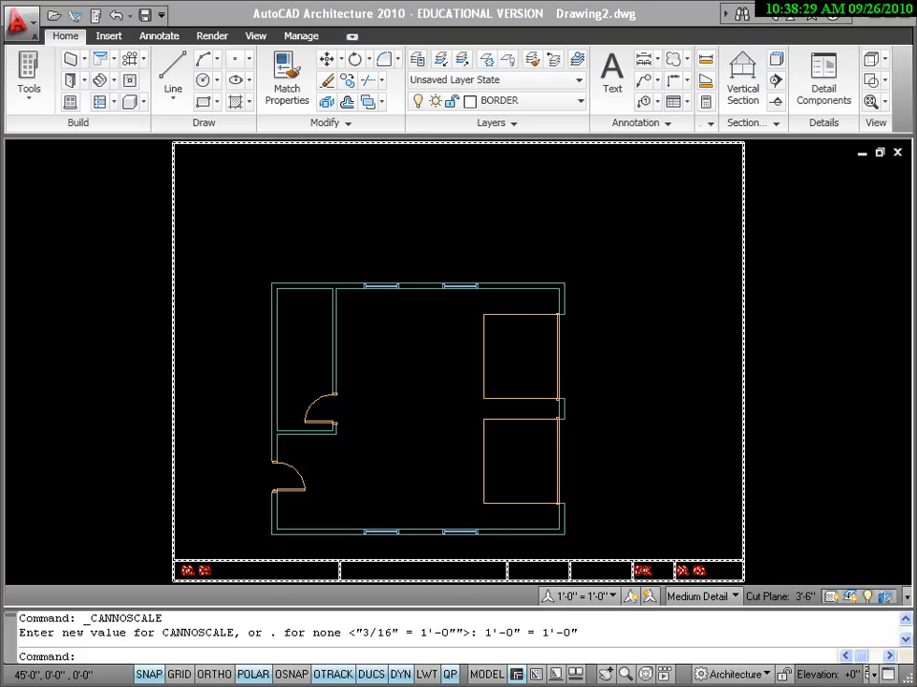
Step: Move all 14 floor-plan objects to a new spot inside the sheet viewport
double_click(503, 227)
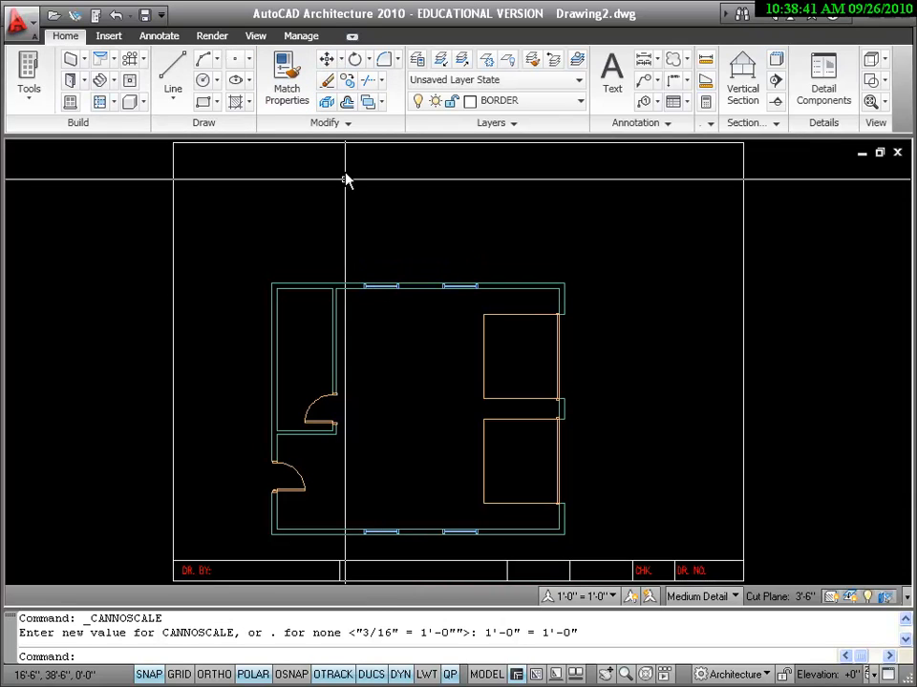
click(326, 60)
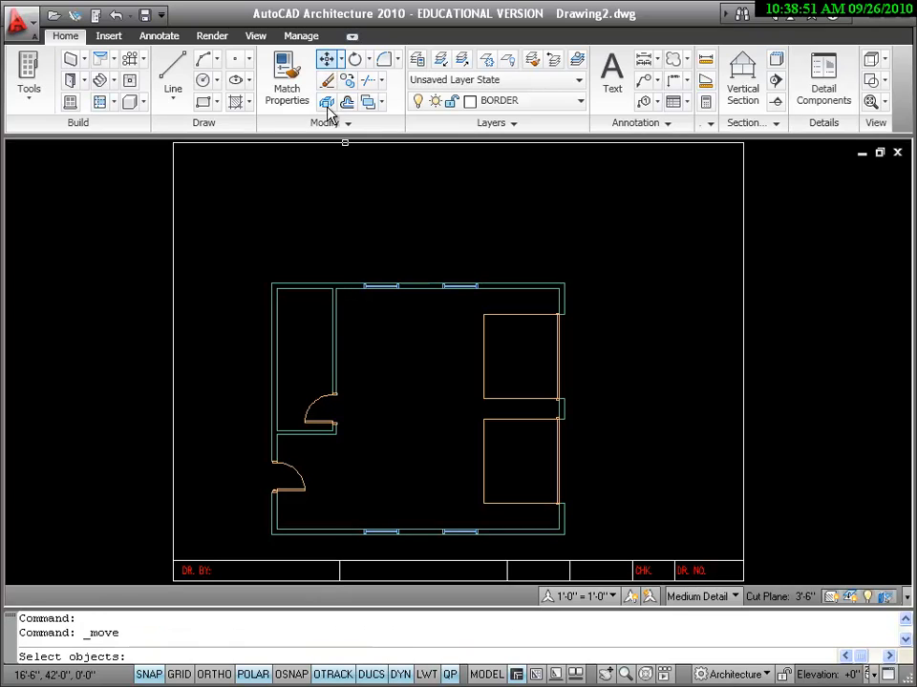
click(224, 241)
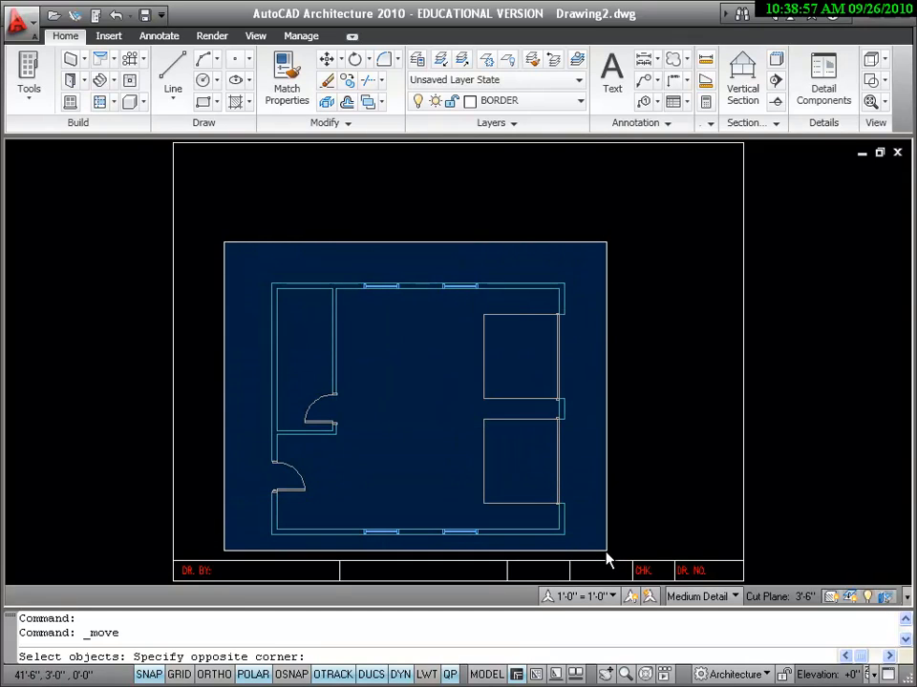
click(607, 552)
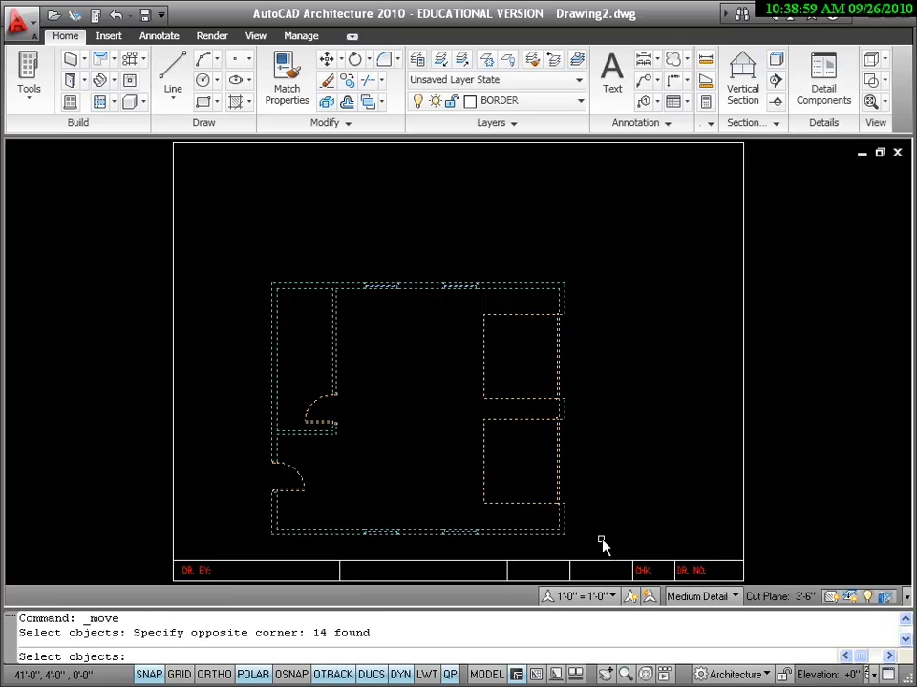
key(Return)
click(382, 430)
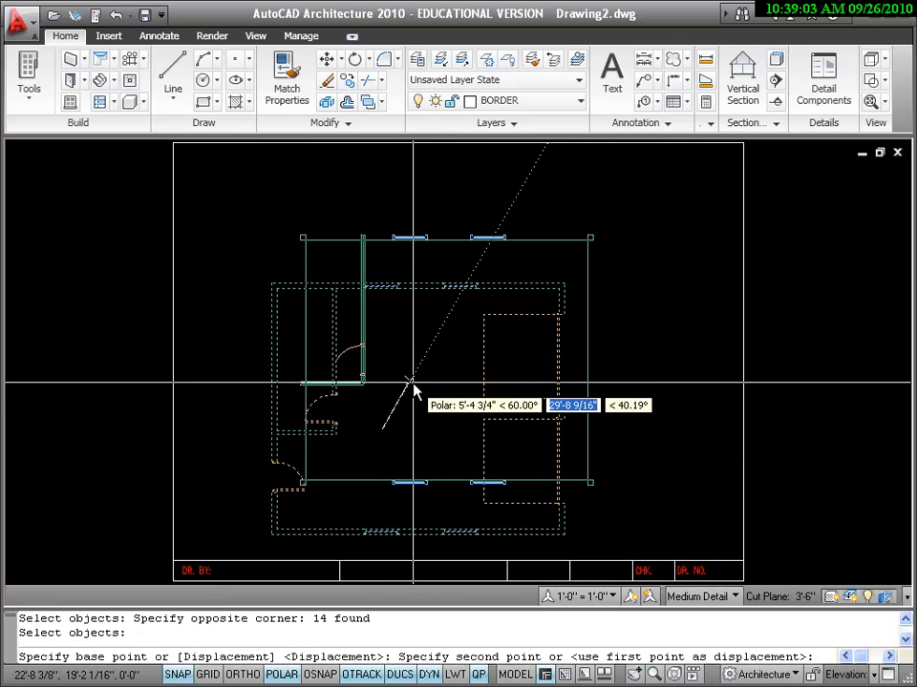
click(413, 387)
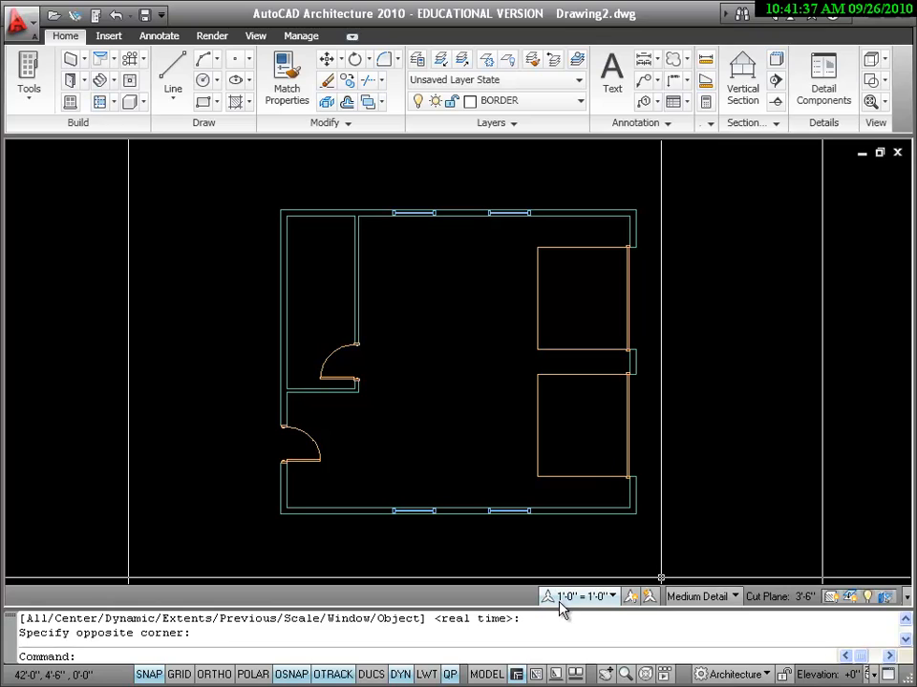
Step: Choose 3/16" = 1'-0" as the annotation scale and show the Annotate tools
click(613, 598)
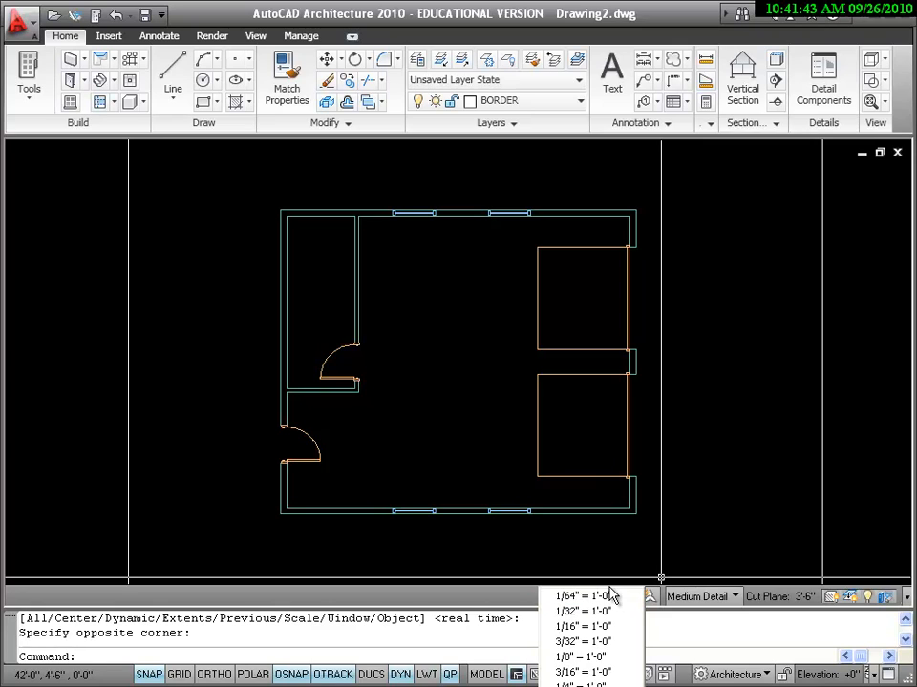
click(616, 673)
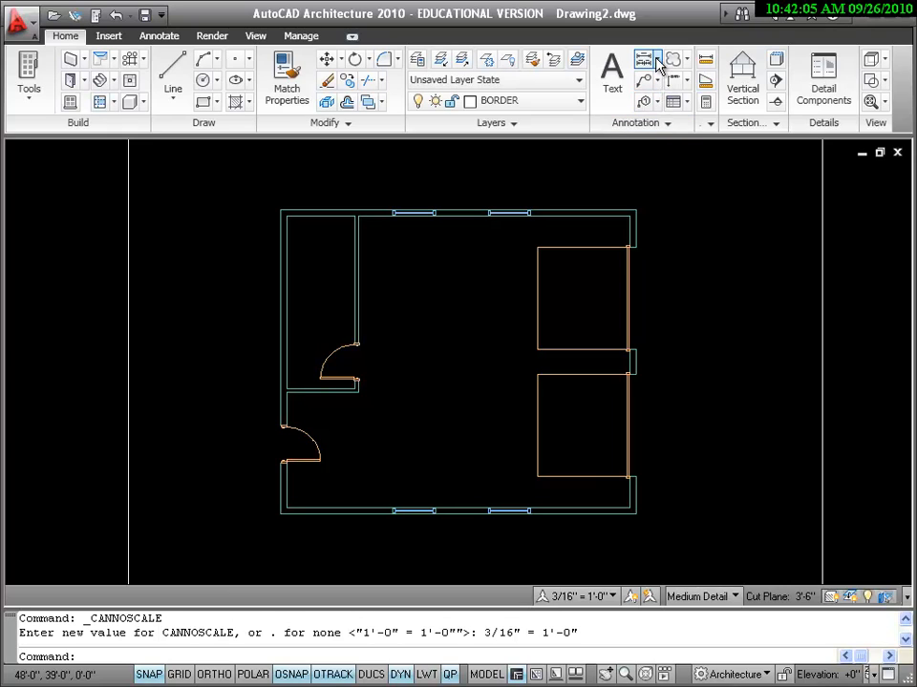
click(159, 36)
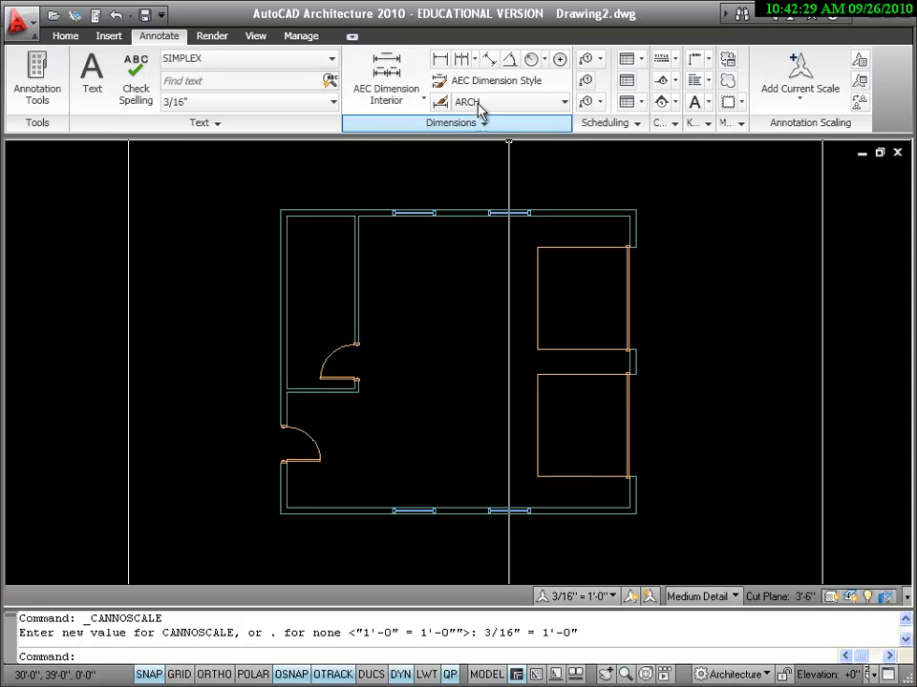
Step: Turn on the grid and add an 8'-6" linear dimension above the top wall from the corner to the right window
click(440, 59)
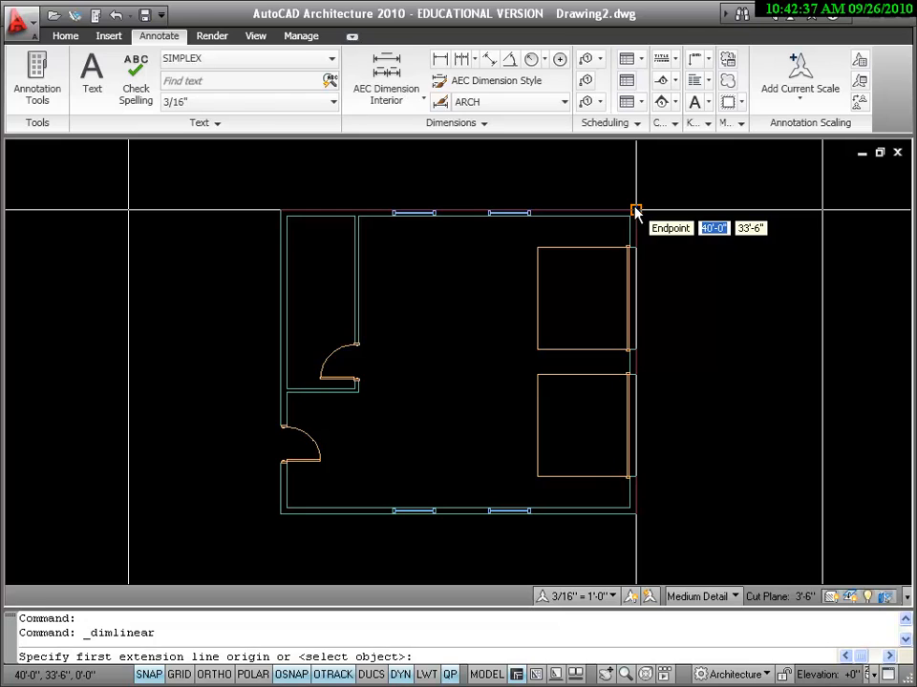
click(636, 210)
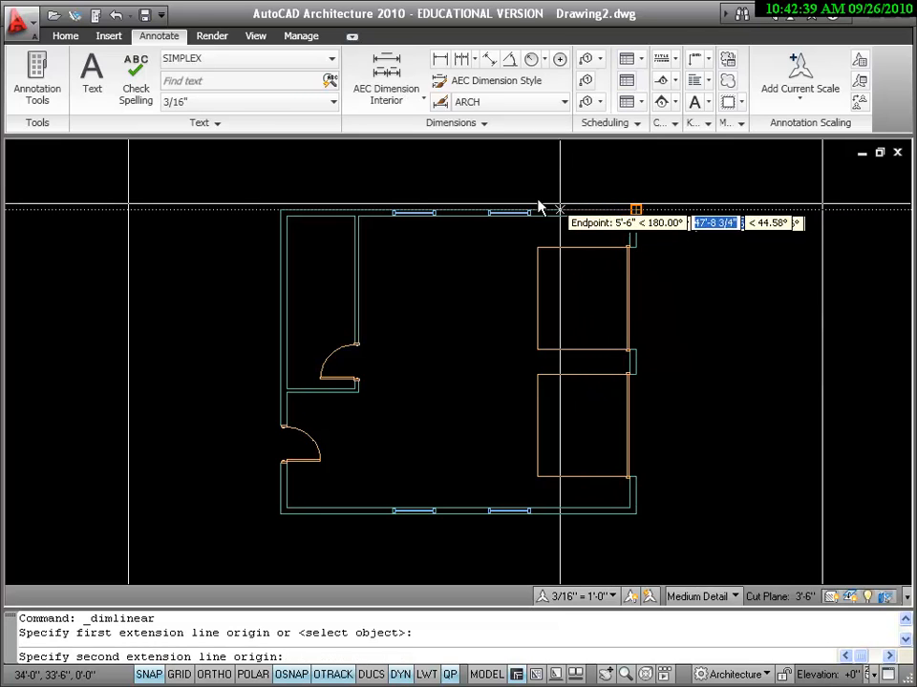
scroll(530, 212, up, 3)
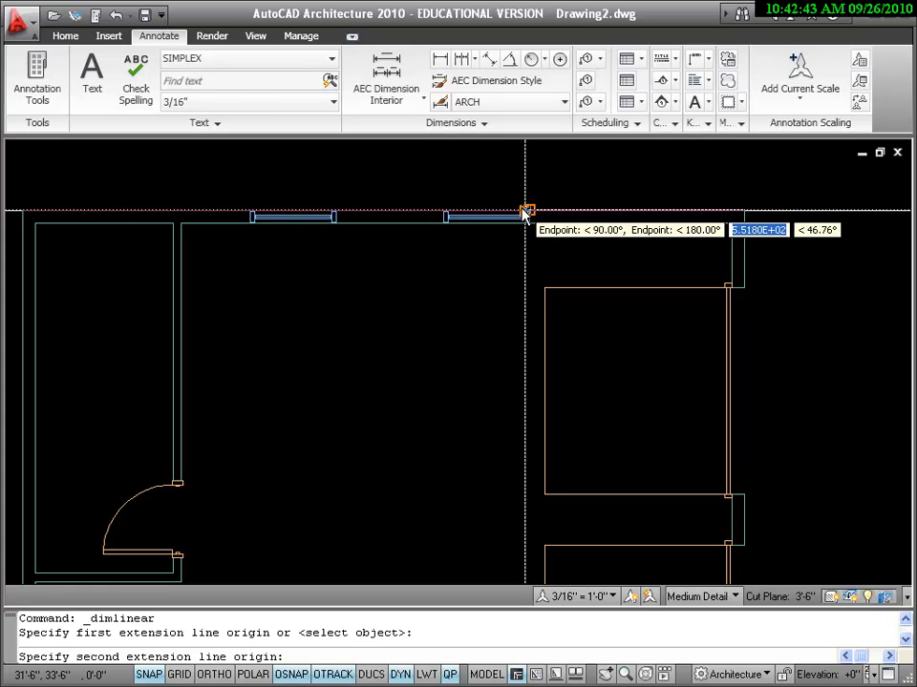
click(524, 210)
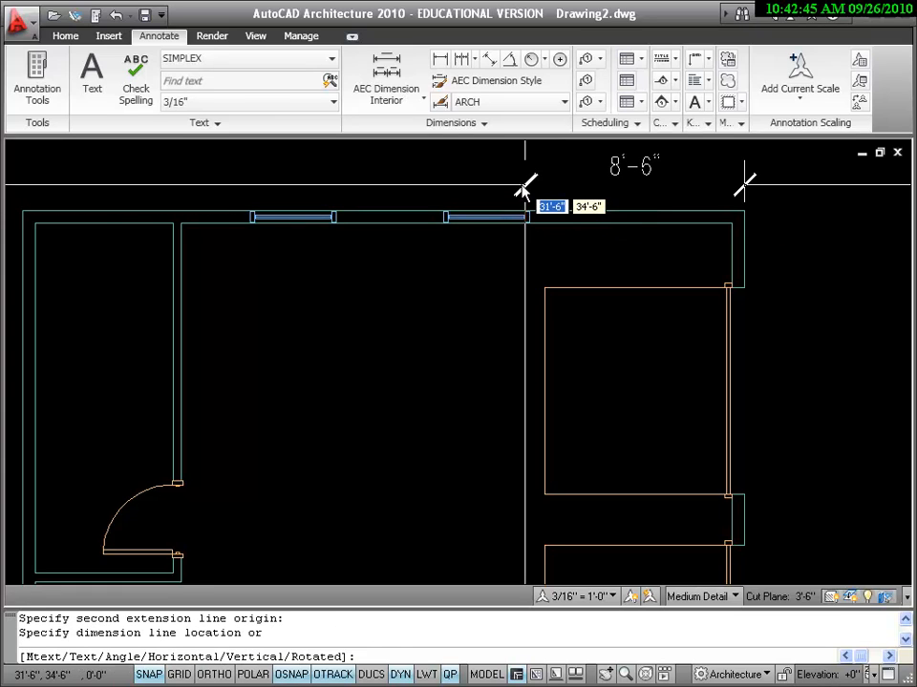
scroll(524, 186, down, 2)
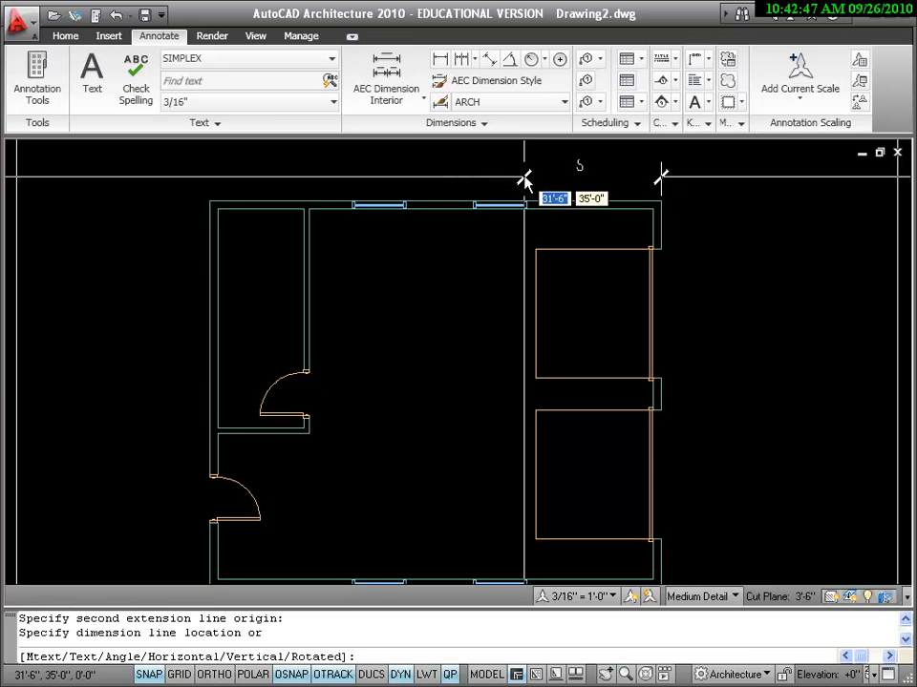
mouse_move(522, 171)
middle_down()
mouse_move(522, 159)
mouse_move(522, 196)
middle_up()
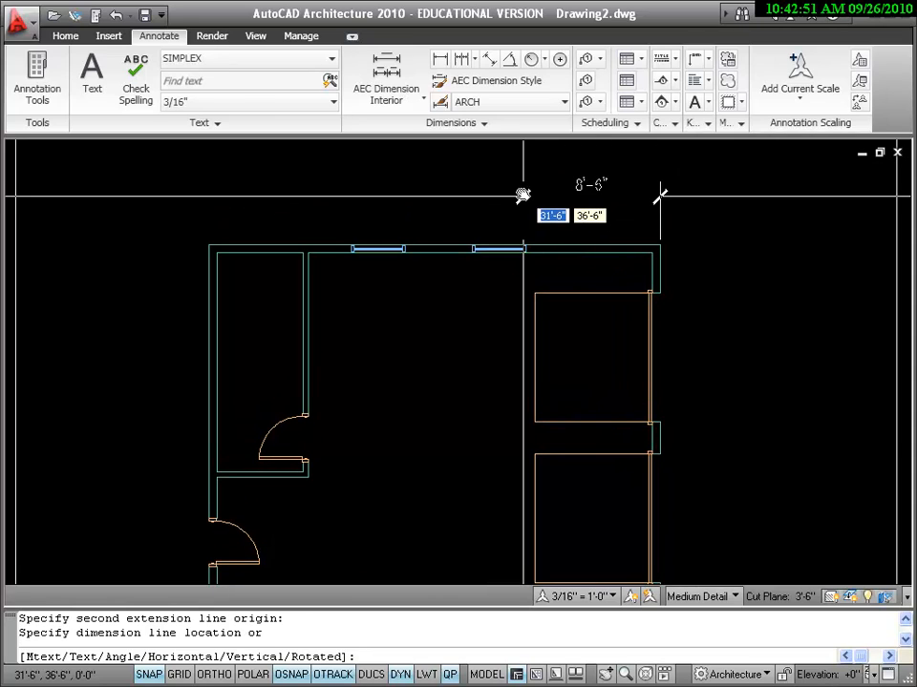
click(180, 674)
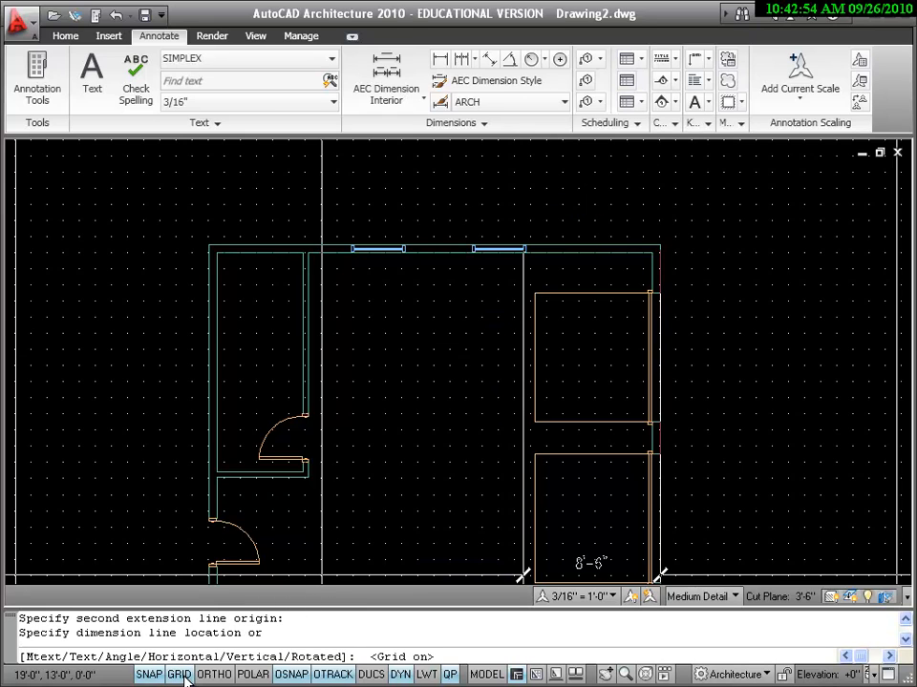
click(660, 204)
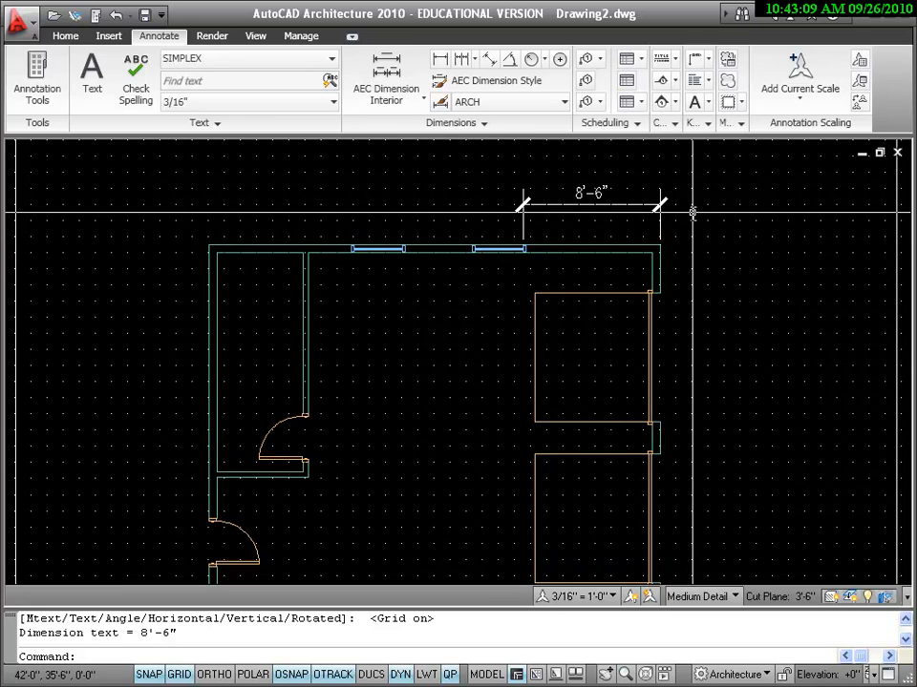
Step: Move the 8'-6" dimension onto the DIMENSION layer
click(595, 211)
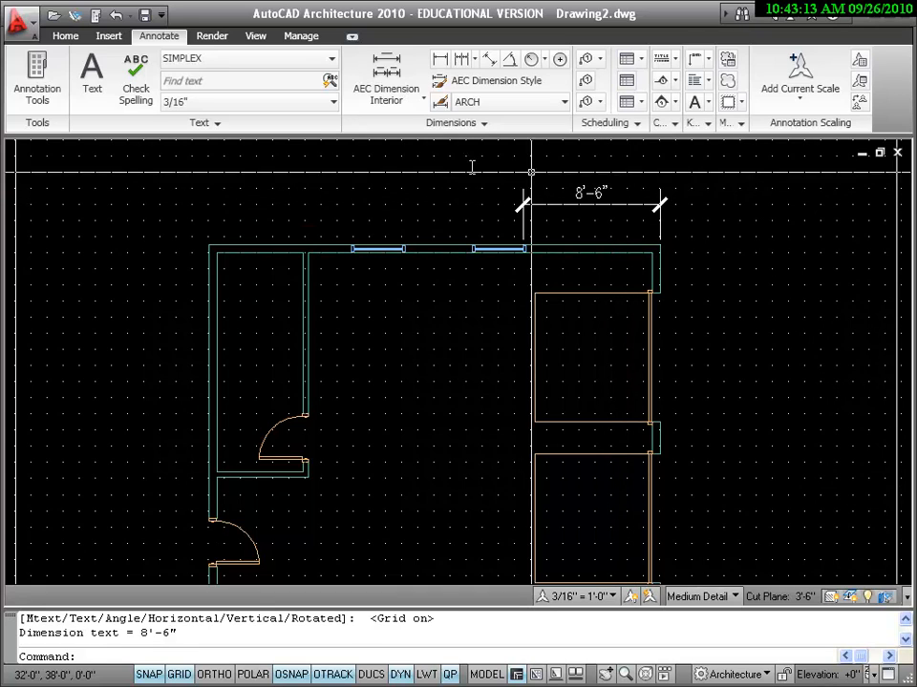
click(632, 210)
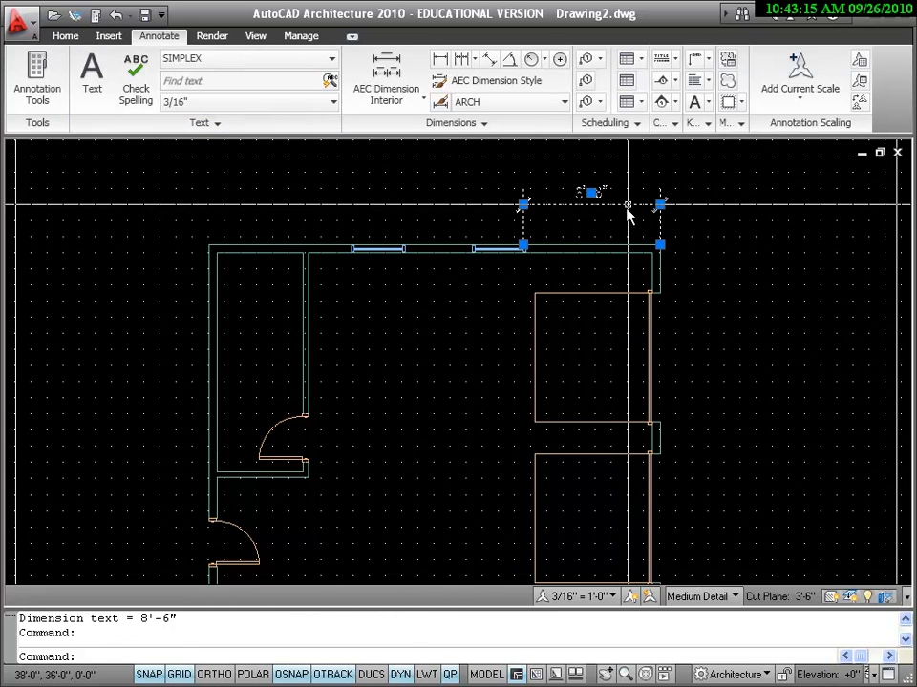
click(65, 36)
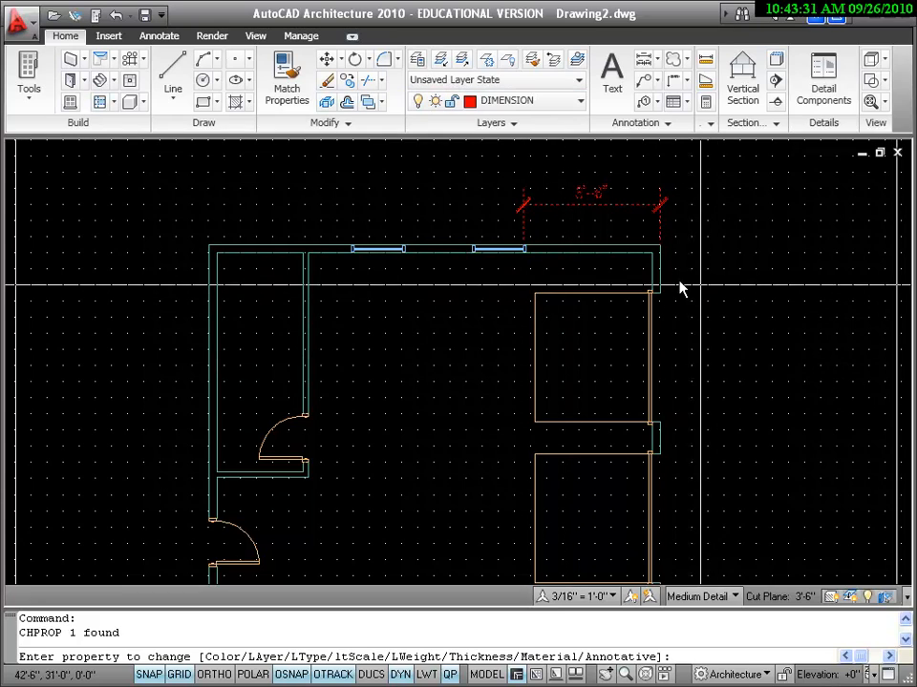
scroll(678, 287, up, 2)
middle_drag(696, 242, 720, 265)
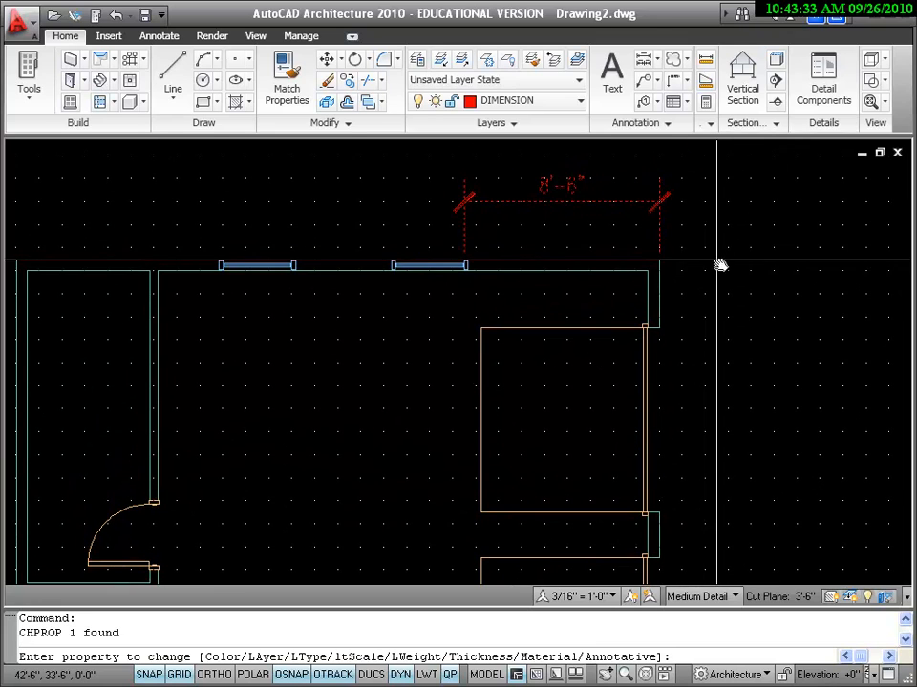
key(Escape)
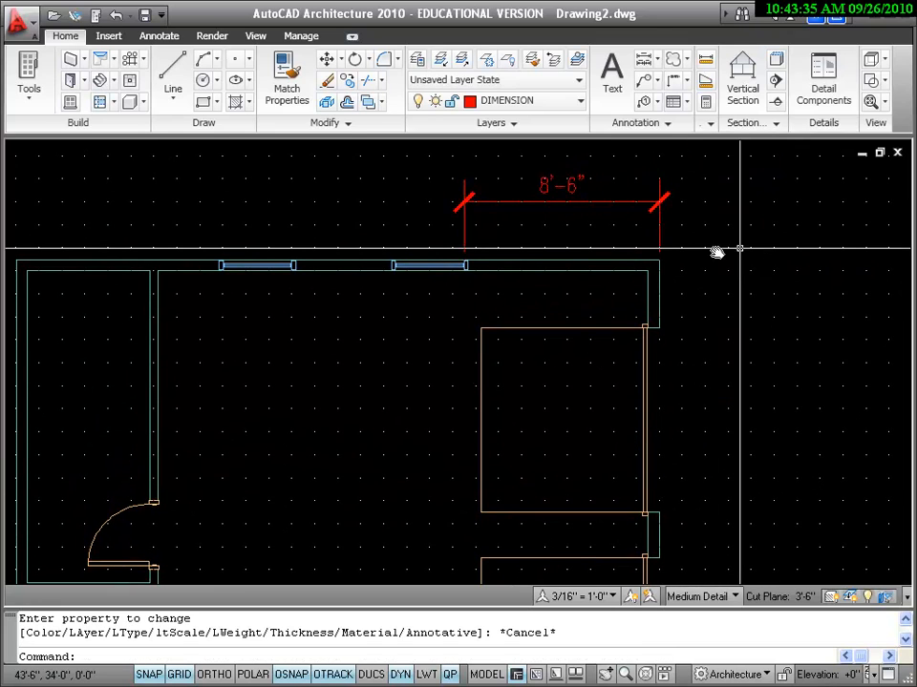
Step: Shift the right top-wall window 6" along the wall with snapping off
click(430, 264)
click(431, 264)
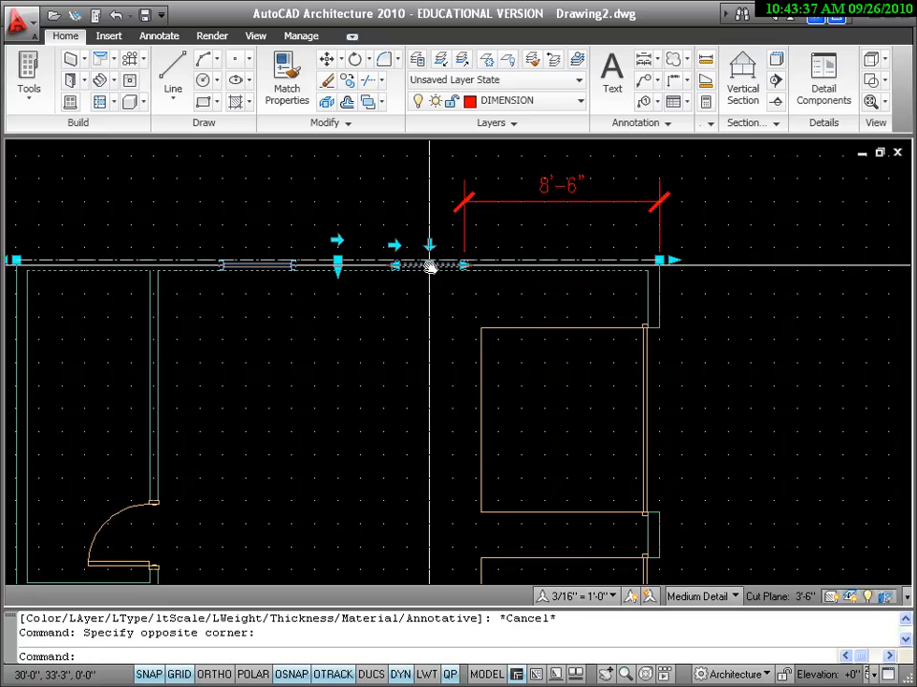
click(430, 265)
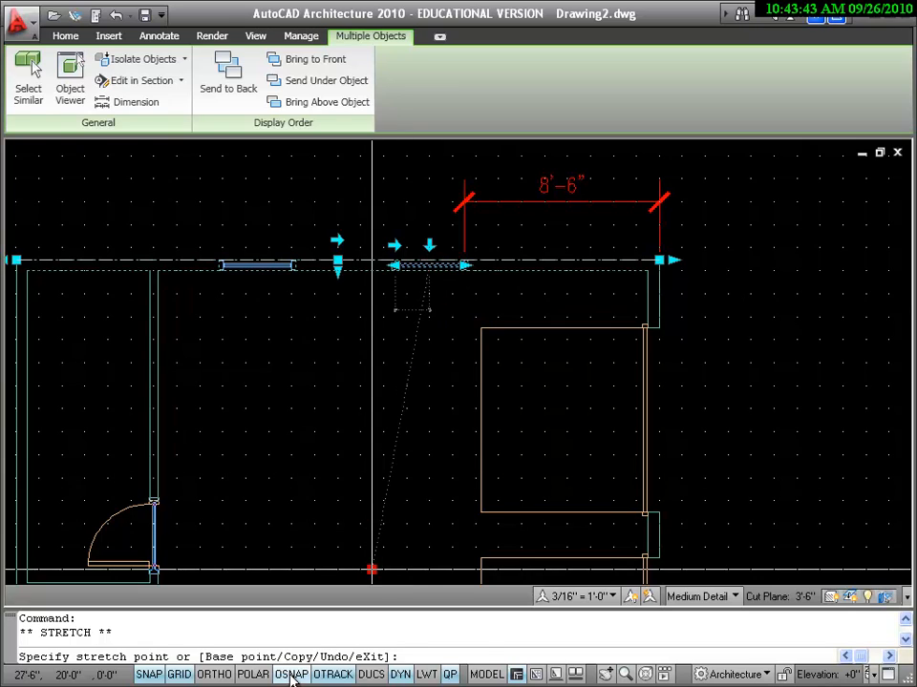
key(F3)
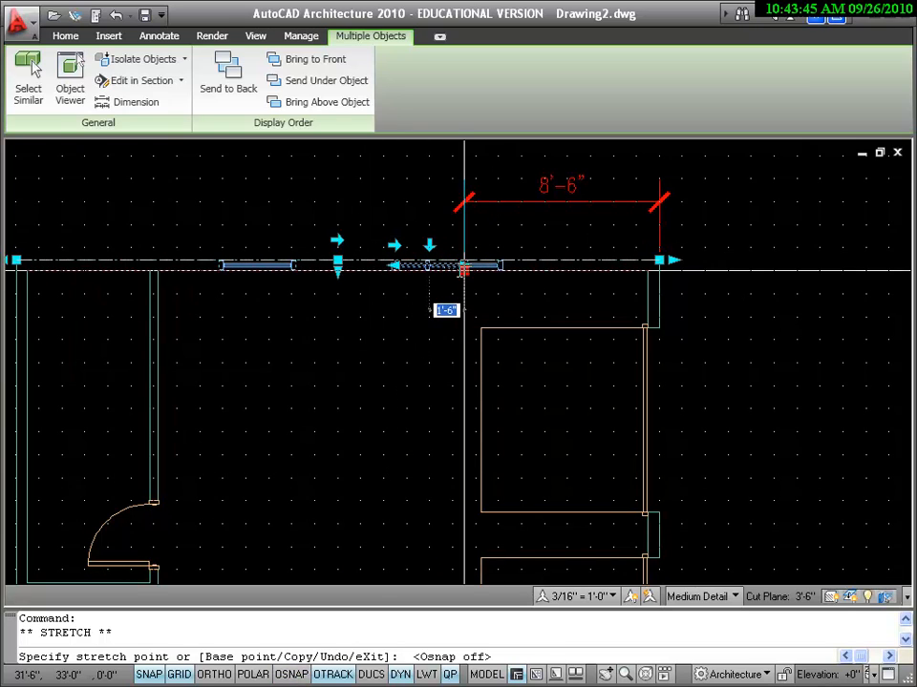
text(6)
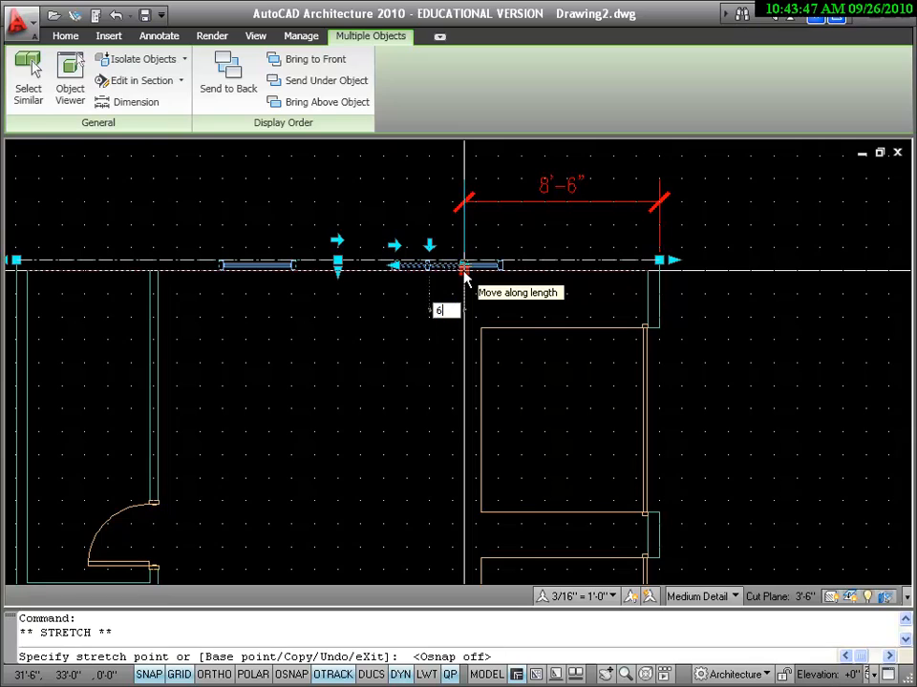
key(Return)
Step: Delete the 8'-6" dimension
key(Escape)
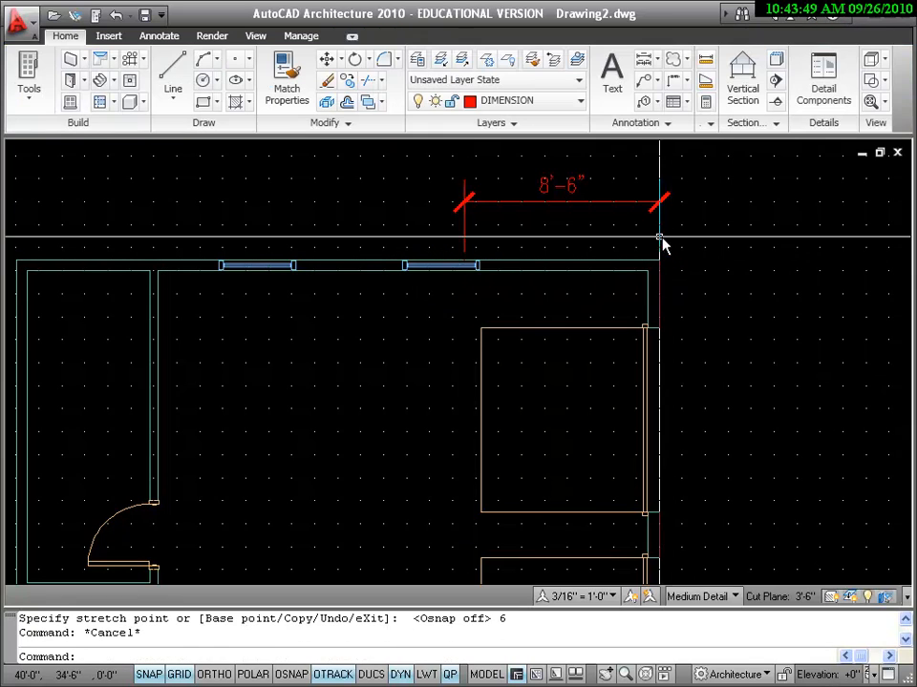
click(613, 202)
key(Delete)
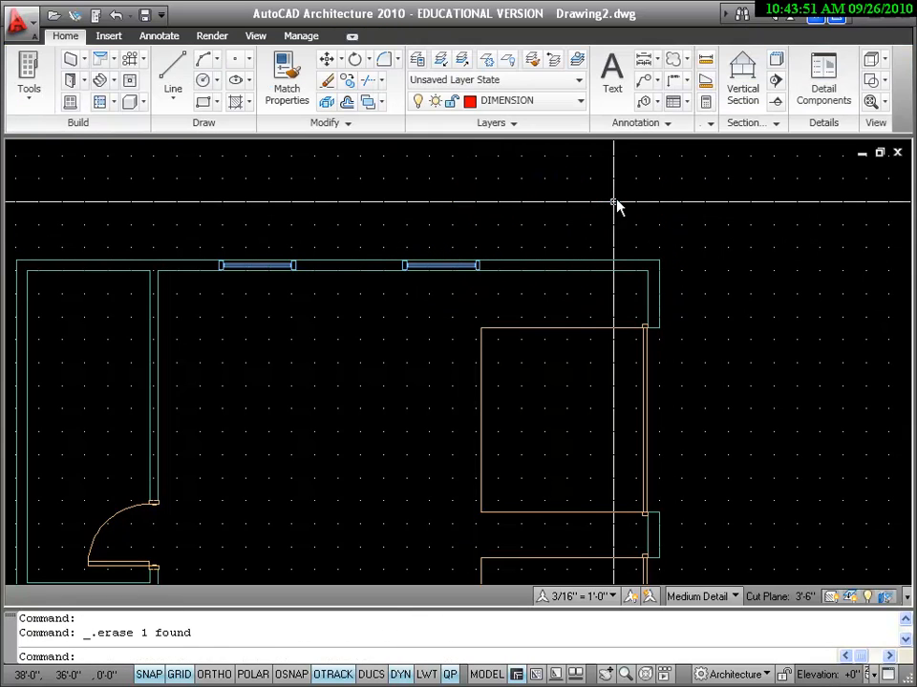
Step: Dimension 8'-0" from the top-right wall corner to the right window's end
click(160, 38)
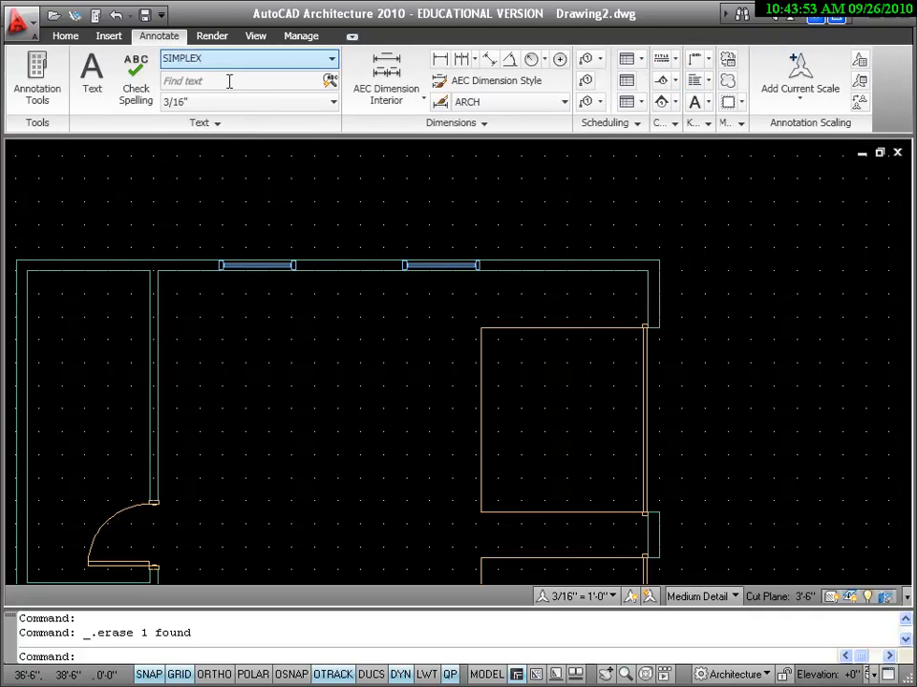
click(441, 63)
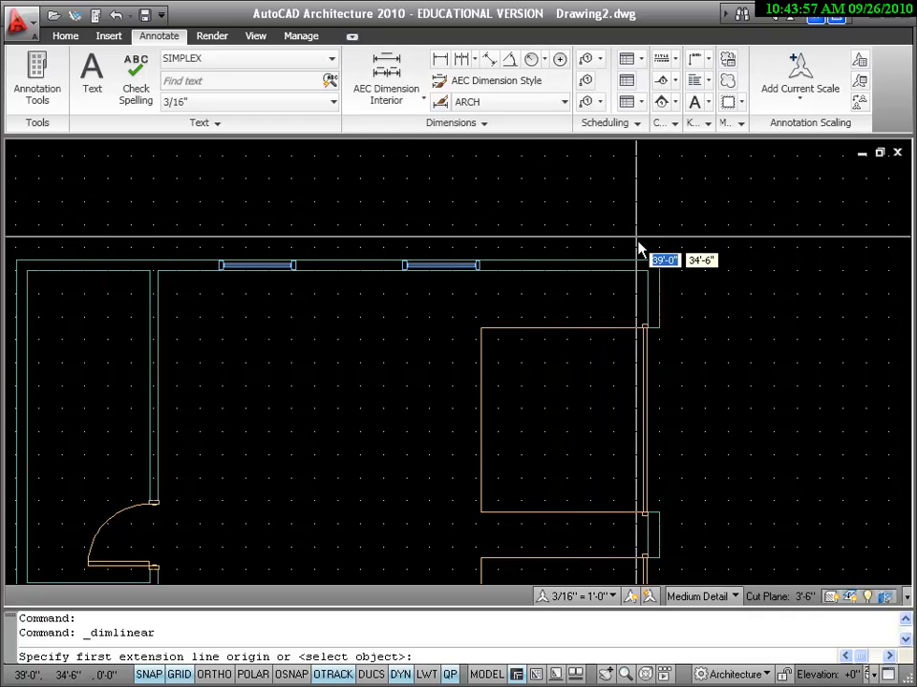
click(663, 266)
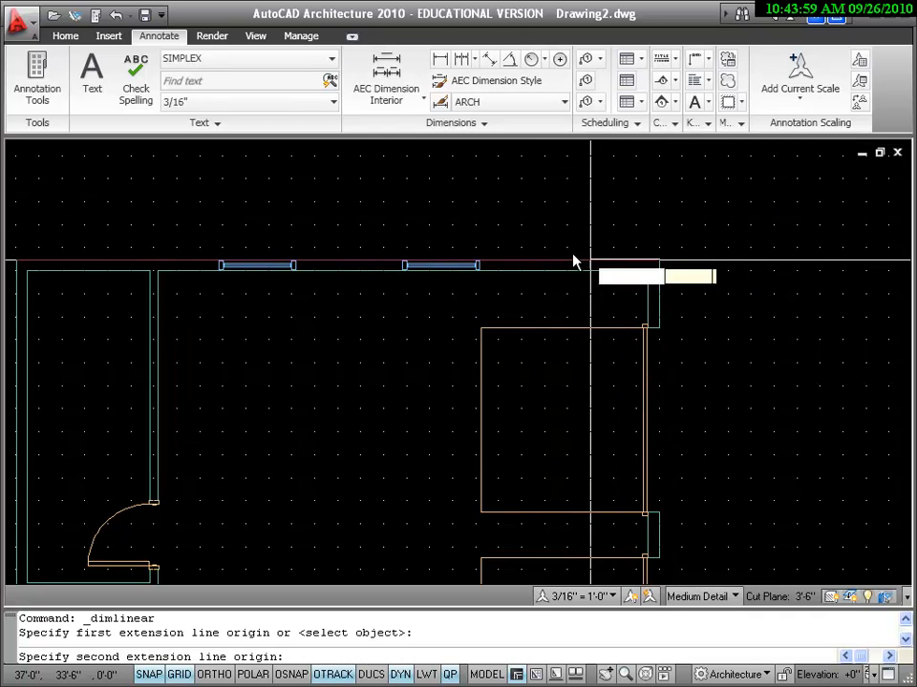
click(478, 260)
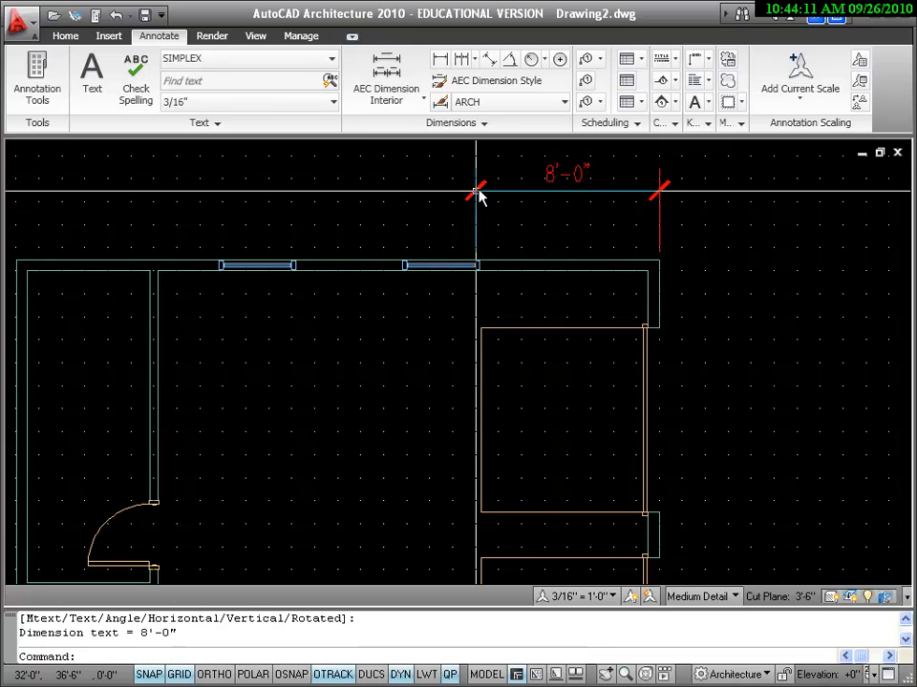
Step: Continue the chain leftward with 3'-0", 5'-0", 3'-0", 3'-0" and 6'-0" spans to the outer corner
click(461, 61)
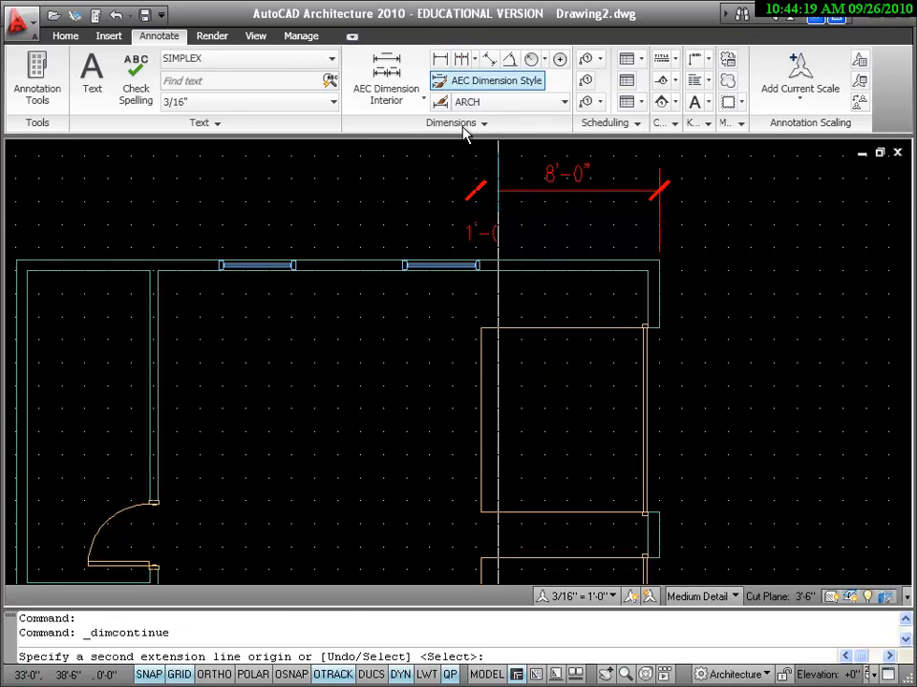
scroll(409, 251, down, 2)
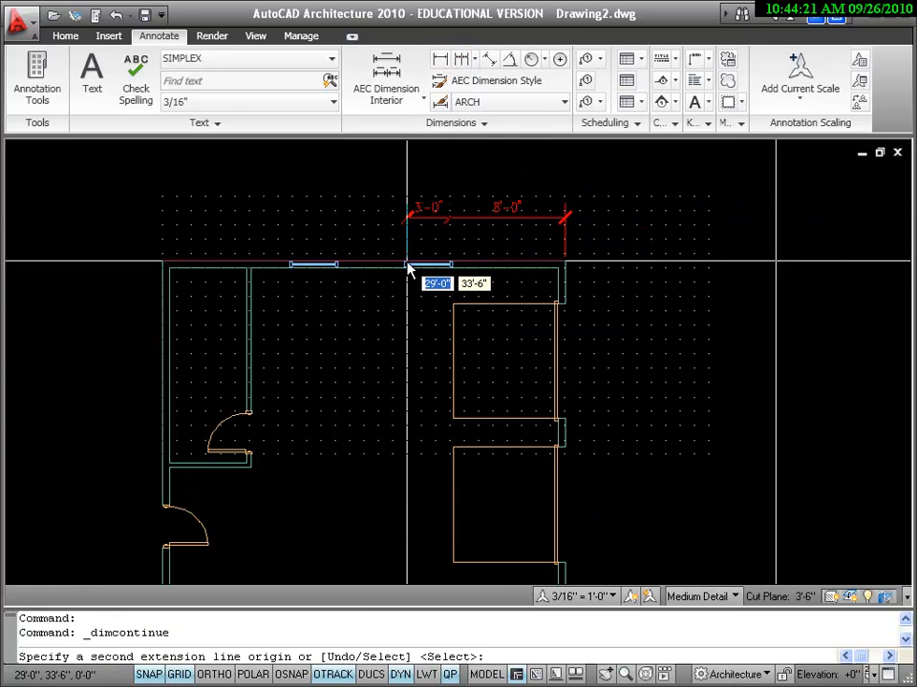
scroll(409, 244, up, 2)
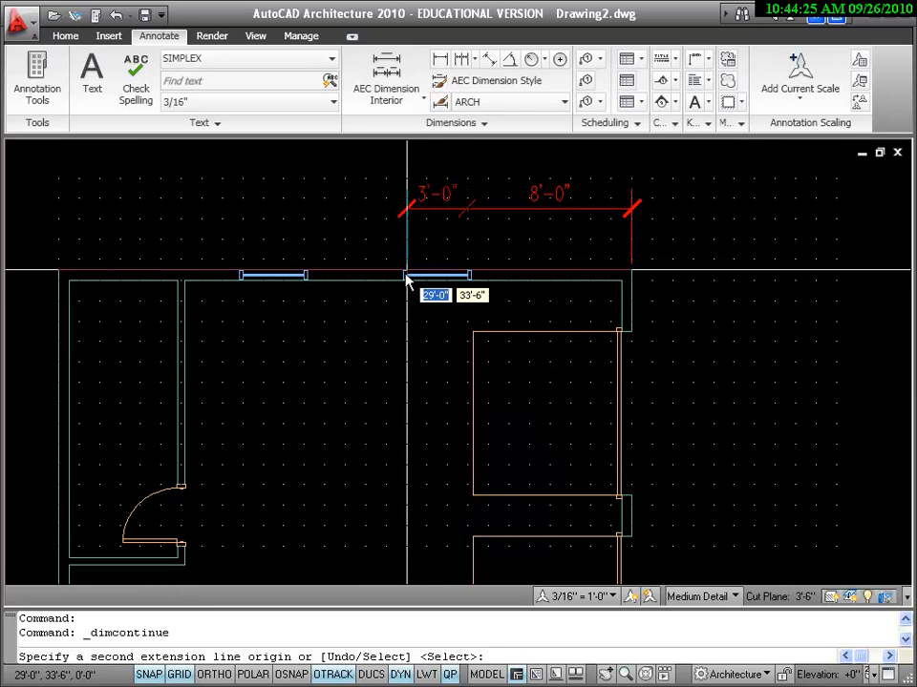
click(407, 277)
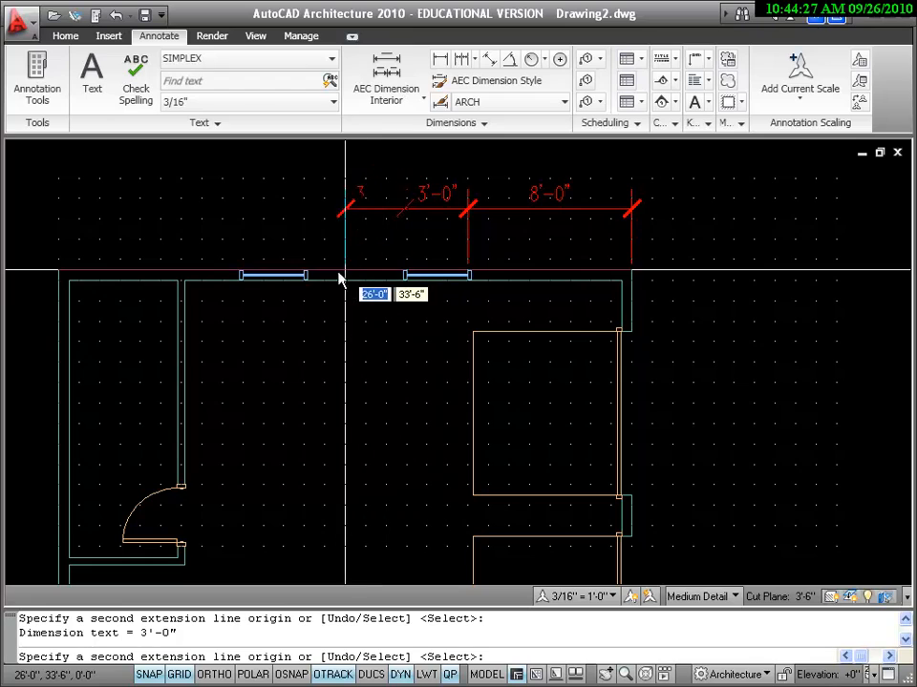
click(283, 274)
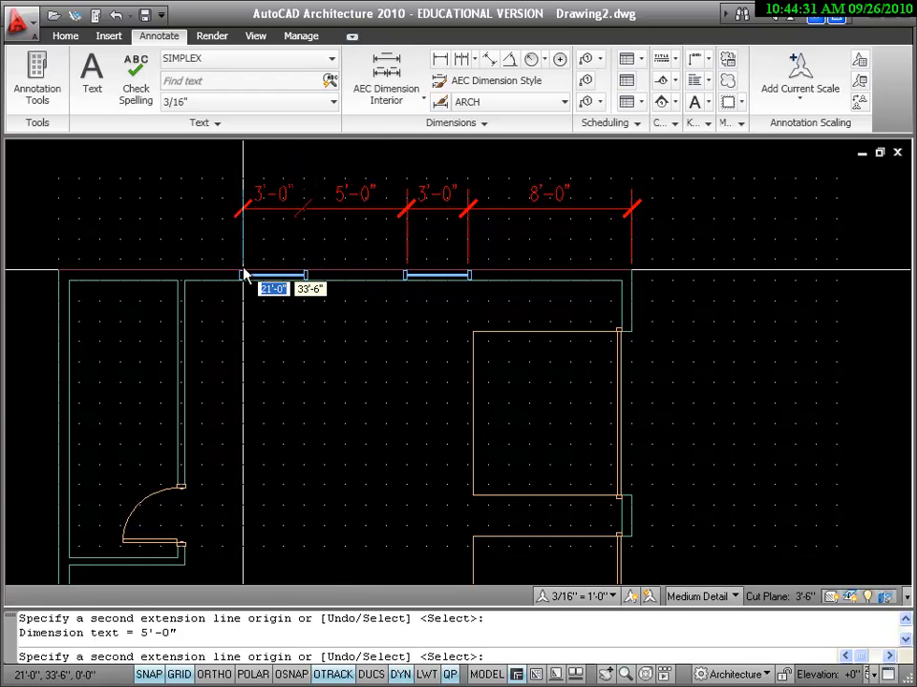
click(242, 275)
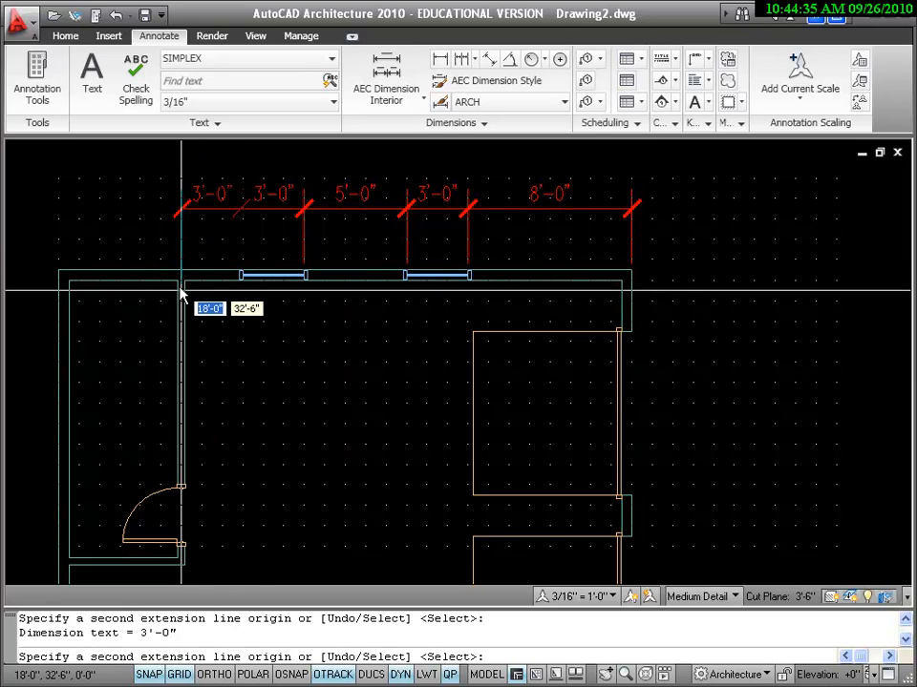
click(182, 296)
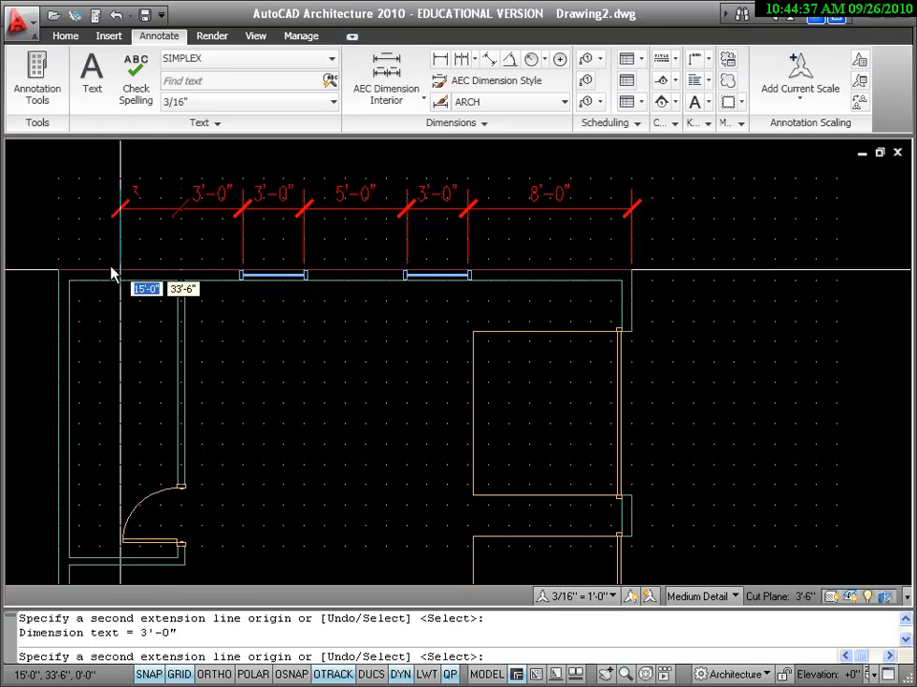
click(58, 272)
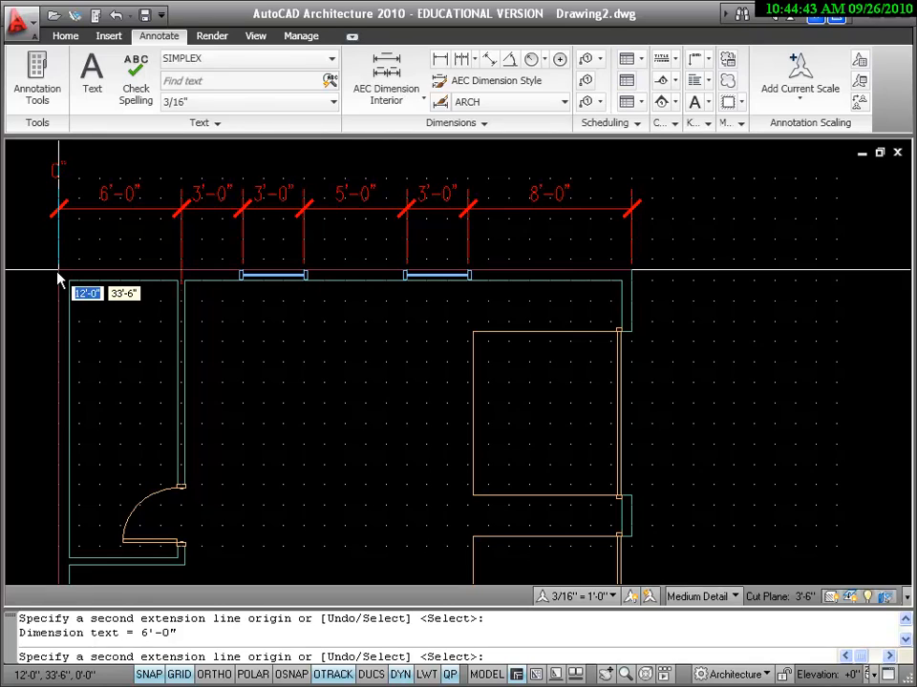
key(Return)
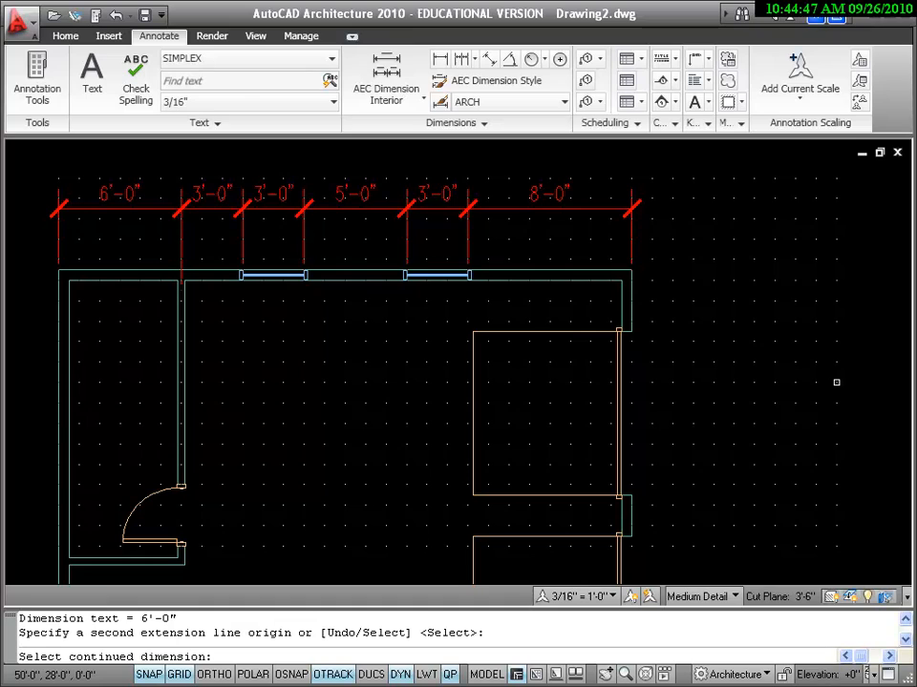
click(691, 246)
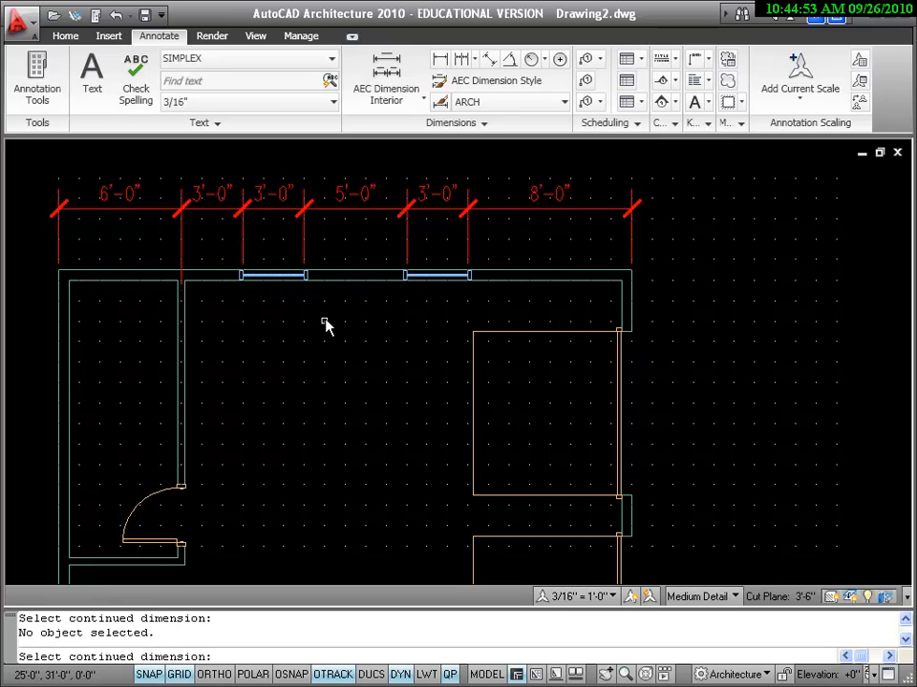
click(65, 36)
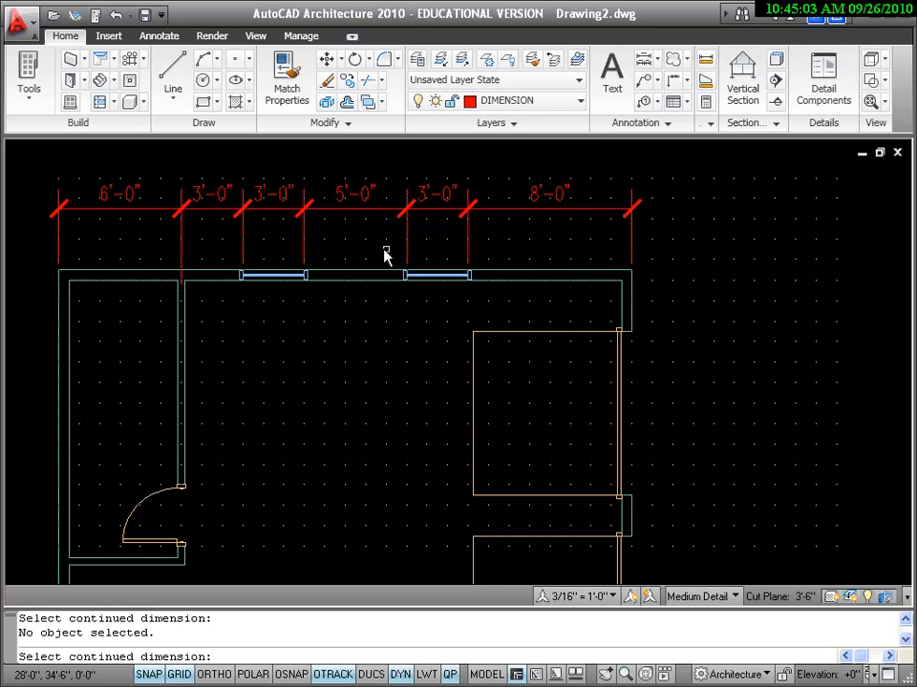
Step: Start Stretch and crossing-select the left top-wall window with its dimension lines
click(382, 84)
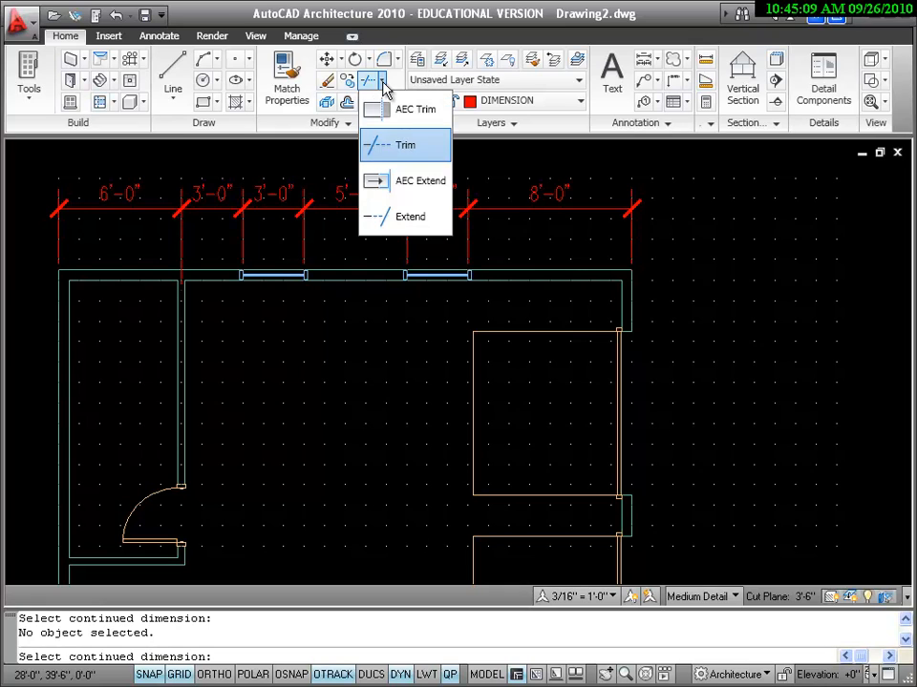
click(382, 84)
click(382, 84)
click(339, 129)
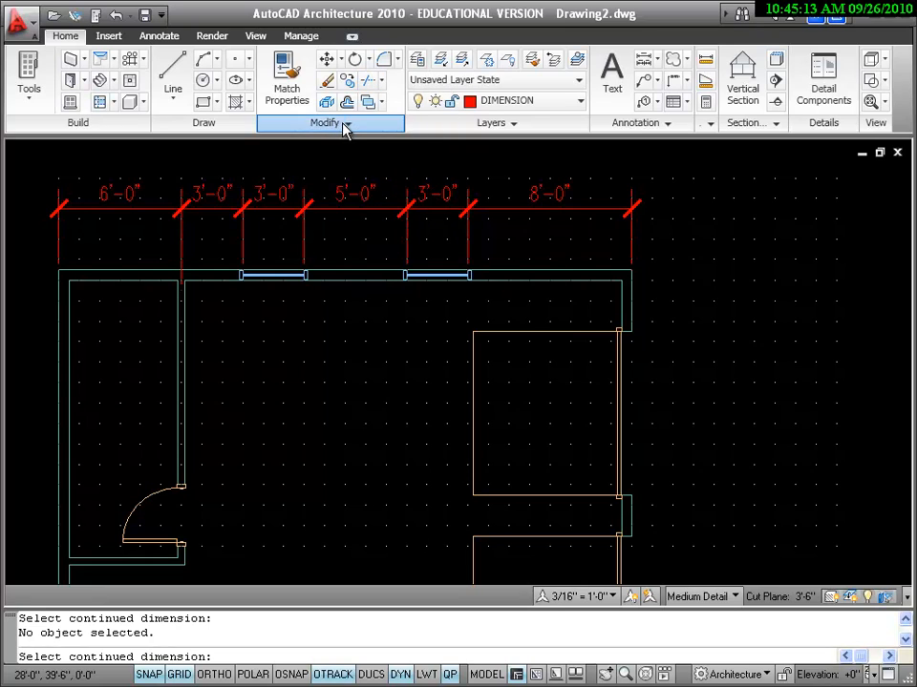
click(346, 125)
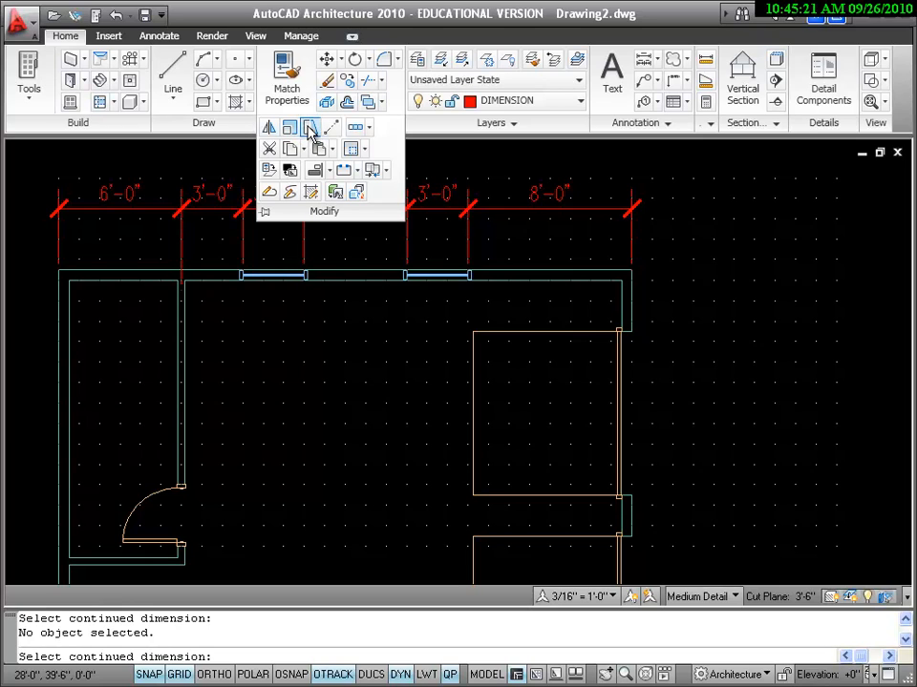
click(309, 131)
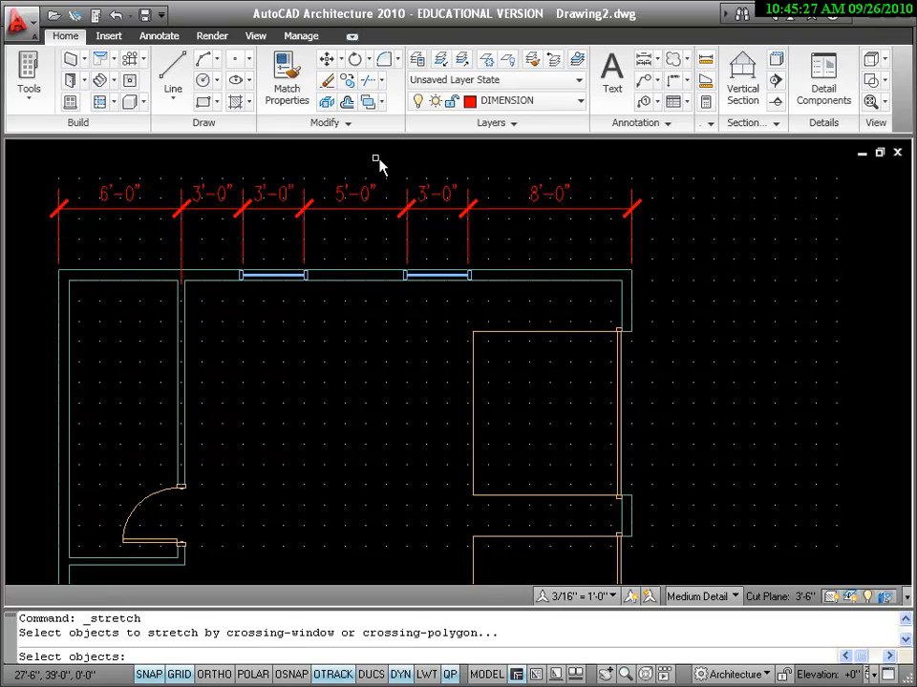
click(380, 168)
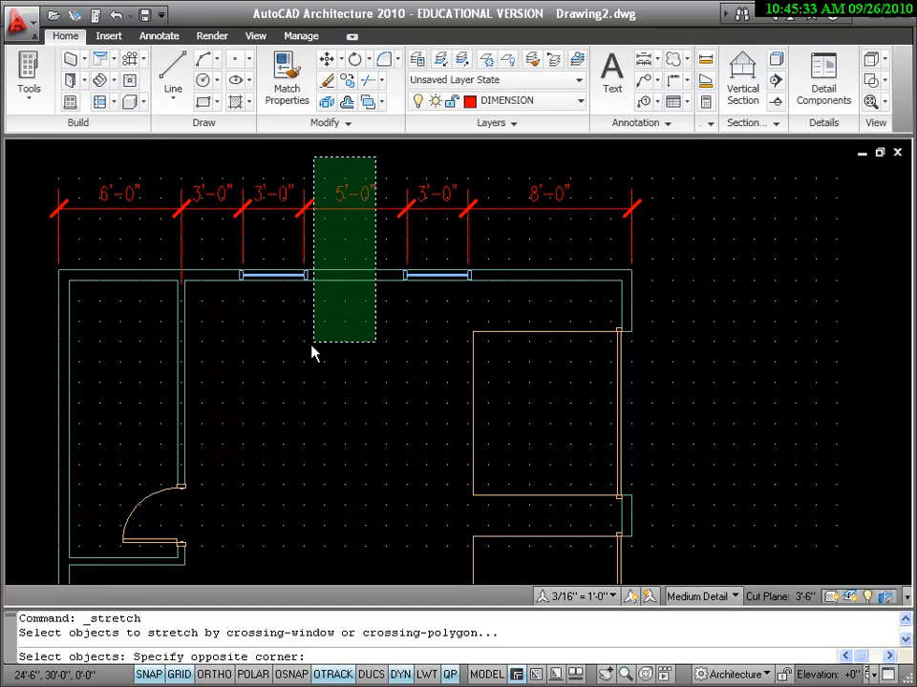
click(223, 342)
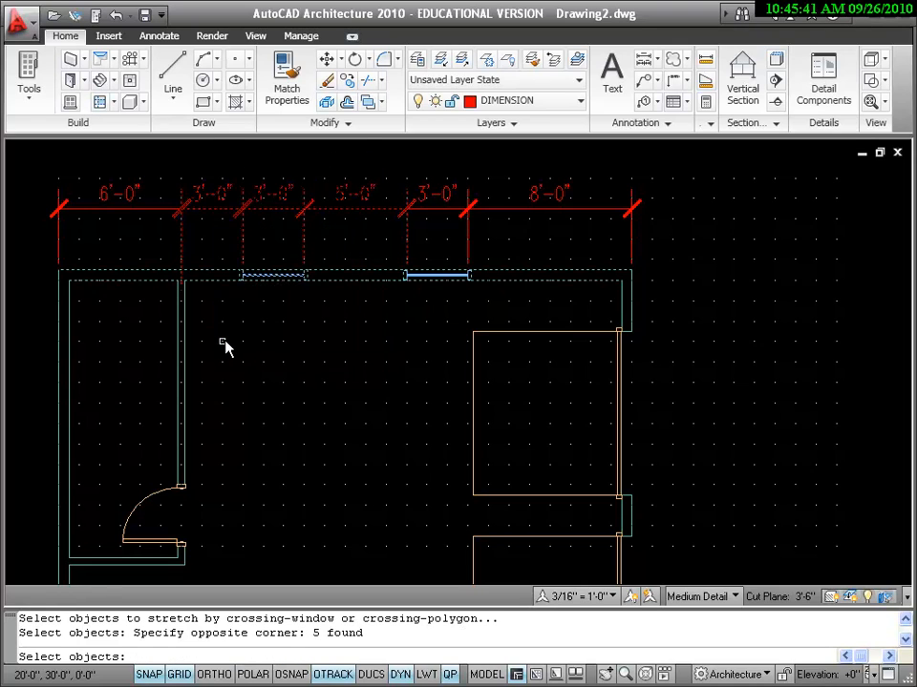
key(Return)
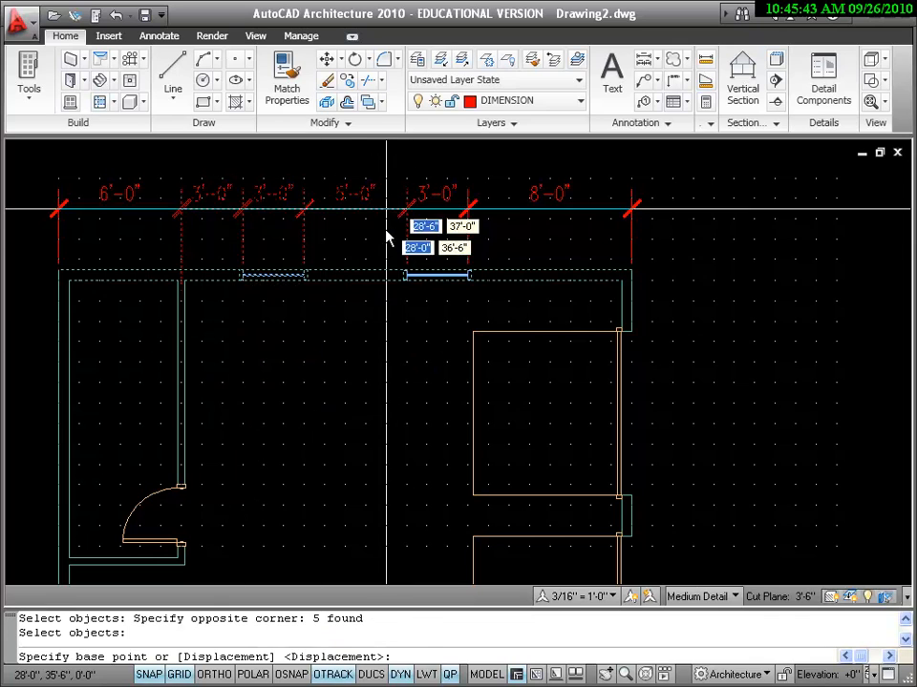
Step: Shift the selection 6" right so the spans read 3'-6", 3'-0" and 4'-6"
click(357, 252)
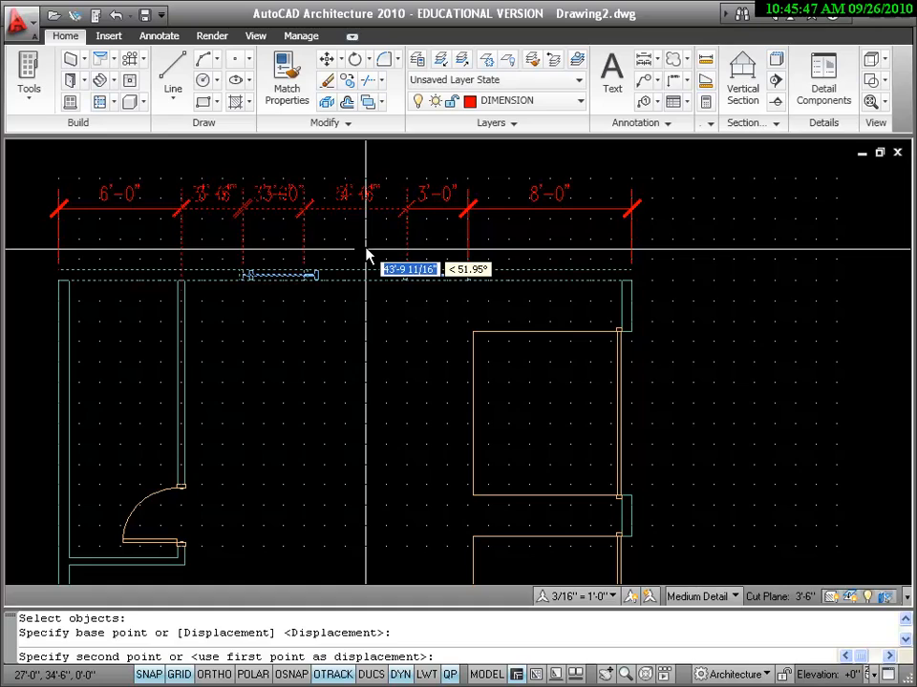
click(369, 254)
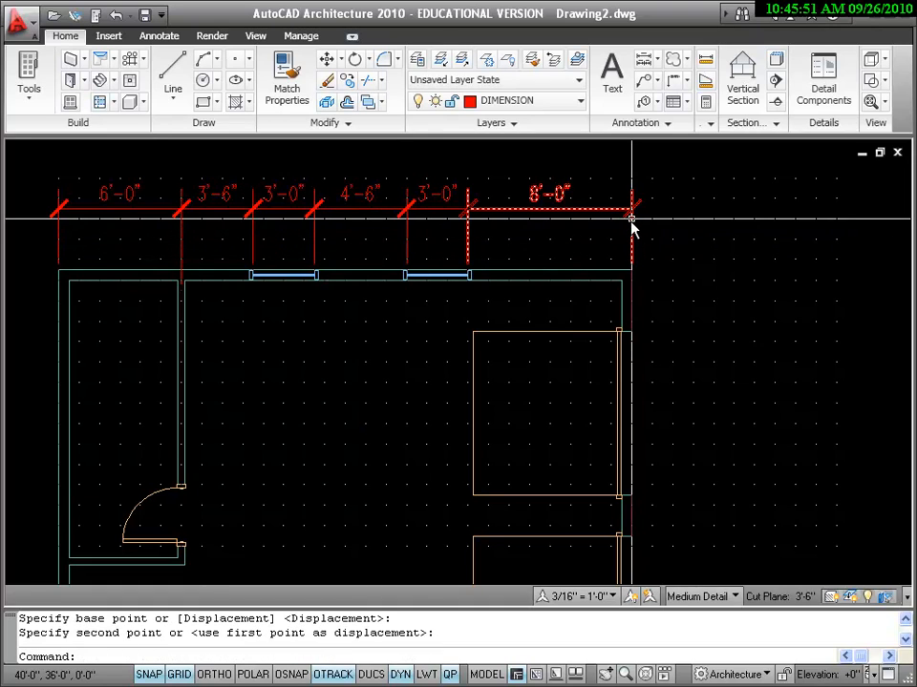
scroll(696, 256, down, 2)
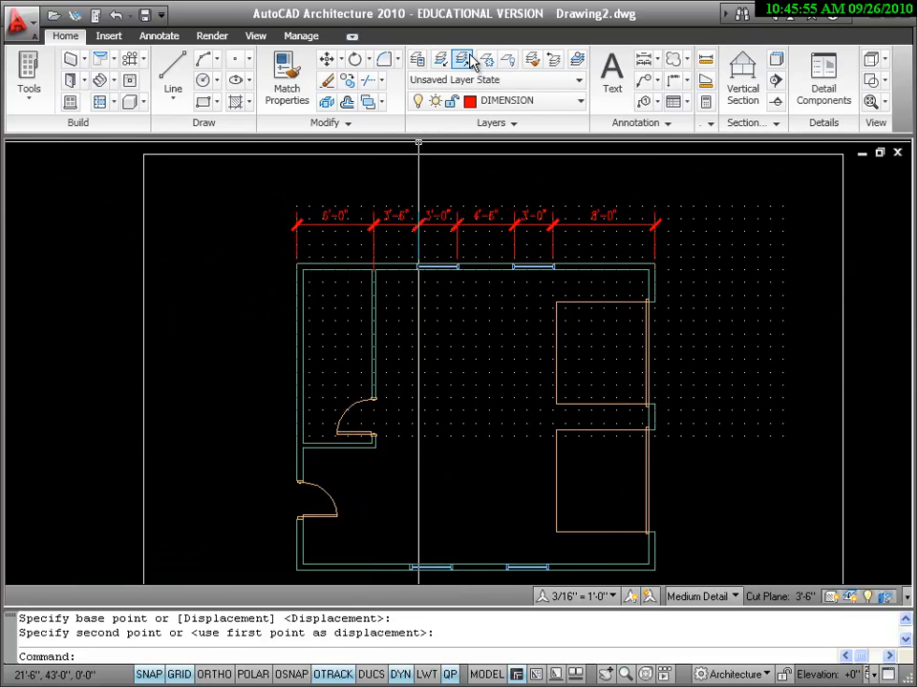
Step: Add a linear 28'-0" dimension between the top wall's outer corners, above the chain
click(162, 38)
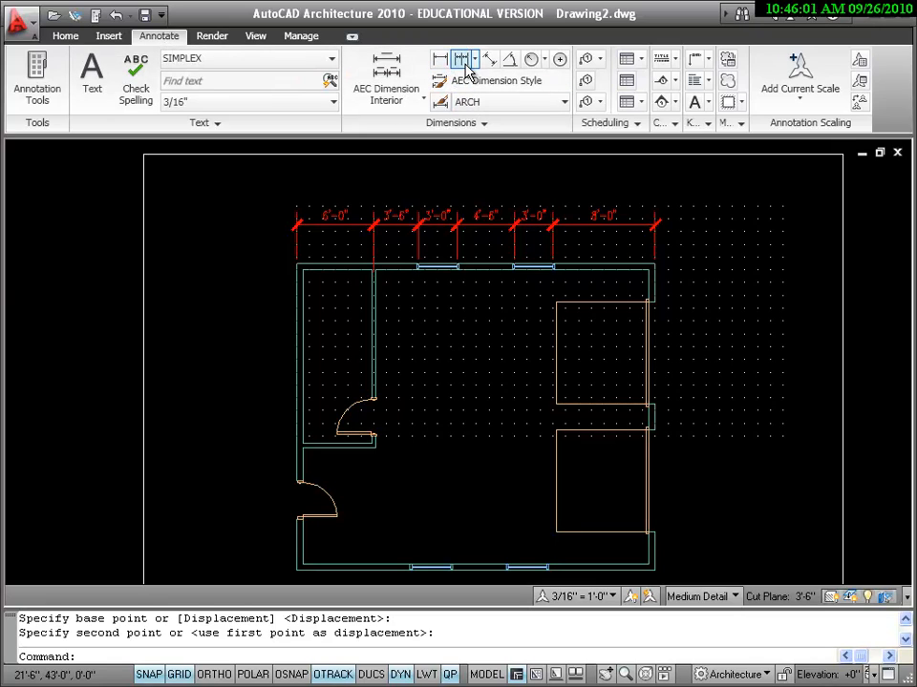
scroll(483, 204, up, 2)
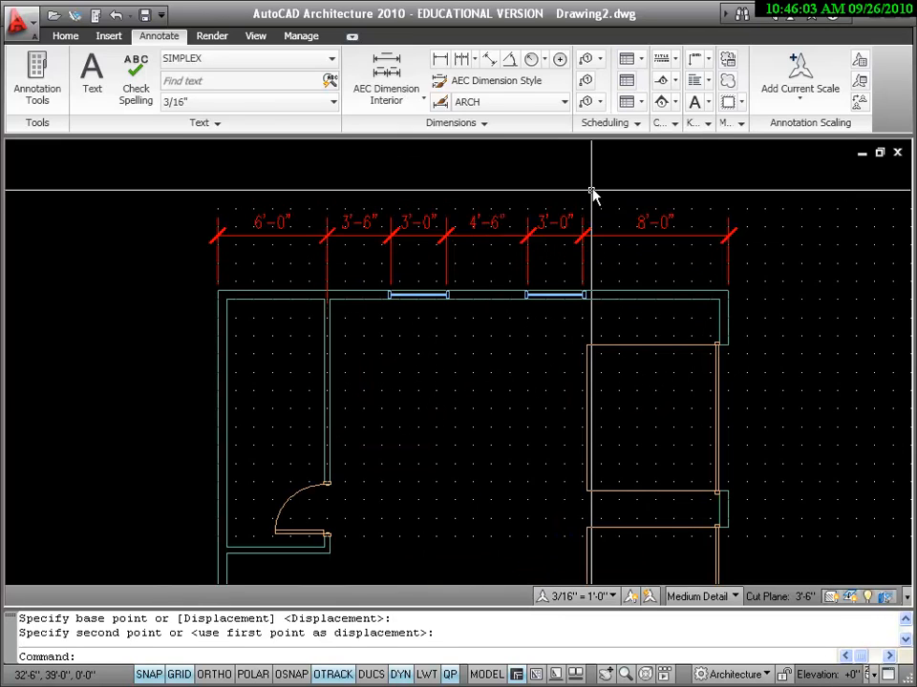
click(441, 61)
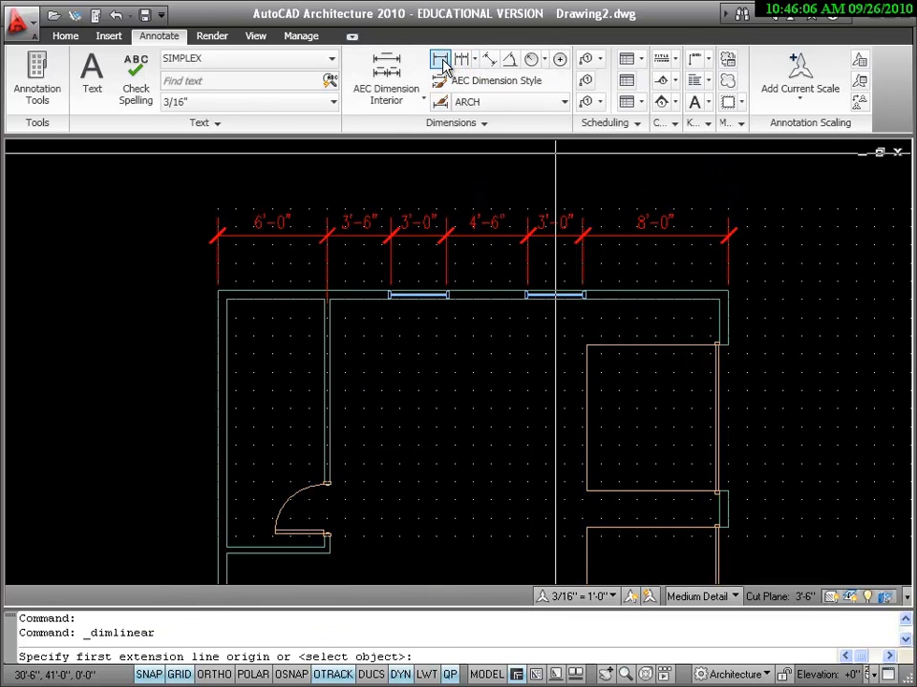
click(731, 295)
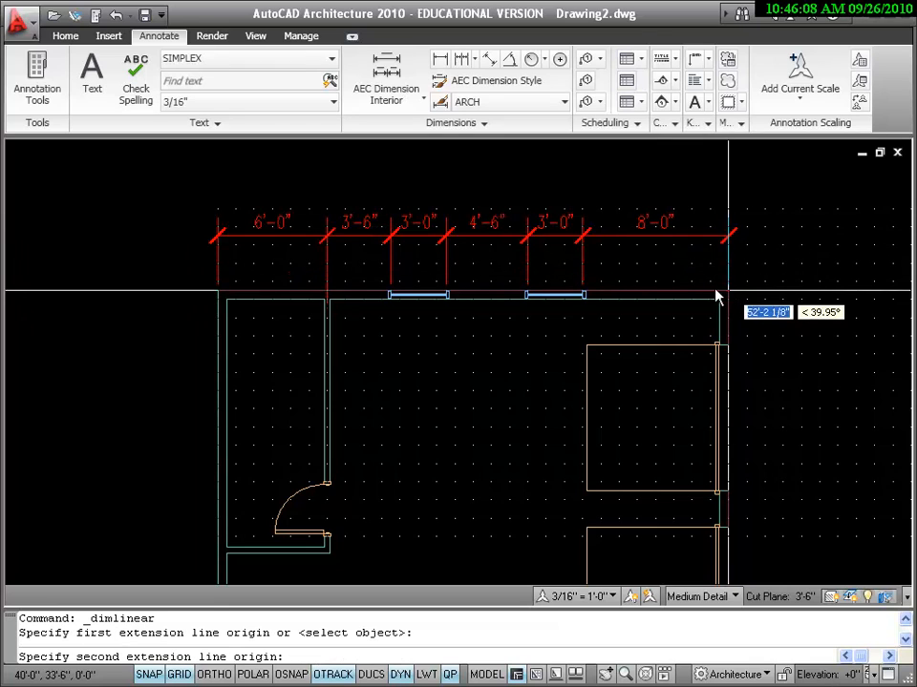
click(219, 293)
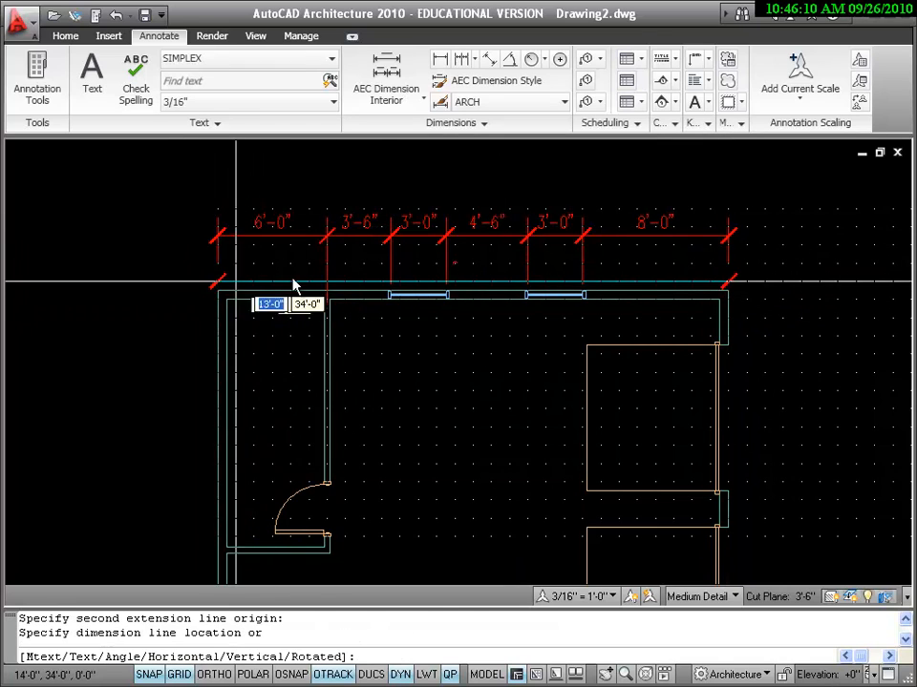
click(391, 191)
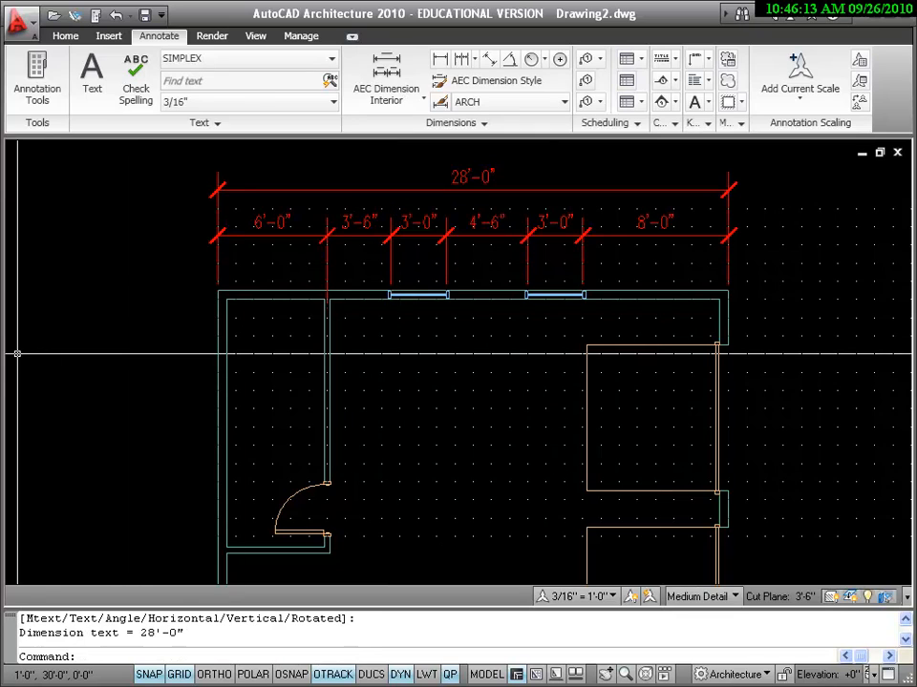